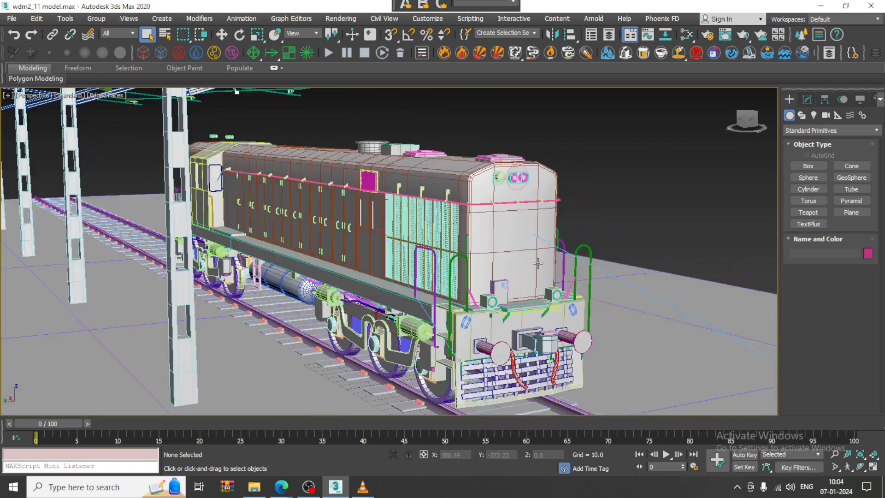
Select the locomotive's long main hood body, the object Box002
{"action": "scroll", "coordinate": [541, 264], "scroll_direction": "down", "scroll_amount": 3}
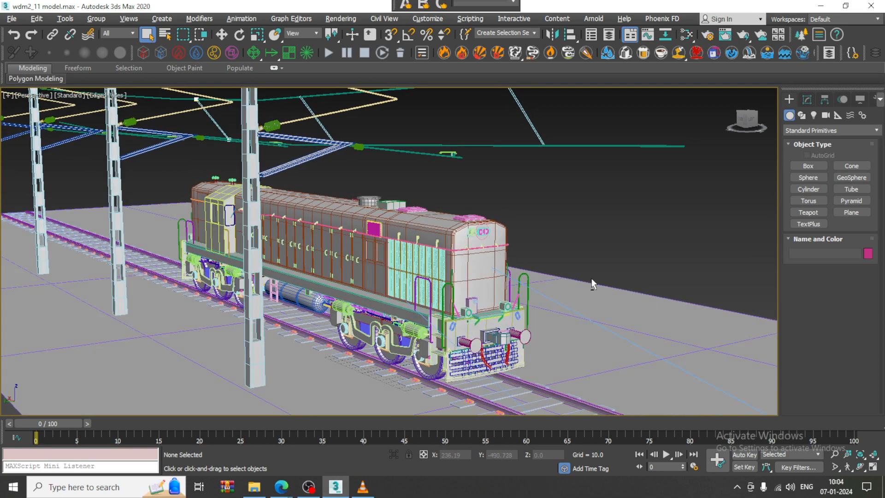
{"action": "scroll", "coordinate": [501, 295], "scroll_direction": "up", "scroll_amount": 2}
{"action": "middle_click_drag", "start_coordinate": [499, 296], "coordinate": [476, 299], "text": "alt"}
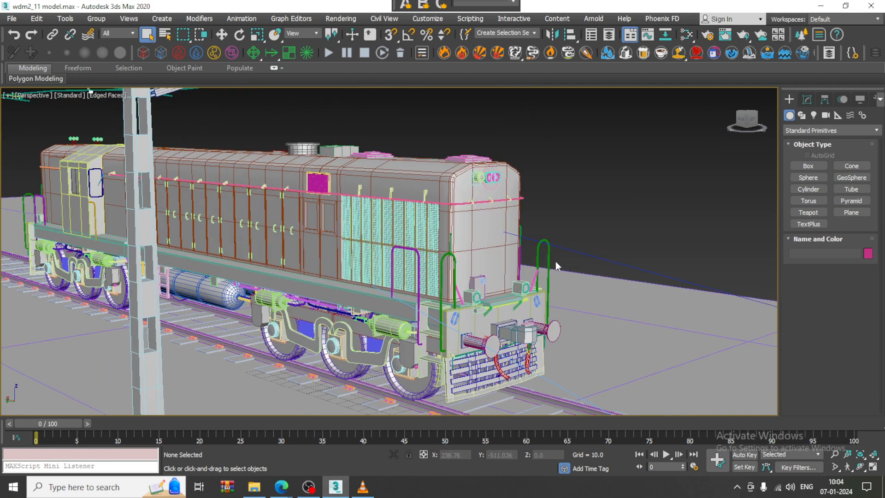
{"action": "middle_click_drag", "start_coordinate": [523, 261], "coordinate": [503, 261], "text": "alt"}
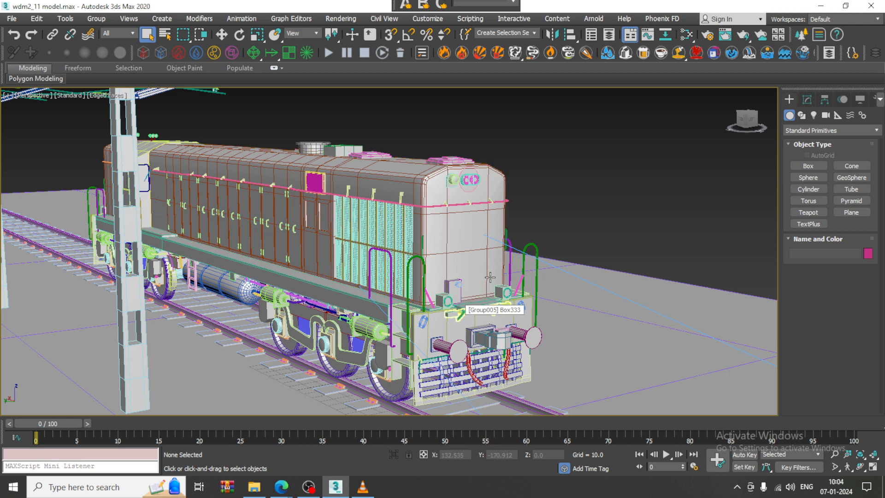
{"action": "left_click", "coordinate": [444, 239]}
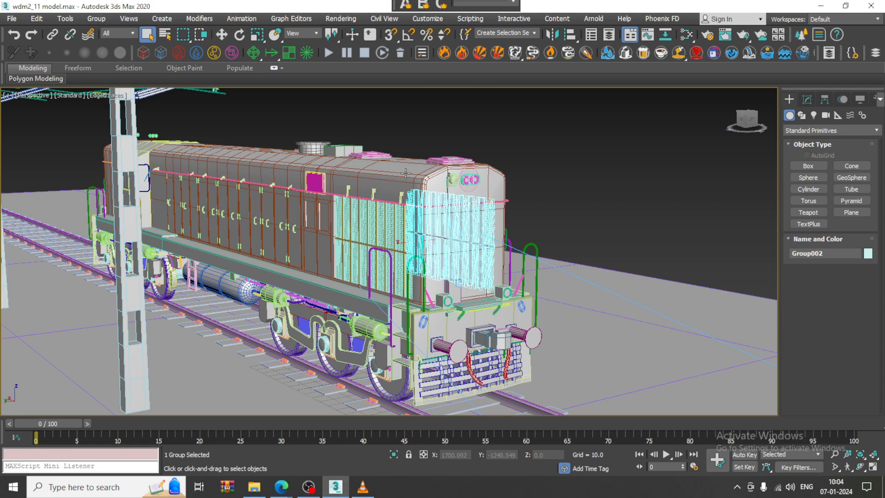
{"action": "left_click", "coordinate": [377, 179]}
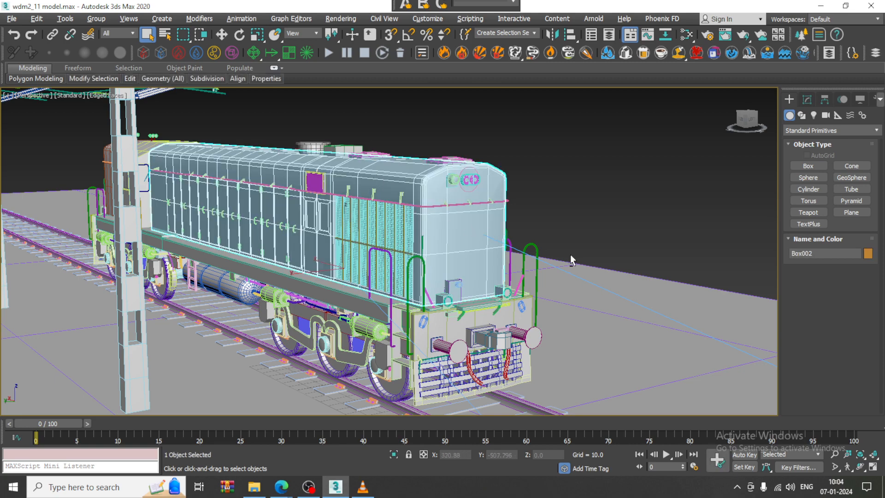
Add an Unwrap UVW modifier to the locomotive's main body
{"action": "mouse_move", "coordinate": [571, 255]}
{"action": "middle_mouse_down", "text": "alt"}
{"action": "mouse_move", "coordinate": [556, 256]}
{"action": "mouse_move", "coordinate": [571, 259]}
{"action": "mouse_move", "coordinate": [564, 259]}
{"action": "middle_mouse_up", "text": "alt"}
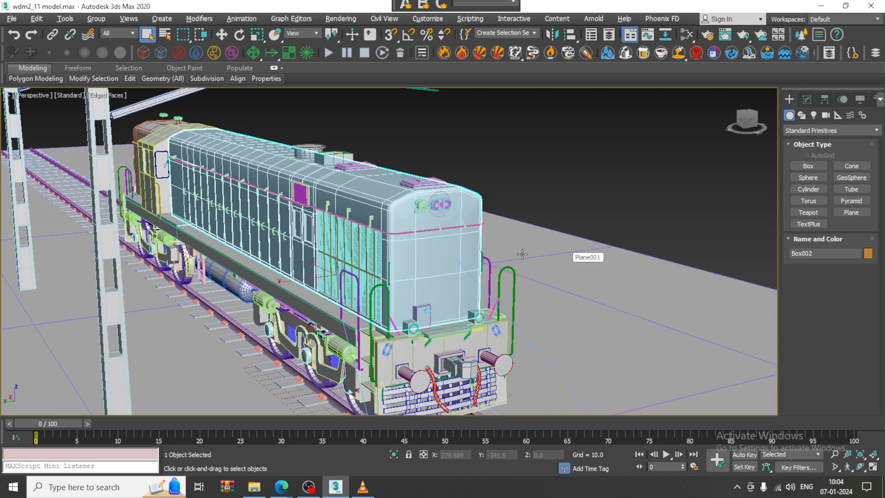
{"action": "middle_click_drag", "start_coordinate": [522, 253], "coordinate": [532, 242], "text": "alt"}
{"action": "middle_click_drag", "start_coordinate": [533, 242], "coordinate": [570, 260]}
{"action": "left_click", "coordinate": [804, 99]}
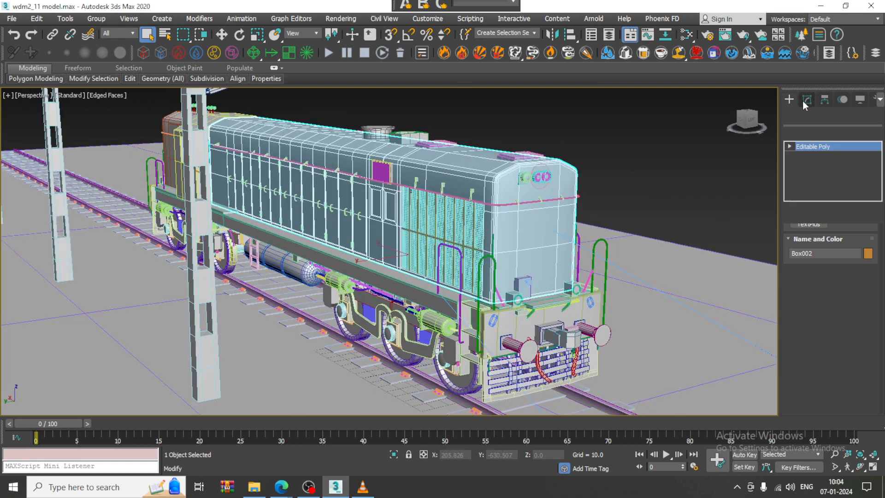
{"action": "left_click", "coordinate": [816, 134]}
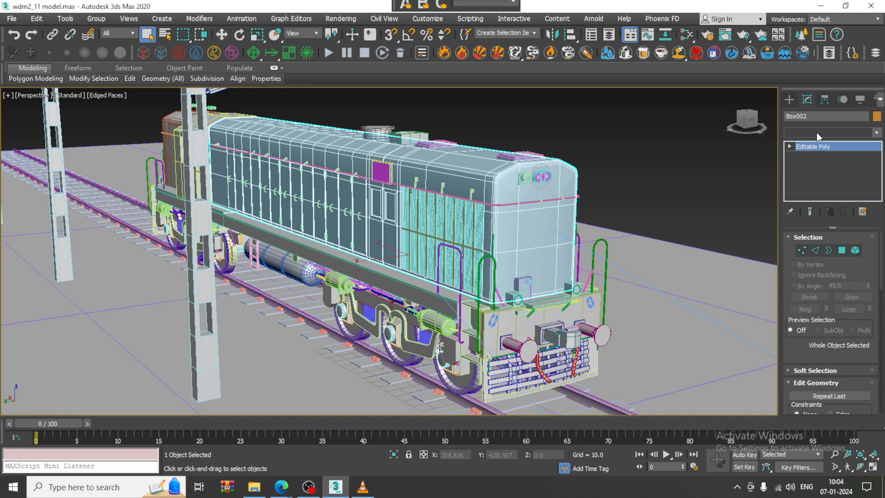
{"action": "left_click", "coordinate": [816, 132]}
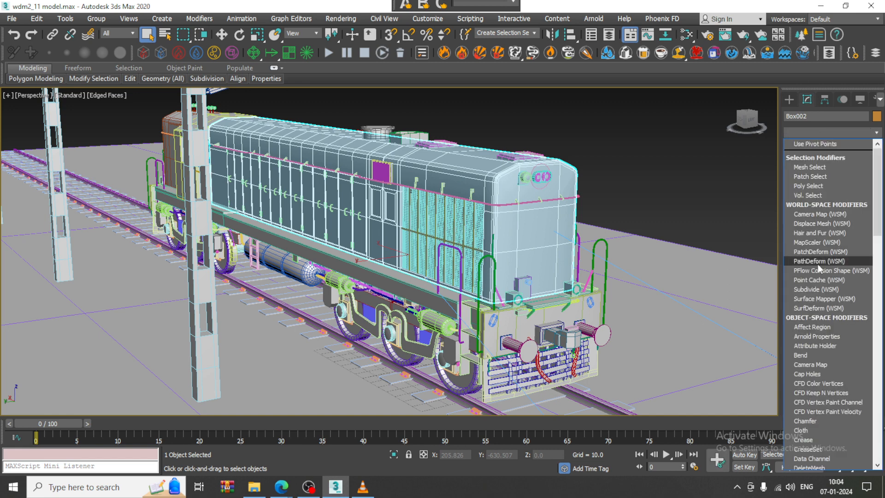
{"action": "key", "text": "u"}
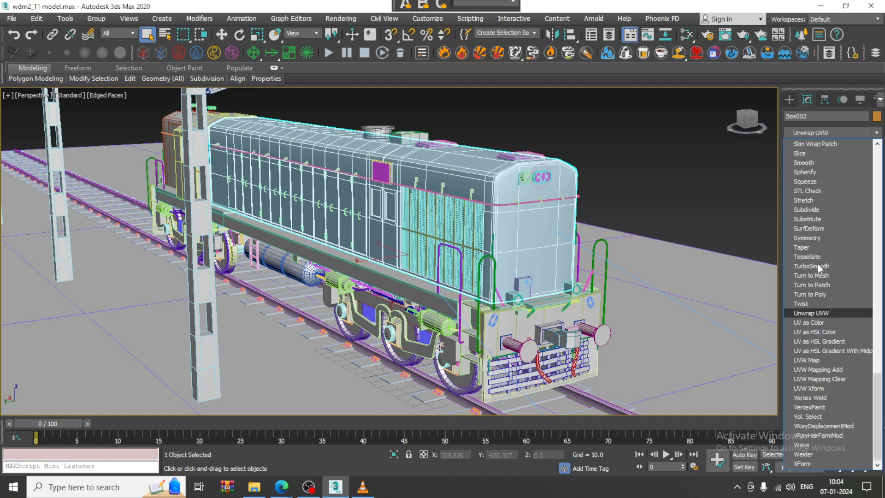
{"action": "left_click", "coordinate": [832, 313]}
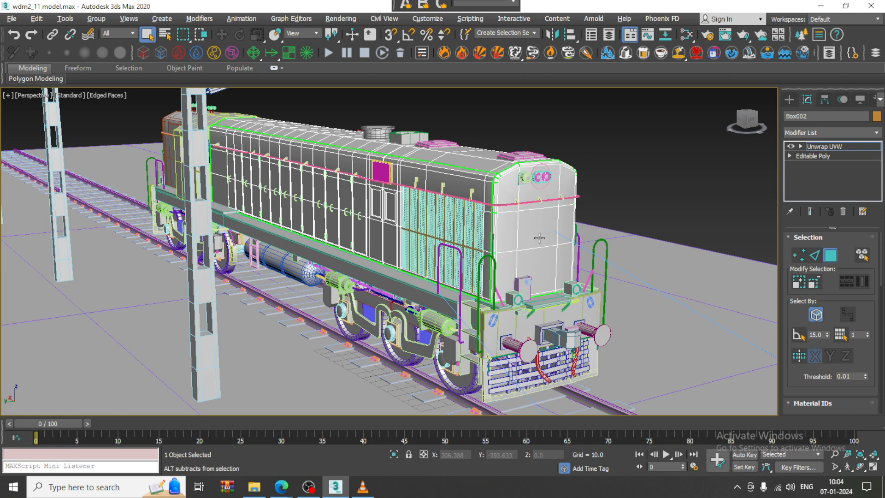
{"action": "key", "text": "alt+q"}
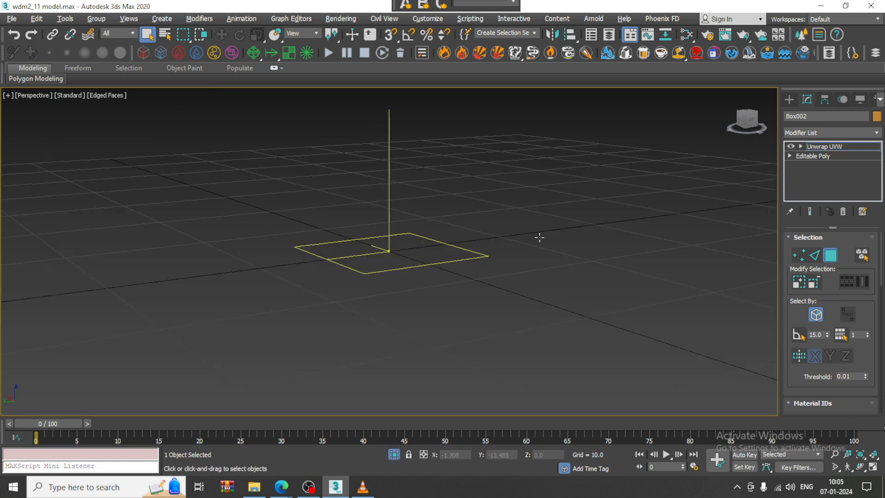
{"action": "right_click", "coordinate": [607, 153]}
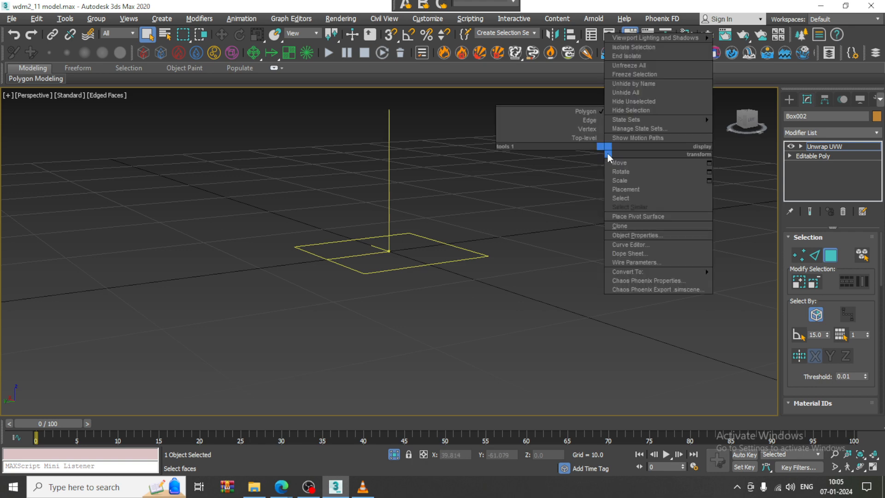
{"action": "left_click", "coordinate": [636, 58]}
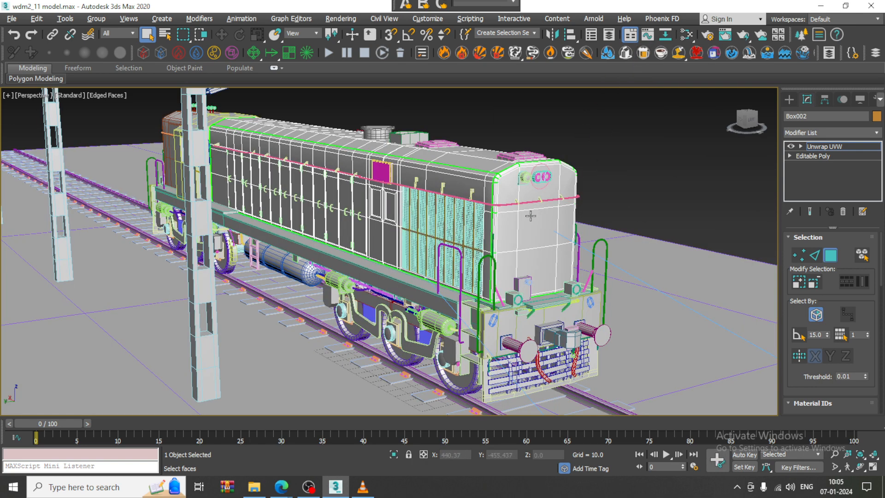
Isolate the locomotive body at the modifier's top level and enter the Polygon level of its Unwrap UVW modifier
{"action": "left_click", "coordinate": [528, 216]}
{"action": "left_click", "coordinate": [841, 146]}
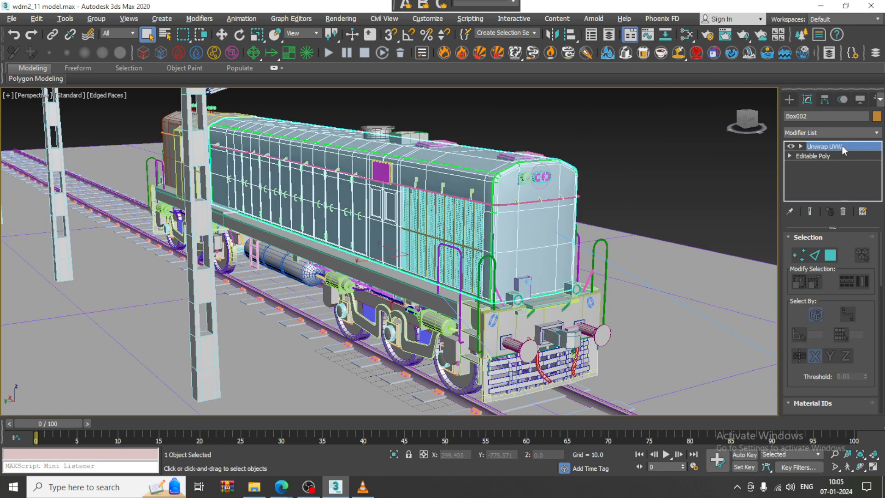
{"action": "key", "text": "alt+q"}
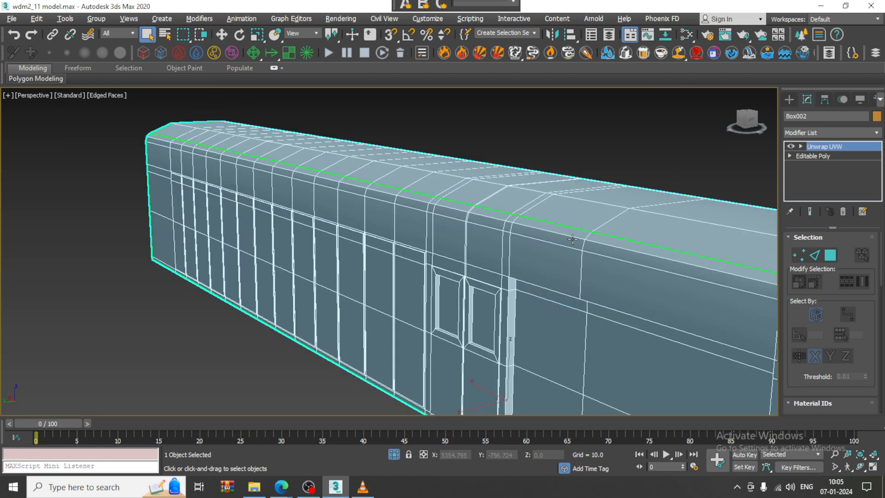
{"action": "scroll", "coordinate": [567, 226], "scroll_direction": "down", "scroll_amount": 5}
{"action": "middle_click_drag", "start_coordinate": [568, 226], "coordinate": [695, 245], "text": "alt"}
{"action": "scroll", "coordinate": [506, 225], "scroll_direction": "up", "scroll_amount": 4}
{"action": "scroll", "coordinate": [489, 215], "scroll_direction": "down", "scroll_amount": 2}
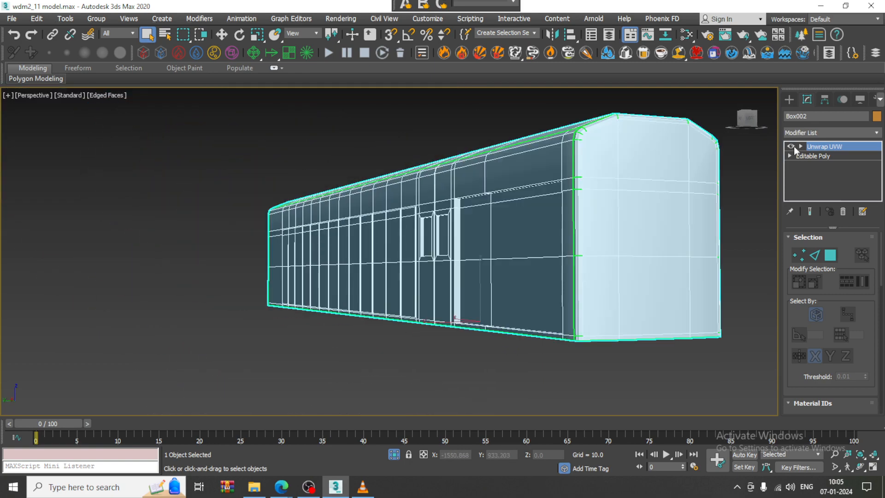
{"action": "left_click", "coordinate": [801, 146]}
{"action": "left_click", "coordinate": [823, 174]}
Try to select all polygons of the body with Ignore Backfacing on, and inspect its sides for unselected faces
{"action": "middle_click_drag", "start_coordinate": [539, 216], "coordinate": [514, 196], "text": "alt"}
{"action": "scroll", "coordinate": [520, 198], "scroll_direction": "down", "scroll_amount": 5}
{"action": "middle_click_drag", "start_coordinate": [574, 232], "coordinate": [465, 180]}
{"action": "middle_click_drag", "start_coordinate": [466, 181], "coordinate": [485, 205], "text": "alt"}
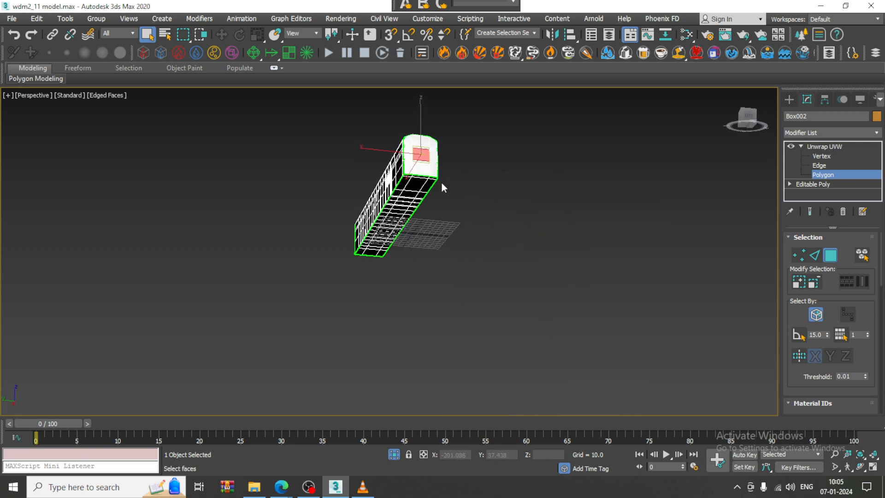
{"action": "middle_click_drag", "start_coordinate": [442, 185], "coordinate": [504, 212]}
{"action": "mouse_move", "coordinate": [504, 212]}
{"action": "middle_mouse_down", "text": "alt"}
{"action": "mouse_move", "coordinate": [517, 225]}
{"action": "mouse_move", "coordinate": [507, 219]}
{"action": "middle_mouse_up", "text": "alt"}
{"action": "left_click_drag", "start_coordinate": [606, 327], "coordinate": [607, 329]}
{"action": "scroll", "coordinate": [470, 226], "scroll_direction": "up", "scroll_amount": 2}
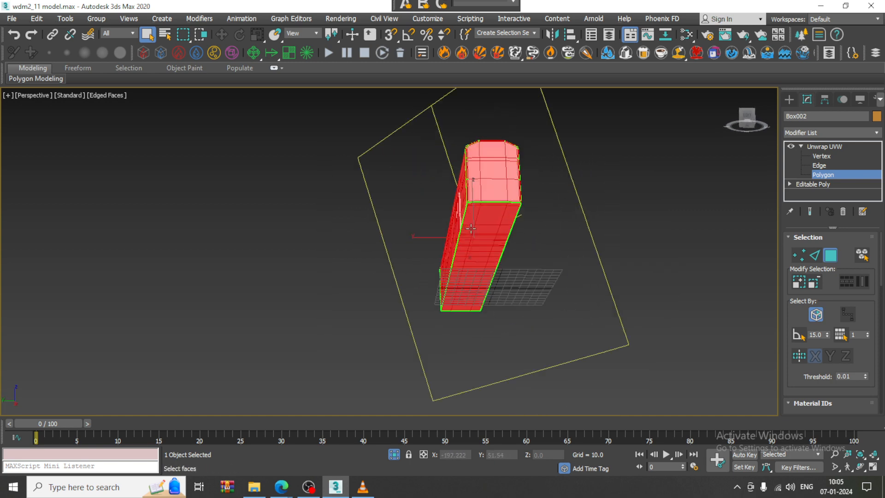
{"action": "middle_click_drag", "start_coordinate": [493, 205], "coordinate": [469, 219], "text": "alt"}
{"action": "scroll", "coordinate": [466, 219], "scroll_direction": "up", "scroll_amount": 2}
{"action": "scroll", "coordinate": [436, 143], "scroll_direction": "up", "scroll_amount": 1}
{"action": "middle_click_drag", "start_coordinate": [436, 143], "coordinate": [490, 244], "text": "alt"}
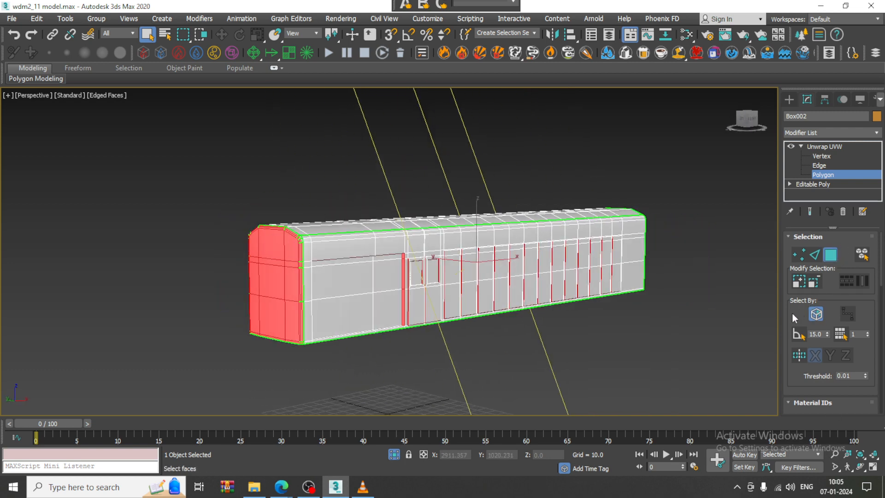
Turn off Ignore Backfacing and select all polygons of the locomotive body
{"action": "left_click_drag", "start_coordinate": [790, 270], "coordinate": [786, 369]}
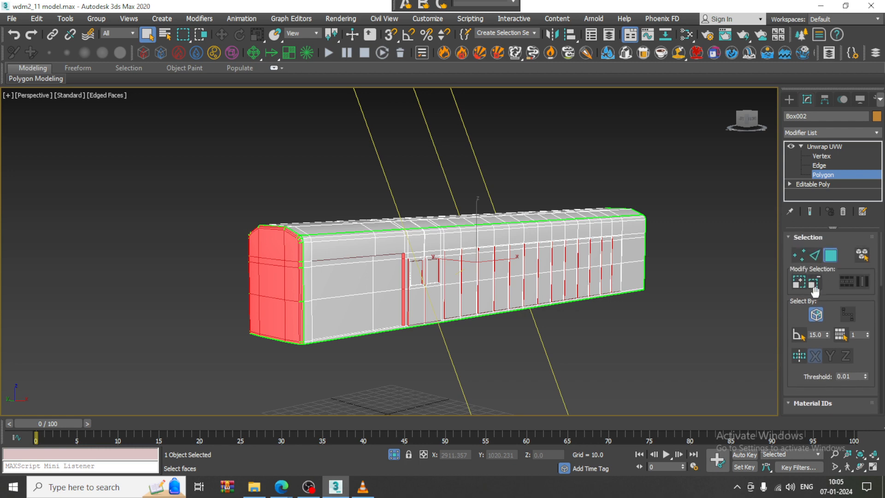
{"action": "left_click", "coordinate": [816, 315]}
{"action": "scroll", "coordinate": [442, 271], "scroll_direction": "down", "scroll_amount": 3}
{"action": "middle_click_drag", "start_coordinate": [442, 270], "coordinate": [493, 256], "text": "alt"}
{"action": "left_click_drag", "start_coordinate": [389, 219], "coordinate": [722, 361]}
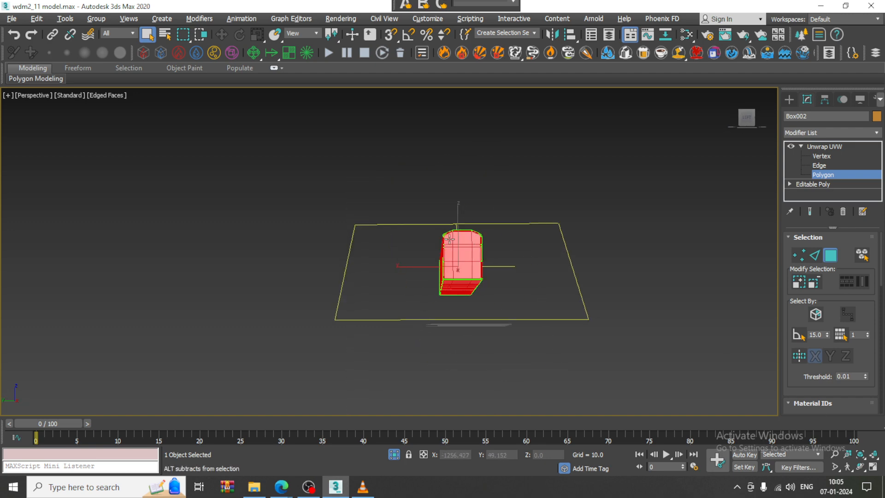
Remove the first three rows of underside polygons, starting at the body's flat end, from the selection
{"action": "middle_click_drag", "start_coordinate": [286, 242], "coordinate": [468, 181], "text": "alt"}
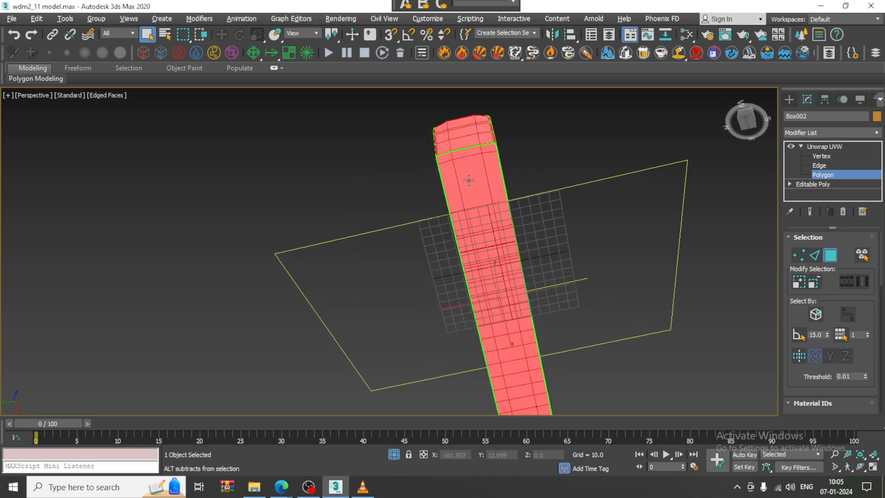
{"action": "scroll", "coordinate": [441, 159], "scroll_direction": "up", "scroll_amount": 4}
{"action": "left_click", "coordinate": [424, 158], "text": "alt"}
{"action": "left_click", "coordinate": [474, 142], "text": "alt"}
{"action": "left_click", "coordinate": [526, 135], "text": "alt"}
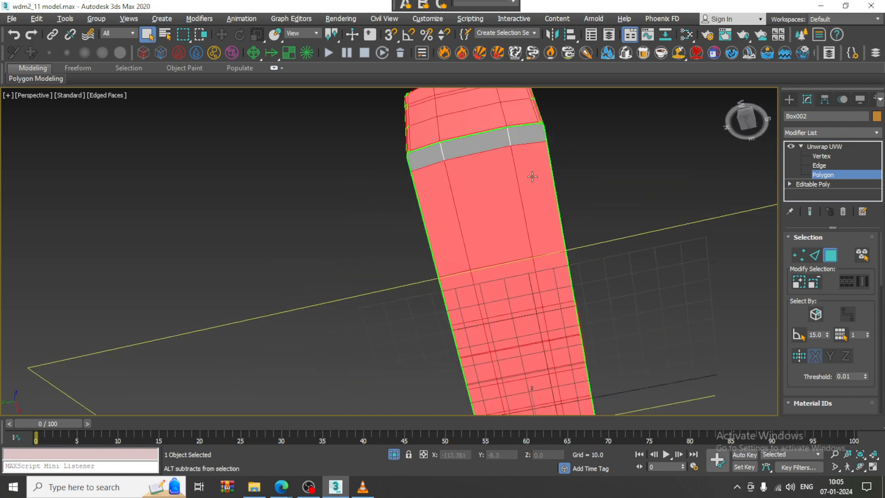
{"action": "left_click", "coordinate": [533, 178], "text": "alt"}
{"action": "left_click", "coordinate": [492, 188], "text": "alt"}
{"action": "left_click", "coordinate": [447, 193], "text": "alt"}
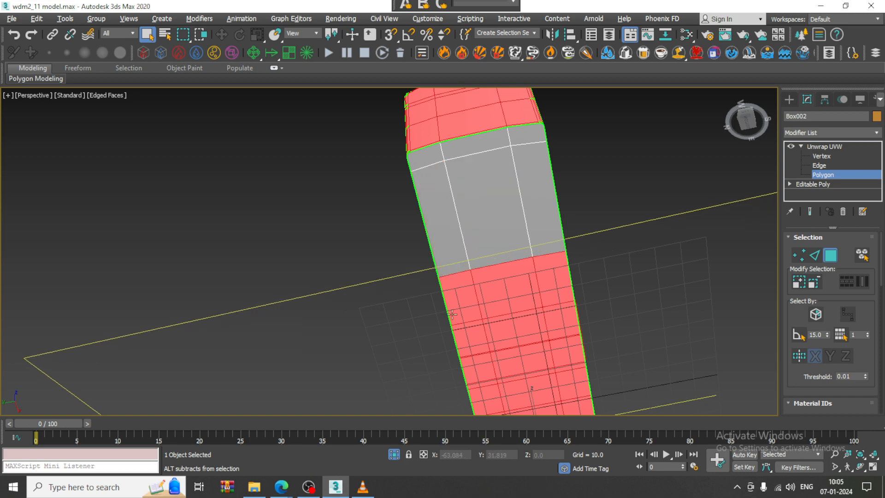
{"action": "left_click", "coordinate": [458, 300], "text": "alt"}
{"action": "left_click", "coordinate": [507, 293], "text": "alt"}
{"action": "left_click", "coordinate": [548, 289], "text": "alt"}
{"action": "middle_click_drag", "start_coordinate": [581, 318], "coordinate": [563, 224]}
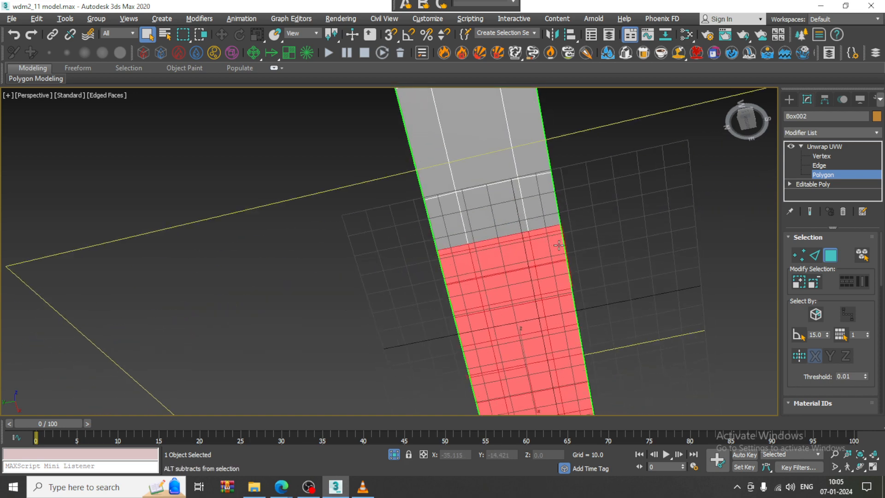
Remove the following underside polygons from the selection, including the narrow strip between the rows
{"action": "left_click", "coordinate": [553, 250], "text": "alt"}
{"action": "left_click", "coordinate": [505, 247], "text": "alt"}
{"action": "left_click", "coordinate": [462, 256], "text": "alt"}
{"action": "left_click", "coordinate": [503, 289], "text": "alt"}
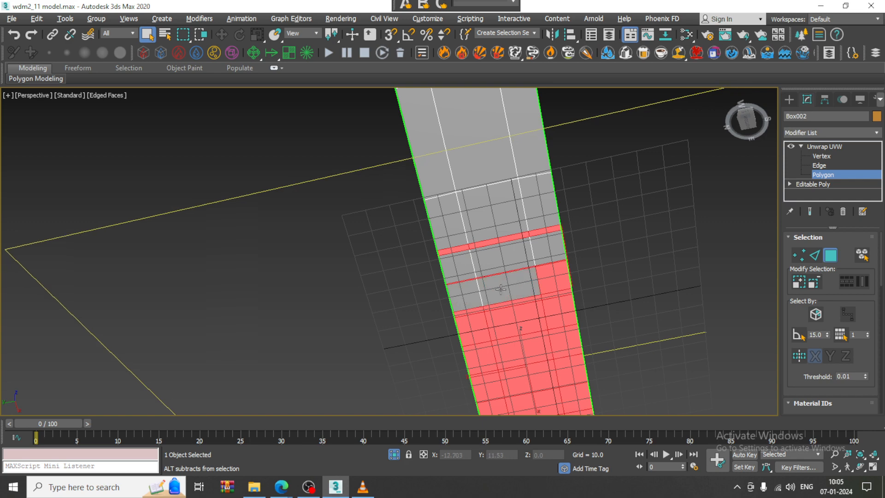
{"action": "scroll", "coordinate": [464, 253], "scroll_direction": "up", "scroll_amount": 2}
{"action": "left_click", "coordinate": [456, 246], "text": "alt"}
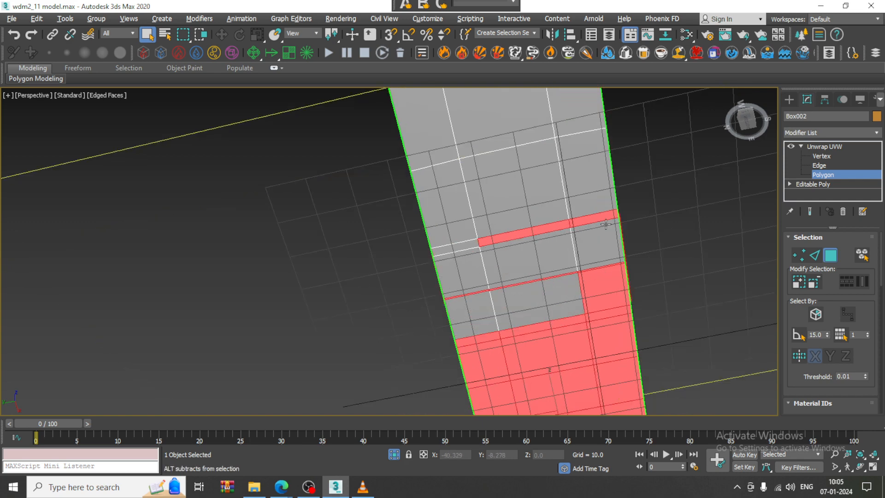
{"action": "left_click", "coordinate": [604, 223], "text": "alt"}
{"action": "left_click", "coordinate": [537, 229], "text": "alt"}
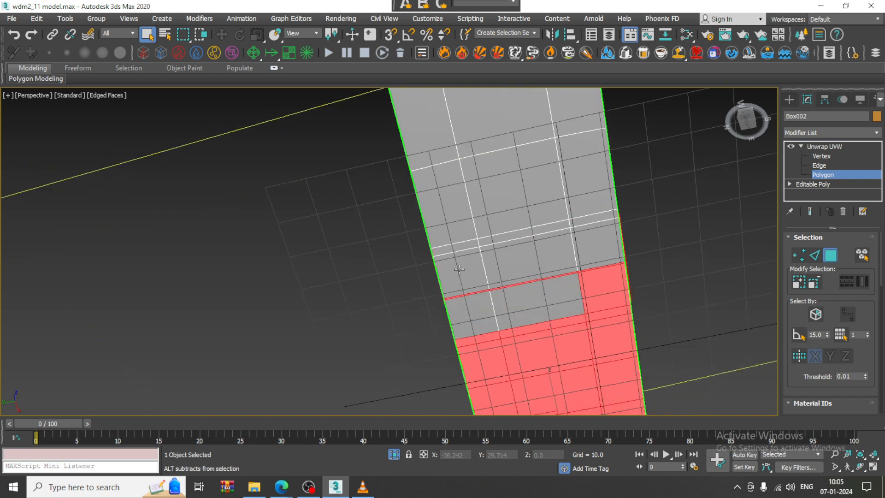
Turn on Ignore Backfacing and remove the next underside rows, including the thin strip and outer column, from the selection
{"action": "middle_click_drag", "start_coordinate": [485, 282], "coordinate": [548, 312], "text": "alt"}
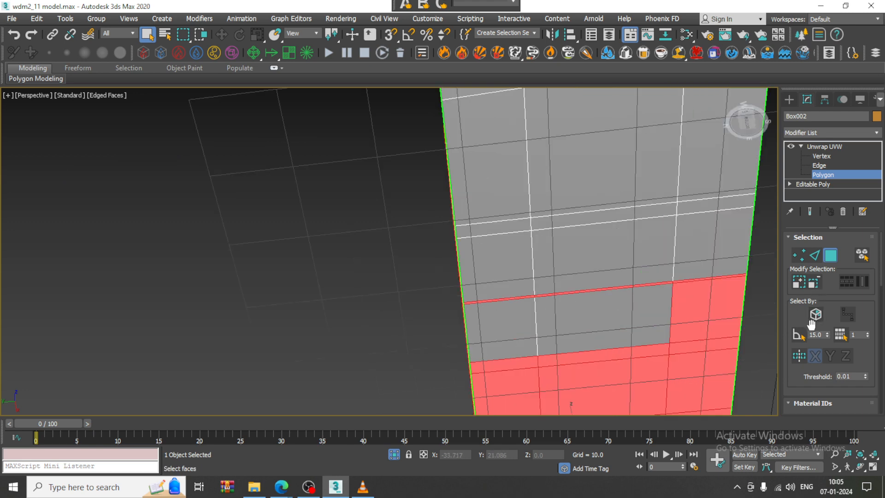
{"action": "left_click", "coordinate": [815, 315]}
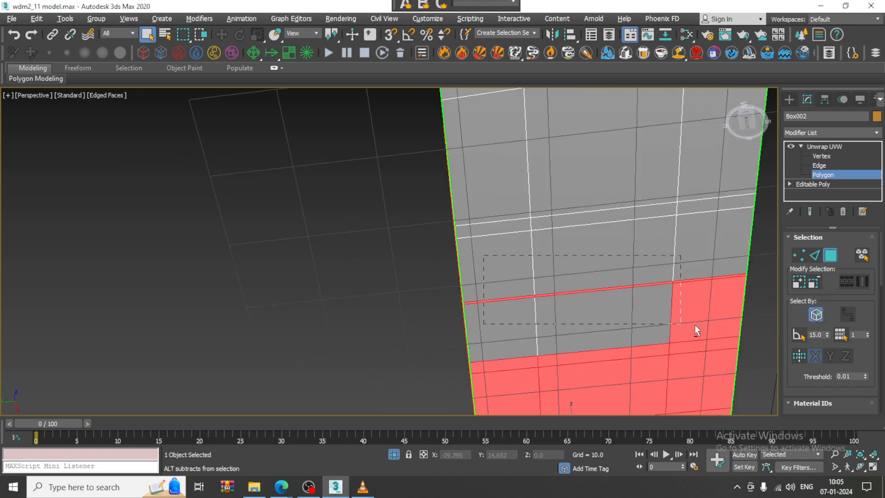
{"action": "left_click_drag", "start_coordinate": [712, 389], "coordinate": [712, 390], "text": "alt"}
{"action": "scroll", "coordinate": [642, 306], "scroll_direction": "down", "scroll_amount": 5}
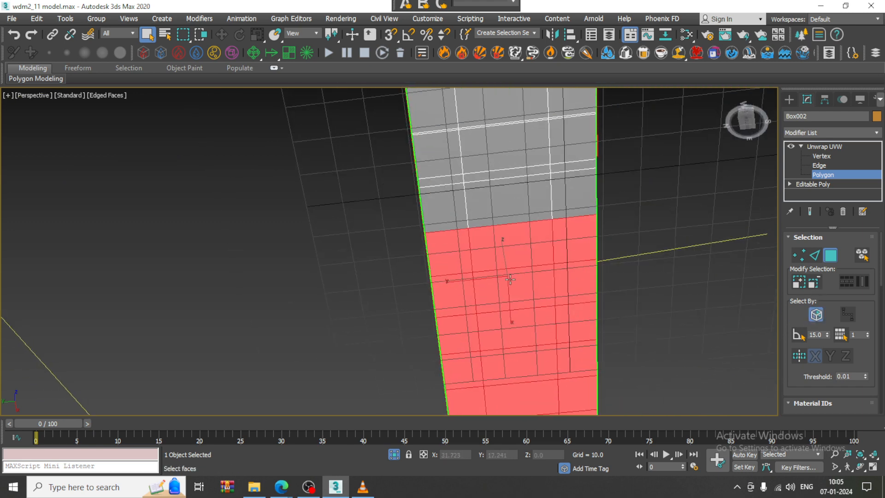
Remove all remaining underside polygons up to the far end of the body from the selection
{"action": "middle_click_drag", "start_coordinate": [468, 208], "coordinate": [429, 151]}
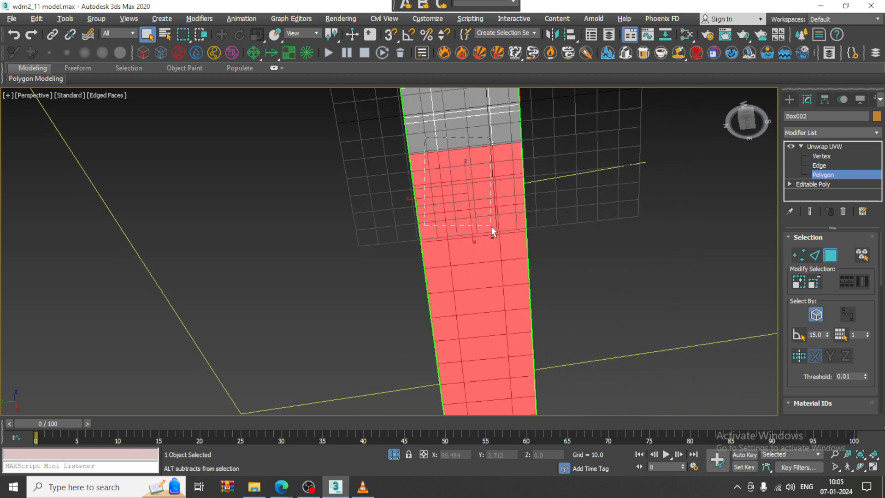
{"action": "left_click_drag", "start_coordinate": [501, 235], "coordinate": [501, 234], "text": "alt"}
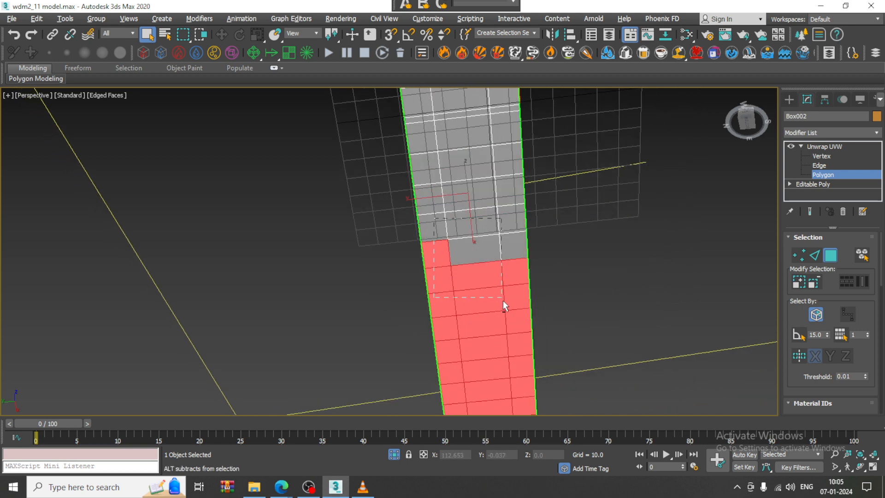
{"action": "left_click_drag", "start_coordinate": [520, 324], "coordinate": [520, 324], "text": "alt"}
{"action": "middle_click_drag", "start_coordinate": [462, 350], "coordinate": [454, 226]}
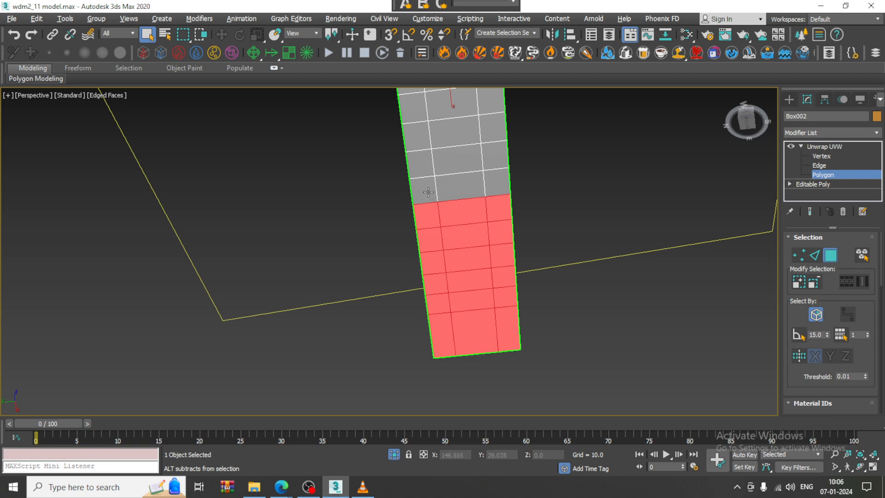
{"action": "left_click_drag", "start_coordinate": [498, 292], "coordinate": [497, 293], "text": "alt"}
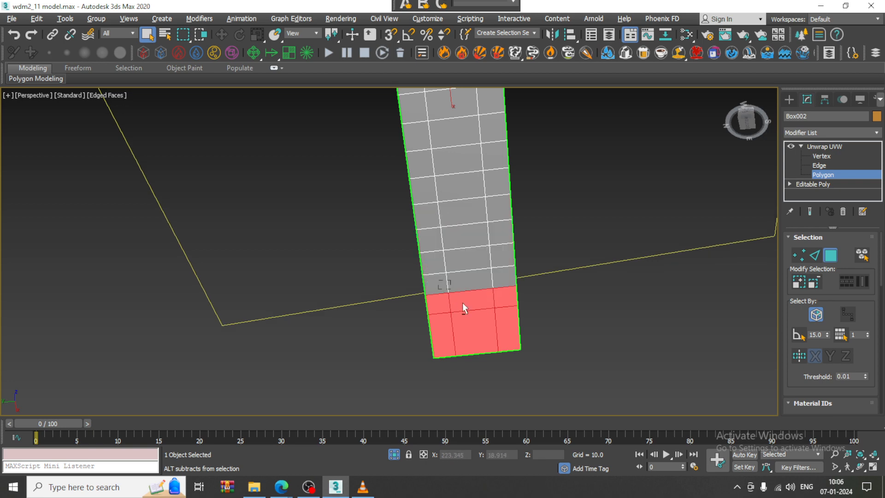
{"action": "left_click_drag", "start_coordinate": [496, 336], "coordinate": [496, 335], "text": "alt"}
Add the unselected roof polygon and the unselected upper side polygons on both sides back to the selection
{"action": "scroll", "coordinate": [497, 335], "scroll_direction": "down", "scroll_amount": 5}
{"action": "middle_click_drag", "start_coordinate": [497, 336], "coordinate": [574, 225], "text": "alt"}
{"action": "middle_click_drag", "start_coordinate": [484, 138], "coordinate": [493, 198], "text": "alt"}
{"action": "scroll", "coordinate": [510, 163], "scroll_direction": "up", "scroll_amount": 3}
{"action": "scroll", "coordinate": [443, 236], "scroll_direction": "up", "scroll_amount": 3}
{"action": "left_click", "coordinate": [393, 286], "text": "ctrl"}
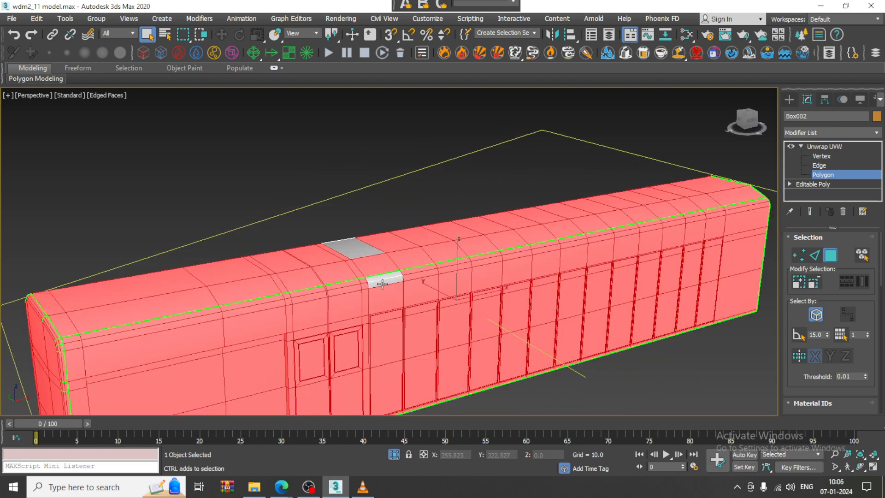
{"action": "left_click", "coordinate": [351, 244], "text": "ctrl"}
{"action": "middle_click_drag", "start_coordinate": [351, 244], "coordinate": [512, 245], "text": "alt"}
{"action": "left_click", "coordinate": [578, 266], "text": "ctrl"}
Apply a quick planar map to the selected body polygons, leaving out the underside
{"action": "middle_click_drag", "start_coordinate": [587, 162], "coordinate": [529, 176], "text": "alt"}
{"action": "middle_click_drag", "start_coordinate": [529, 177], "coordinate": [475, 94]}
{"action": "scroll", "coordinate": [527, 144], "scroll_direction": "down", "scroll_amount": 2}
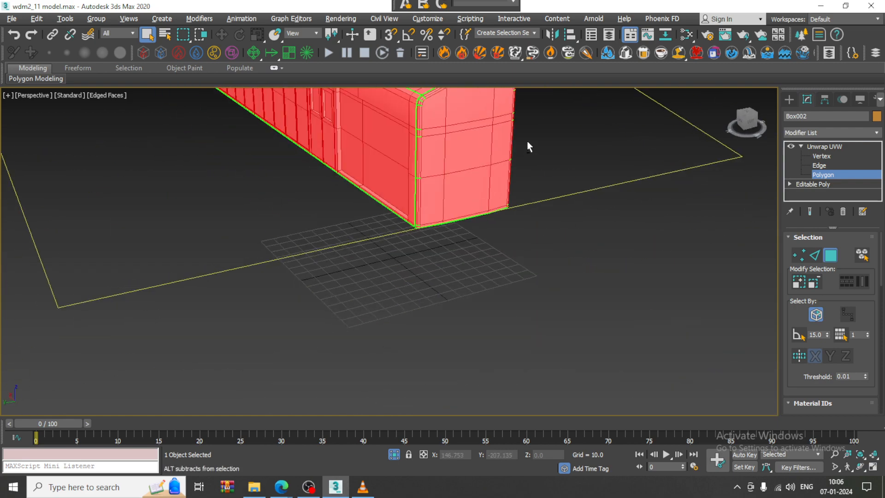
{"action": "middle_click_drag", "start_coordinate": [527, 145], "coordinate": [571, 259]}
{"action": "scroll", "coordinate": [472, 267], "scroll_direction": "down", "scroll_amount": 3}
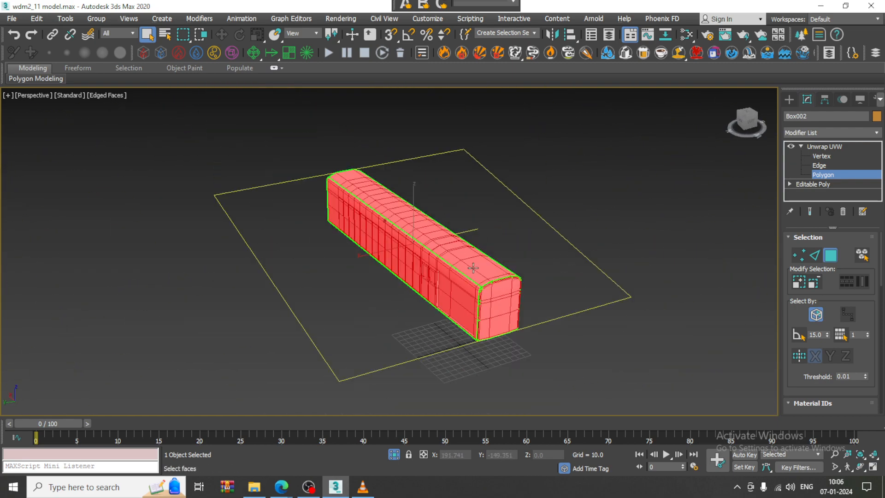
{"action": "middle_click_drag", "start_coordinate": [472, 266], "coordinate": [622, 259], "text": "alt"}
{"action": "scroll", "coordinate": [559, 285], "scroll_direction": "up", "scroll_amount": 5}
{"action": "scroll", "coordinate": [508, 226], "scroll_direction": "up", "scroll_amount": 3}
{"action": "scroll", "coordinate": [568, 225], "scroll_direction": "down", "scroll_amount": 3}
{"action": "left_click_drag", "start_coordinate": [802, 381], "coordinate": [785, 208]}
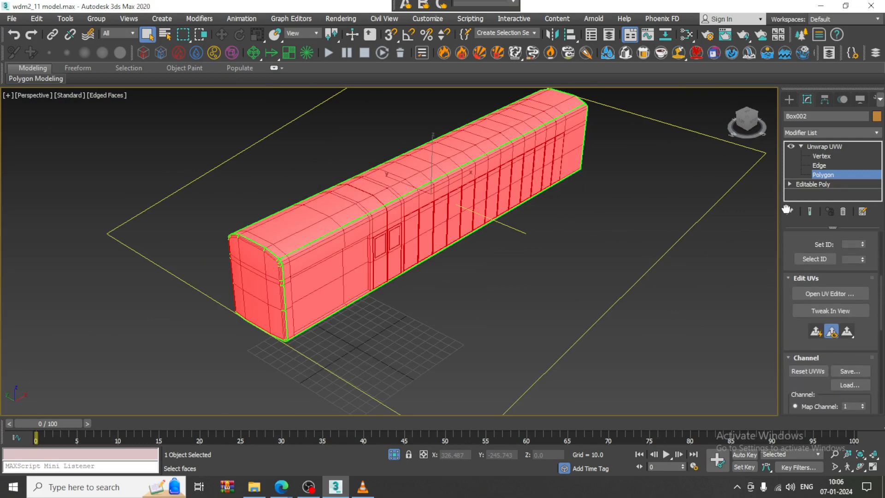
{"action": "left_click", "coordinate": [815, 334]}
Remove the upper polygons of the body's flat end and one outer middle polygon from the selection
{"action": "middle_click_drag", "start_coordinate": [540, 230], "coordinate": [504, 217], "text": "alt"}
{"action": "scroll", "coordinate": [510, 205], "scroll_direction": "up", "scroll_amount": 4}
{"action": "left_click", "coordinate": [462, 211], "text": "alt"}
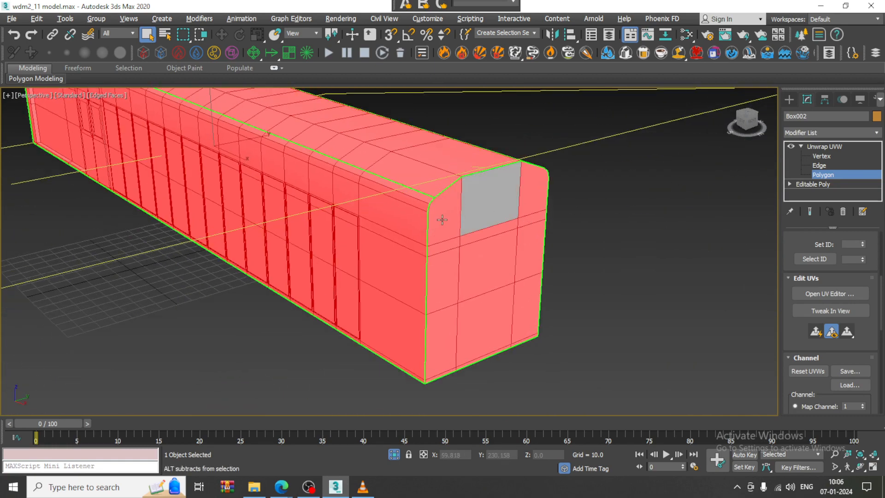
{"action": "left_click", "coordinate": [442, 219], "text": "alt"}
{"action": "left_click", "coordinate": [530, 191], "text": "alt"}
{"action": "left_click", "coordinate": [532, 237], "text": "alt"}
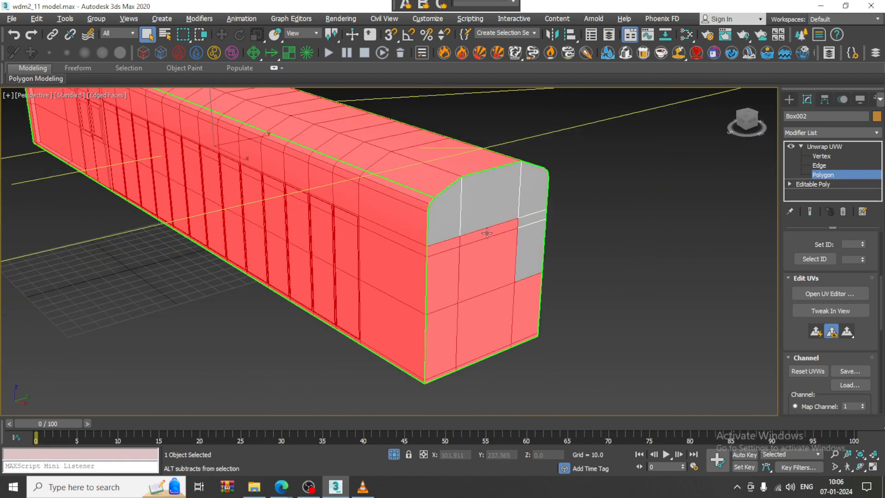
Remove the other middle polygons and the large lower polygons of the flat end from the selection
{"action": "left_click", "coordinate": [481, 256], "text": "alt"}
{"action": "left_click", "coordinate": [445, 273], "text": "alt"}
{"action": "left_click", "coordinate": [438, 324], "text": "alt"}
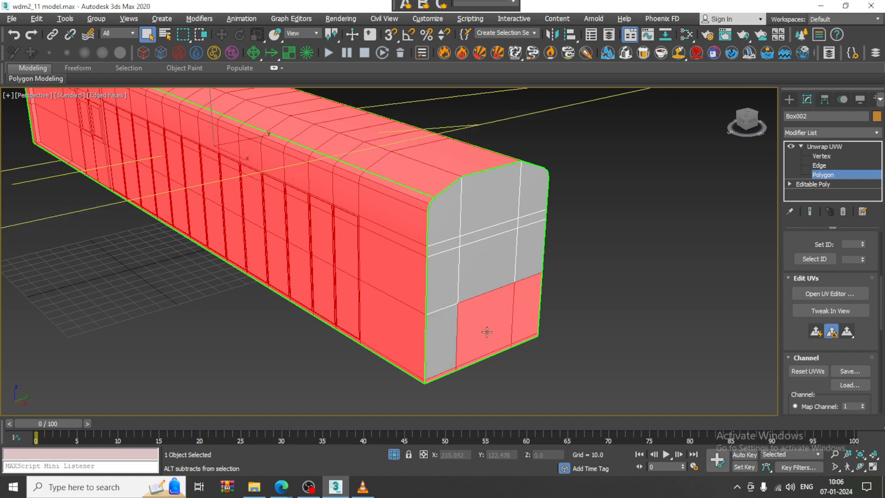
{"action": "left_click", "coordinate": [486, 331], "text": "alt"}
{"action": "left_click", "coordinate": [528, 322], "text": "alt"}
Remove the three narrow polygons along the flat end's bottom edge from the selection
{"action": "scroll", "coordinate": [440, 355], "scroll_direction": "up", "scroll_amount": 5}
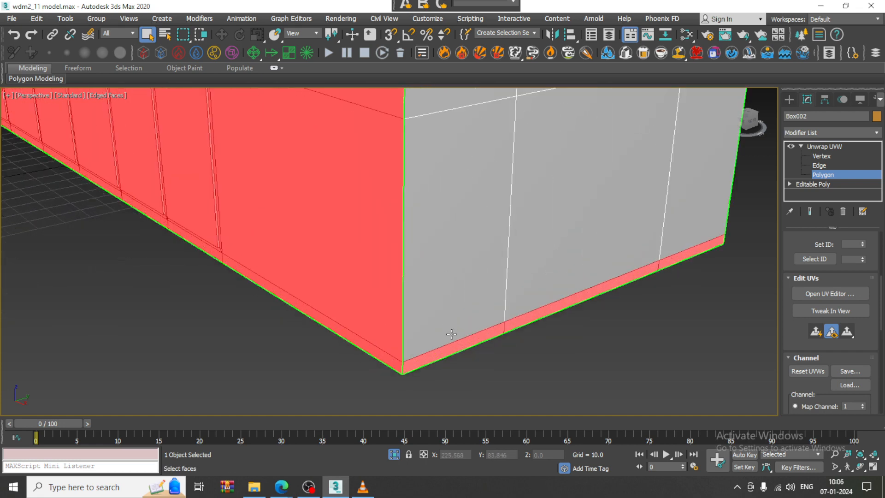
{"action": "left_click", "coordinate": [479, 337], "text": "alt"}
{"action": "left_click", "coordinate": [552, 308], "text": "alt"}
{"action": "left_click", "coordinate": [693, 251], "text": "alt"}
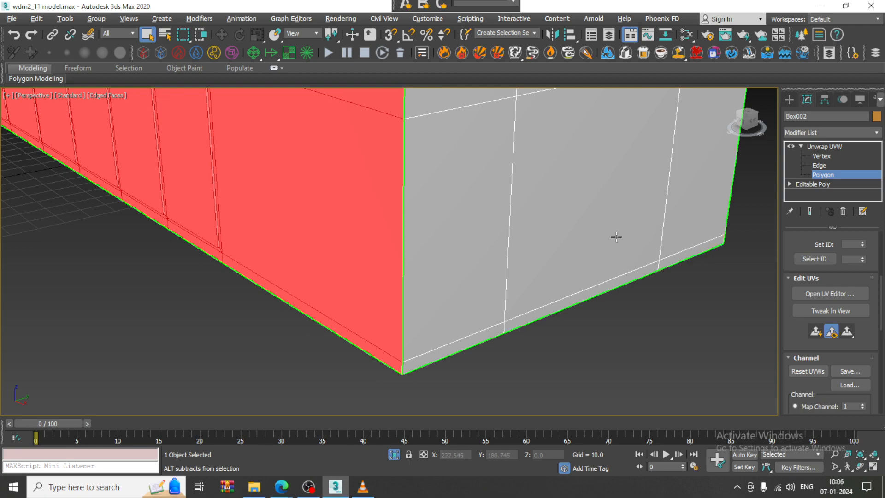
Remove the bevelled end's polygons facing the side view from the selection
{"action": "scroll", "coordinate": [616, 237], "scroll_direction": "down", "scroll_amount": 8}
{"action": "mouse_move", "coordinate": [491, 229]}
{"action": "middle_mouse_down"}
{"action": "mouse_move", "coordinate": [512, 233]}
{"action": "mouse_move", "coordinate": [491, 227]}
{"action": "middle_mouse_up"}
{"action": "scroll", "coordinate": [628, 213], "scroll_direction": "up", "scroll_amount": 10}
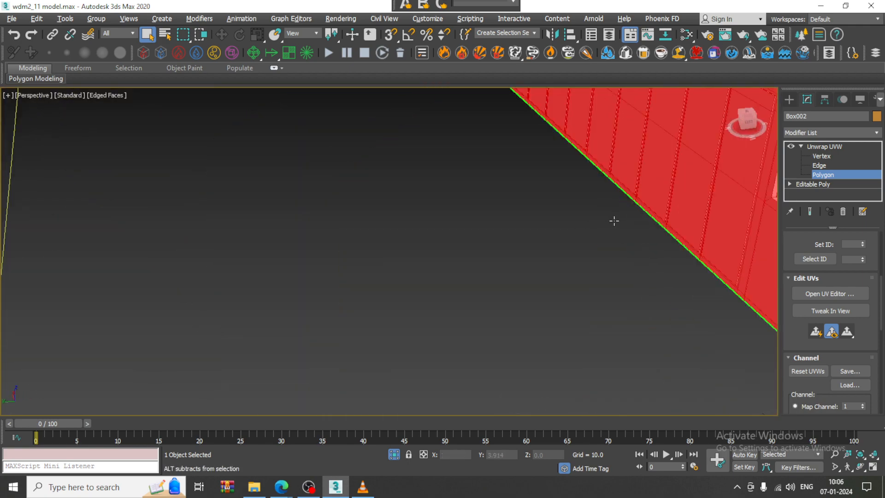
{"action": "middle_click_drag", "start_coordinate": [614, 221], "coordinate": [226, 269]}
{"action": "middle_click_drag", "start_coordinate": [226, 270], "coordinate": [399, 225], "text": "alt"}
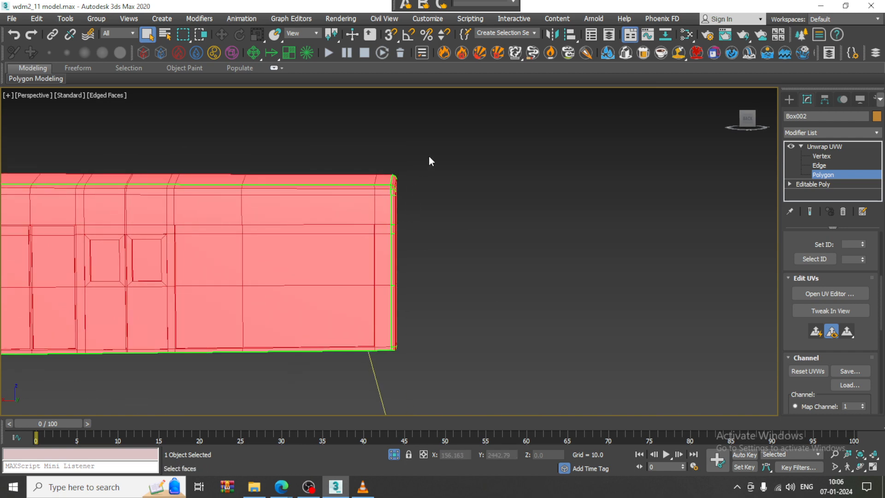
{"action": "left_click_drag", "start_coordinate": [393, 392], "coordinate": [393, 391], "text": "alt"}
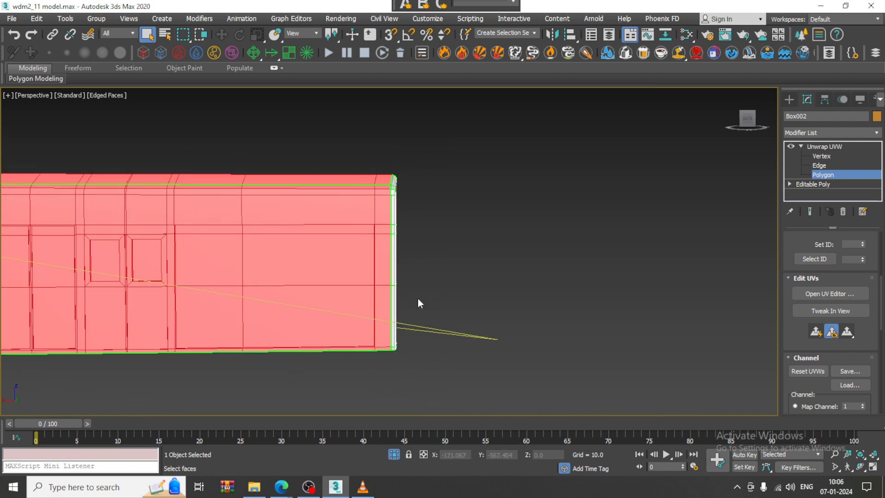
Turn off Ignore Backfacing and remove the bevelled end's polygons from the selection through the body in side view
{"action": "middle_click_drag", "start_coordinate": [418, 298], "coordinate": [488, 212], "text": "alt"}
{"action": "middle_click_drag", "start_coordinate": [488, 212], "coordinate": [563, 140]}
{"action": "scroll", "coordinate": [476, 218], "scroll_direction": "down", "scroll_amount": 4}
{"action": "middle_click_drag", "start_coordinate": [476, 218], "coordinate": [520, 185], "text": "alt"}
{"action": "middle_click_drag", "start_coordinate": [521, 185], "coordinate": [294, 269]}
{"action": "middle_click_drag", "start_coordinate": [450, 166], "coordinate": [425, 203], "text": "alt"}
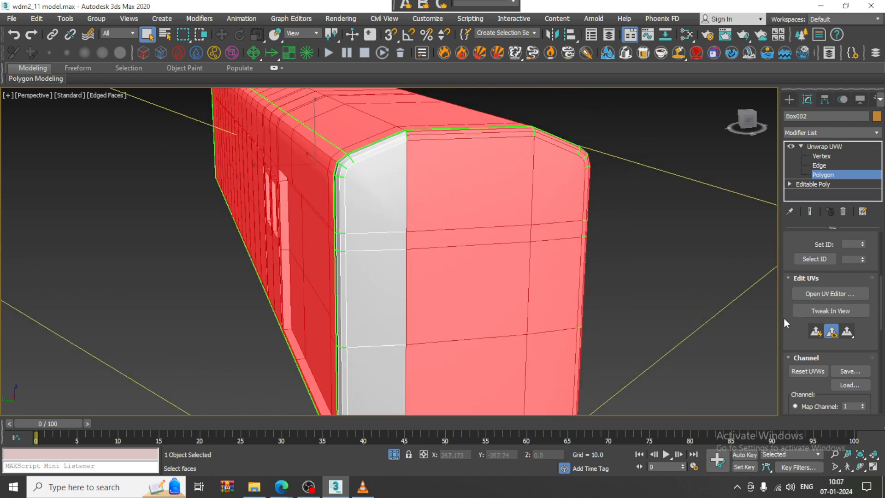
{"action": "left_click_drag", "start_coordinate": [794, 248], "coordinate": [791, 412]}
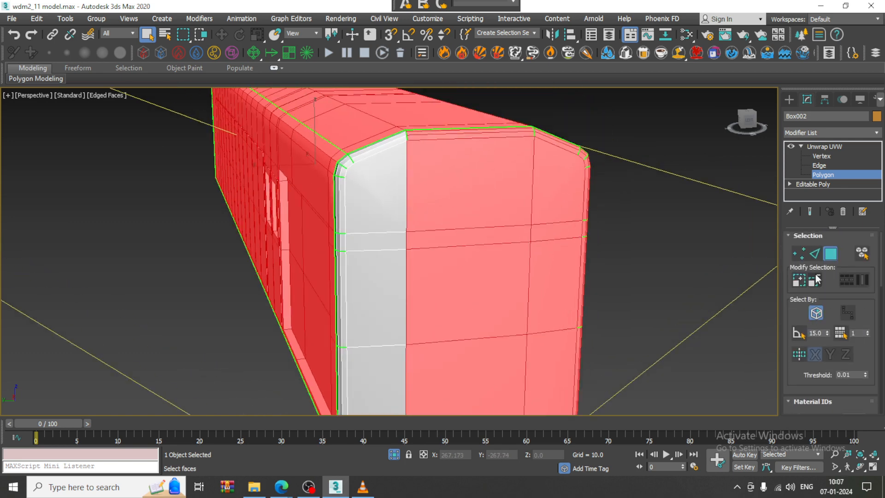
{"action": "scroll", "coordinate": [504, 250], "scroll_direction": "down", "scroll_amount": 5}
{"action": "middle_click_drag", "start_coordinate": [503, 251], "coordinate": [364, 243], "text": "alt"}
{"action": "scroll", "coordinate": [466, 240], "scroll_direction": "up", "scroll_amount": 3}
{"action": "middle_click_drag", "start_coordinate": [549, 170], "coordinate": [540, 145], "text": "alt"}
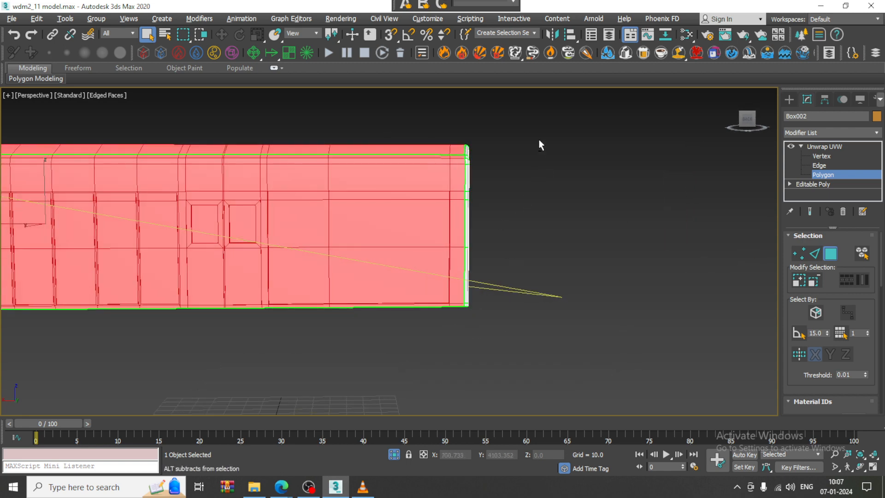
{"action": "left_click_drag", "start_coordinate": [486, 383], "coordinate": [466, 394], "text": "alt"}
Remove the remaining bevel polygons along the end's top edge, rounded corner and upper vertical edge from the selection
{"action": "middle_click_drag", "start_coordinate": [499, 290], "coordinate": [437, 258], "text": "alt"}
{"action": "middle_click_drag", "start_coordinate": [276, 256], "coordinate": [386, 208]}
{"action": "scroll", "coordinate": [419, 212], "scroll_direction": "up", "scroll_amount": 5}
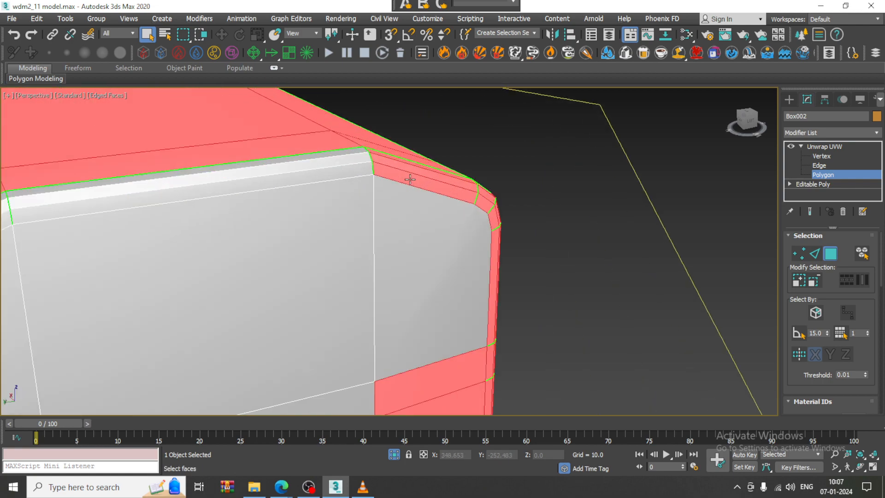
{"action": "scroll", "coordinate": [494, 247], "scroll_direction": "down", "scroll_amount": 4}
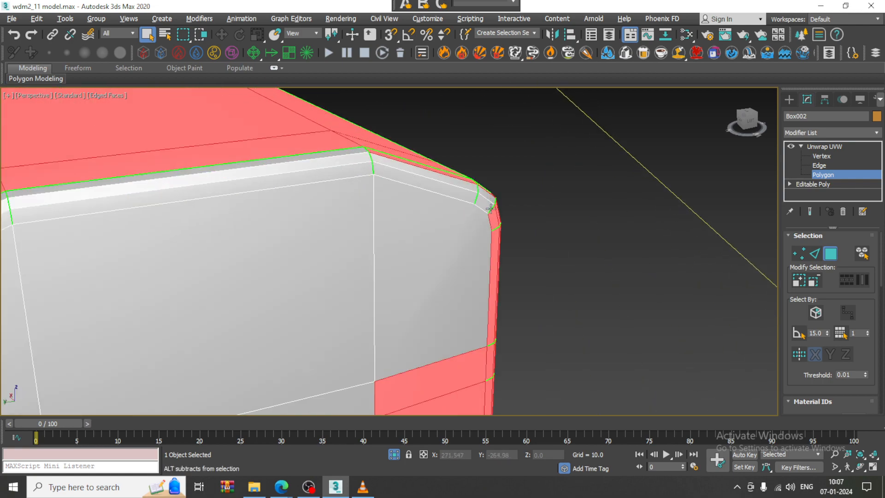
{"action": "middle_click_drag", "start_coordinate": [495, 246], "coordinate": [659, 255], "text": "alt"}
{"action": "scroll", "coordinate": [659, 255], "scroll_direction": "down", "scroll_amount": 4}
{"action": "middle_click_drag", "start_coordinate": [258, 260], "coordinate": [305, 258]}
{"action": "scroll", "coordinate": [287, 245], "scroll_direction": "up", "scroll_amount": 4}
{"action": "left_click", "coordinate": [298, 179], "text": "alt"}
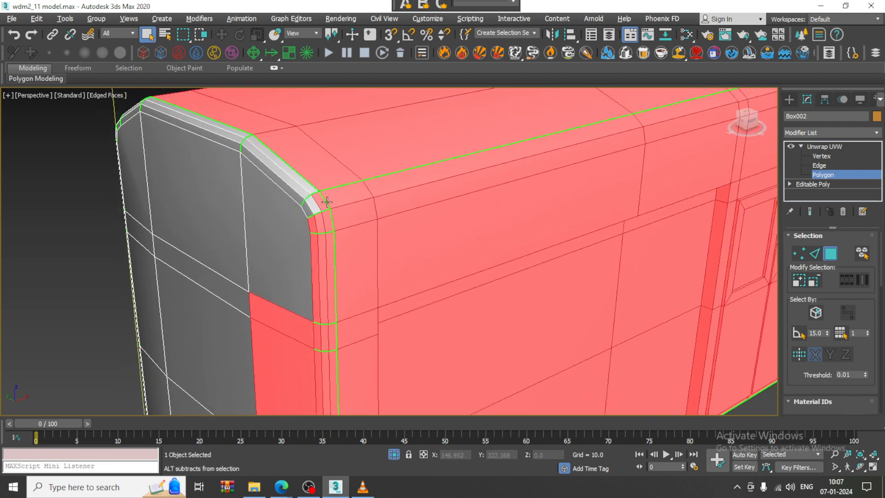
{"action": "left_click", "coordinate": [323, 221], "text": "alt"}
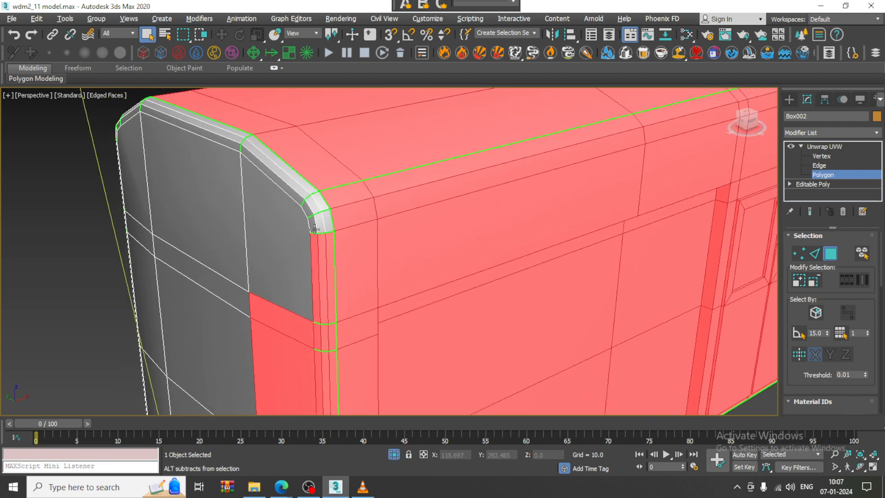
{"action": "left_click", "coordinate": [323, 252], "text": "alt"}
Remove the narrow horizontal band, the panel below it and the adjoining vertical bevel strips of the end from the selection
{"action": "middle_click_drag", "start_coordinate": [323, 252], "coordinate": [351, 214]}
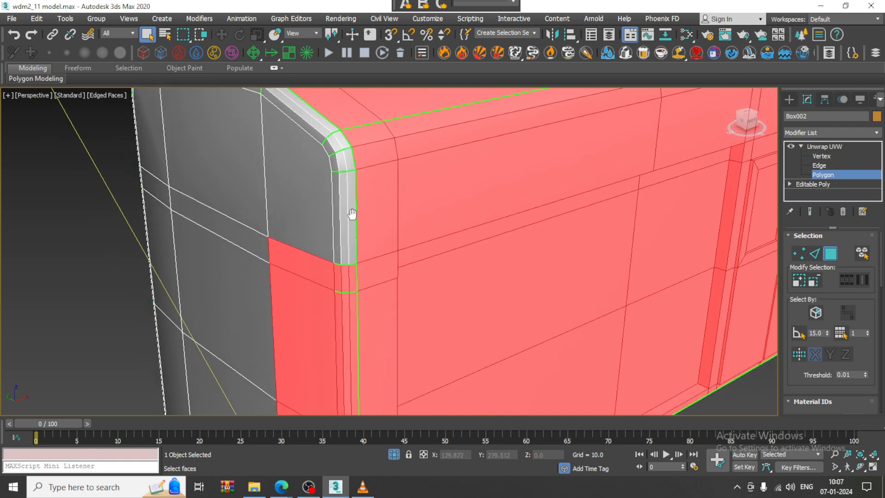
{"action": "left_click", "coordinate": [352, 281], "text": "alt"}
{"action": "left_click", "coordinate": [301, 272], "text": "alt"}
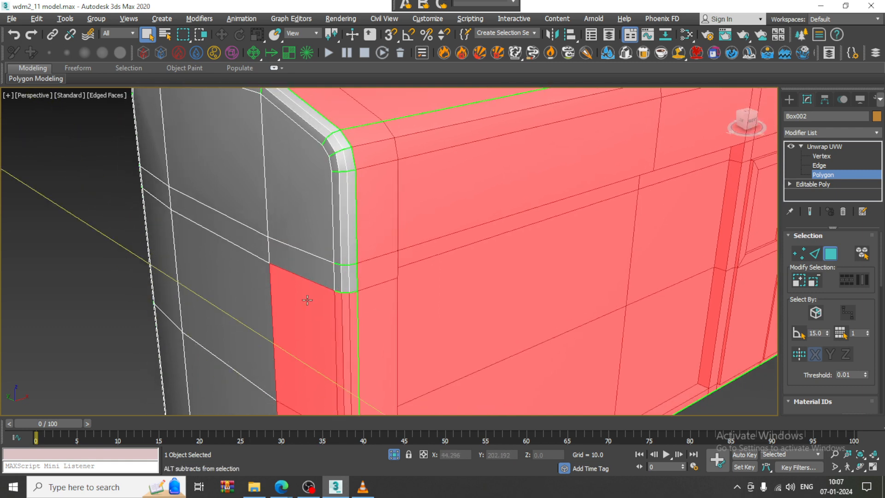
{"action": "left_click", "coordinate": [324, 310], "text": "alt"}
{"action": "left_click", "coordinate": [343, 312], "text": "alt"}
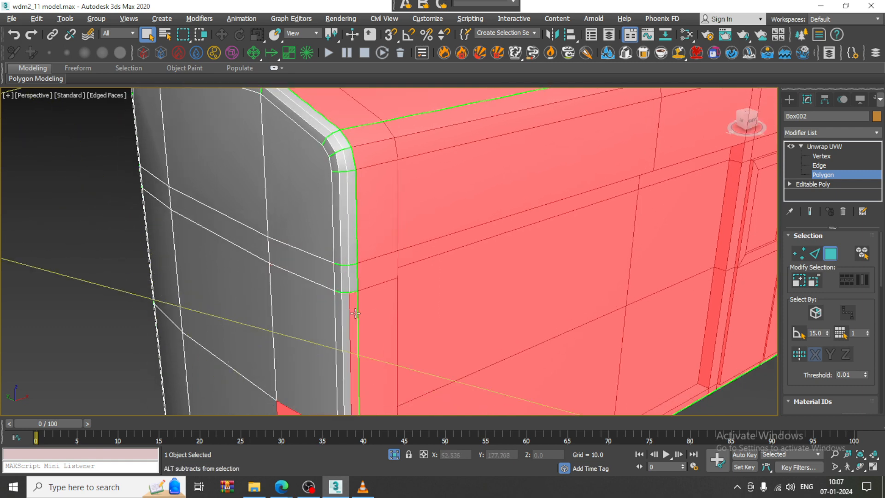
{"action": "left_click", "coordinate": [354, 312], "text": "alt"}
Remove the bevelled end's lowest panel, bottom strip and small bottom corner polygons from the selection
{"action": "scroll", "coordinate": [363, 314], "scroll_direction": "down", "scroll_amount": 3}
{"action": "middle_click_drag", "start_coordinate": [428, 280], "coordinate": [495, 81]}
{"action": "left_click", "coordinate": [395, 234], "text": "alt"}
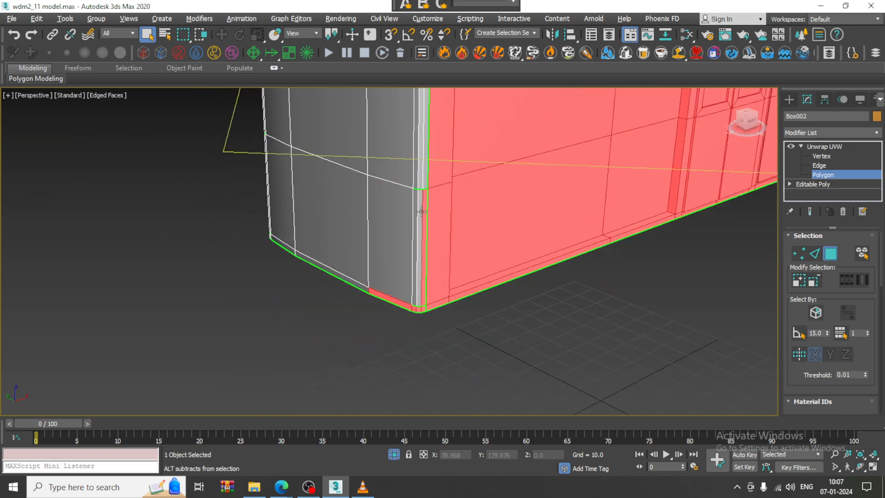
{"action": "scroll", "coordinate": [414, 319], "scroll_direction": "up", "scroll_amount": 10}
{"action": "left_click", "coordinate": [386, 253], "text": "alt"}
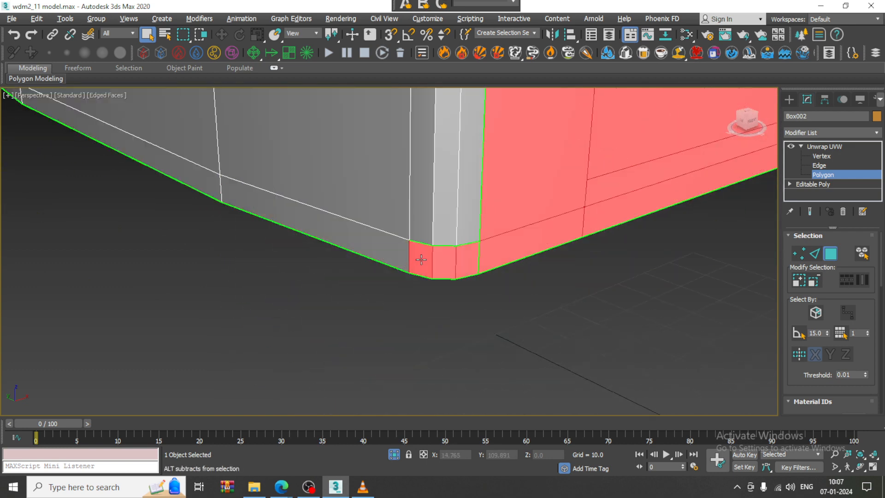
{"action": "left_click", "coordinate": [443, 260], "text": "alt"}
{"action": "left_click", "coordinate": [467, 258], "text": "alt"}
Add the unselected narrow horizontal strip on the body's side, near the bevelled end, back to the selection
{"action": "scroll", "coordinate": [456, 252], "scroll_direction": "down", "scroll_amount": 10}
{"action": "middle_click_drag", "start_coordinate": [453, 250], "coordinate": [497, 291], "text": "alt"}
{"action": "scroll", "coordinate": [608, 276], "scroll_direction": "up", "scroll_amount": 5}
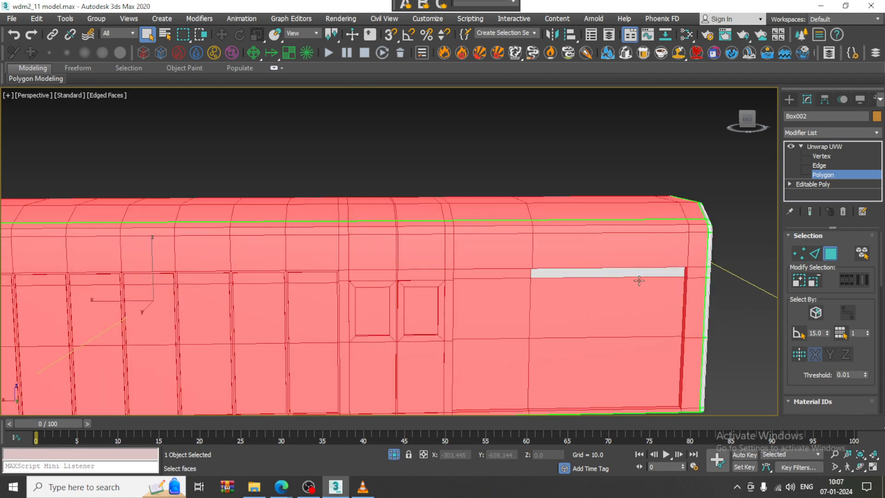
{"action": "left_click", "coordinate": [634, 274], "text": "ctrl"}
Apply a quick planar map to the selected side and roof polygons, and open the UV editor
{"action": "scroll", "coordinate": [633, 274], "scroll_direction": "down", "scroll_amount": 5}
{"action": "middle_click_drag", "start_coordinate": [569, 277], "coordinate": [592, 326], "text": "alt"}
{"action": "middle_click_drag", "start_coordinate": [499, 319], "coordinate": [405, 295], "text": "alt"}
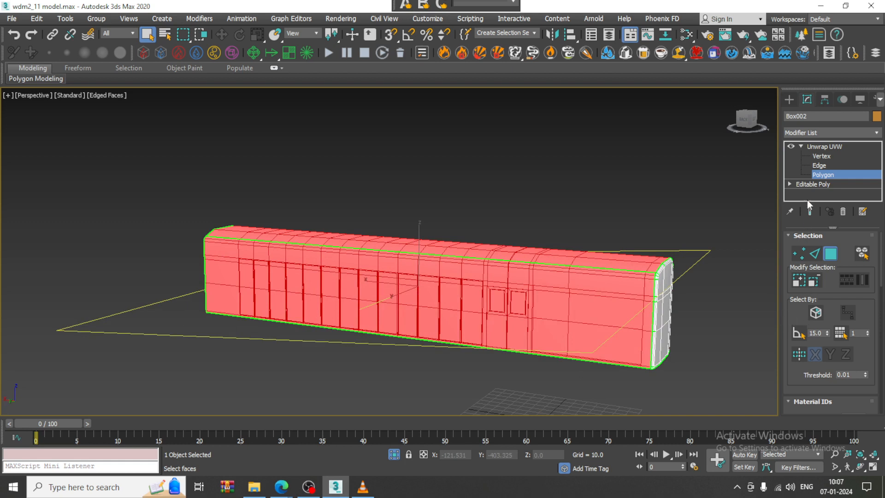
{"action": "left_click_drag", "start_coordinate": [793, 383], "coordinate": [810, 230]}
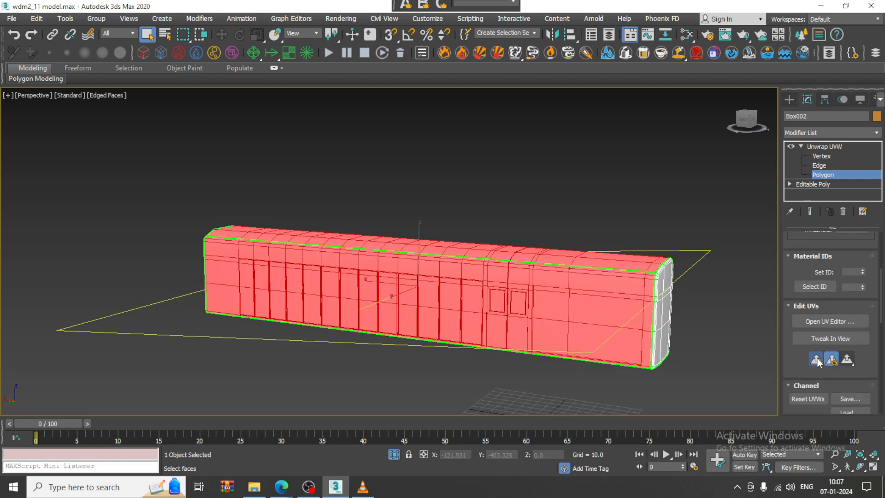
{"action": "left_click", "coordinate": [826, 323]}
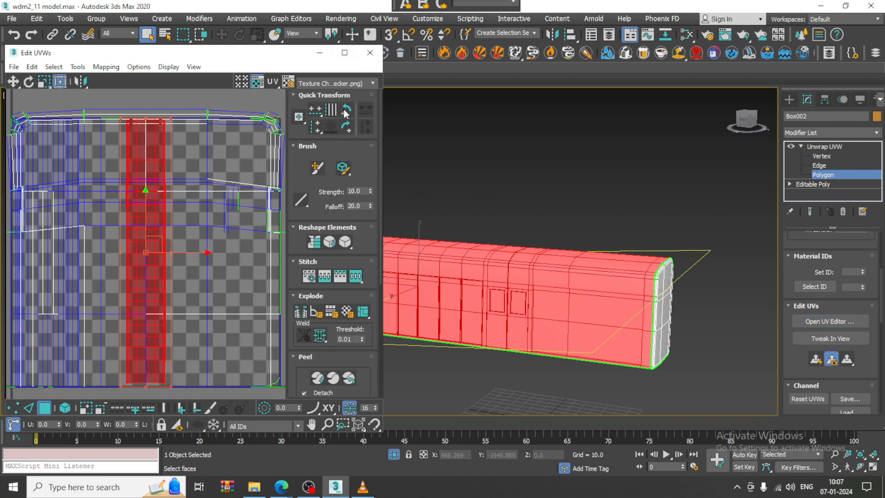
Enlarge the UV editor and move the selected side and roof cluster off the checkered tile into empty space
{"action": "left_click", "coordinate": [344, 52]}
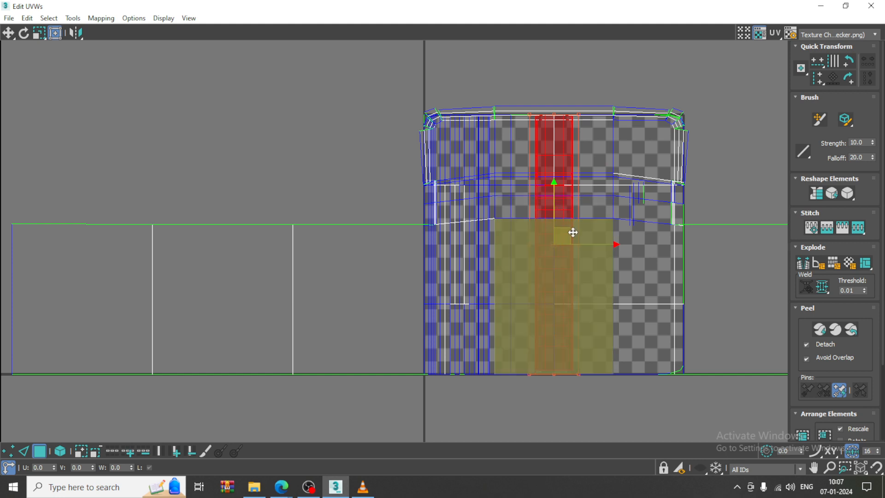
{"action": "left_click_drag", "start_coordinate": [564, 232], "coordinate": [199, 48]}
{"action": "middle_click_drag", "start_coordinate": [258, 133], "coordinate": [416, 275]}
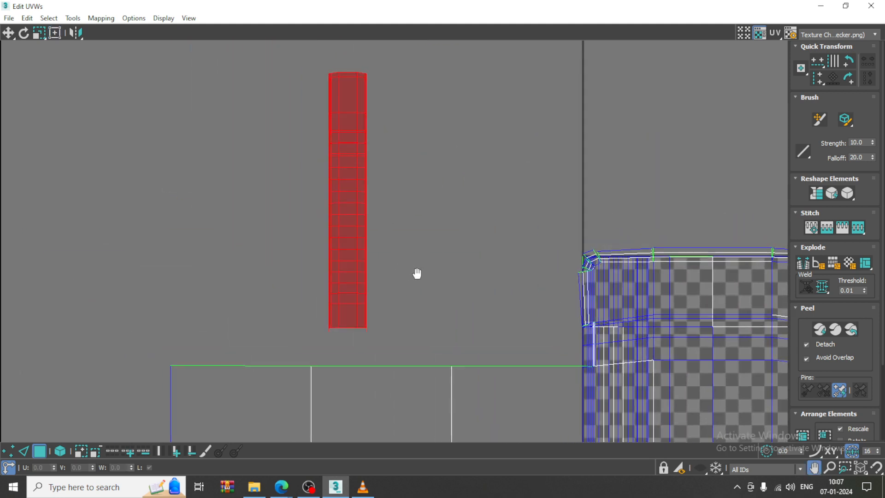
Apply Unfold Mapping to the selected side and roof polygons
{"action": "left_click", "coordinate": [78, 20]}
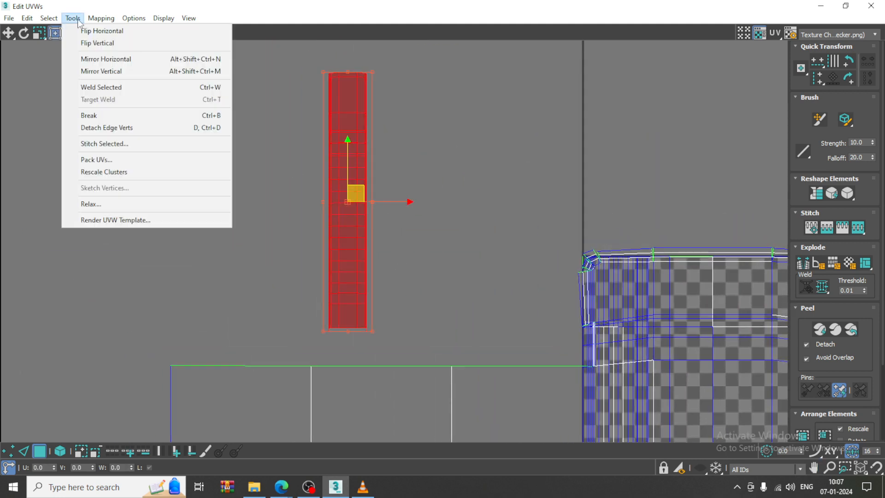
{"action": "mouse_move", "coordinate": [101, 18]}
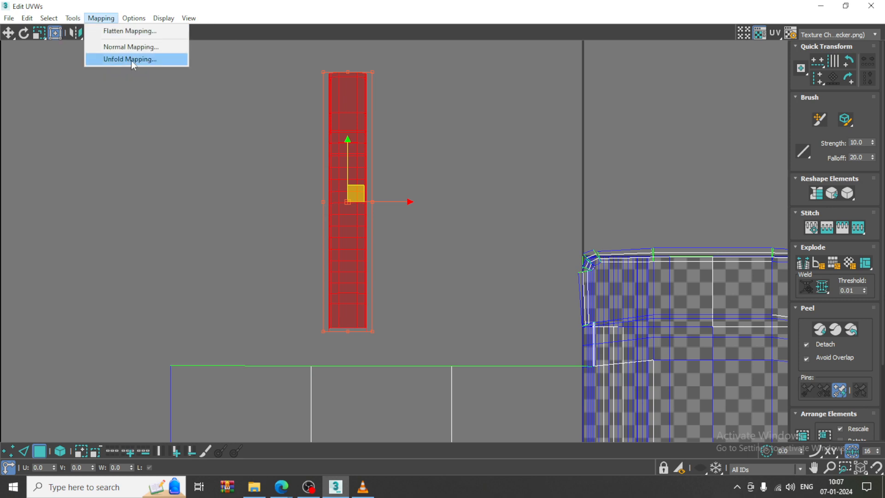
{"action": "left_click", "coordinate": [123, 60]}
{"action": "left_click", "coordinate": [154, 42]}
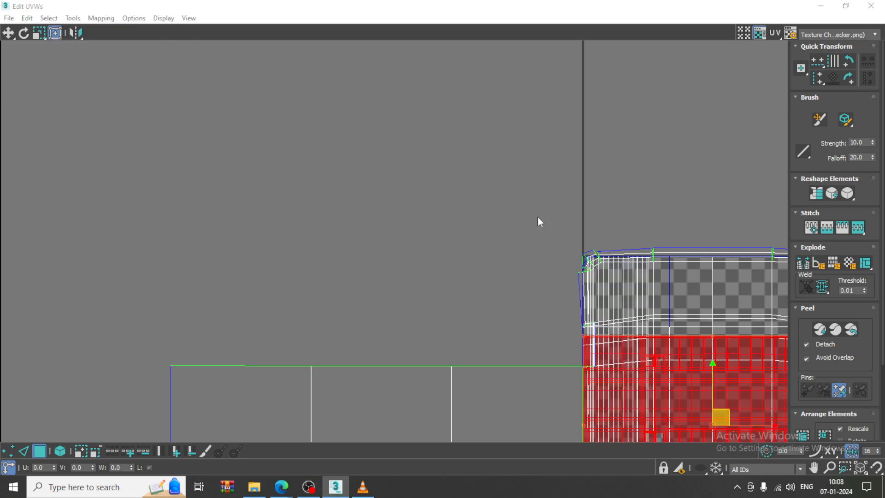
Move the unfolded side and roof cluster off the checkered tile into the empty area above the neighbouring UV clusters
{"action": "scroll", "coordinate": [538, 222], "scroll_direction": "down", "scroll_amount": 3}
{"action": "middle_click_drag", "start_coordinate": [617, 321], "coordinate": [462, 204]}
{"action": "scroll", "coordinate": [462, 204], "scroll_direction": "up", "scroll_amount": 4}
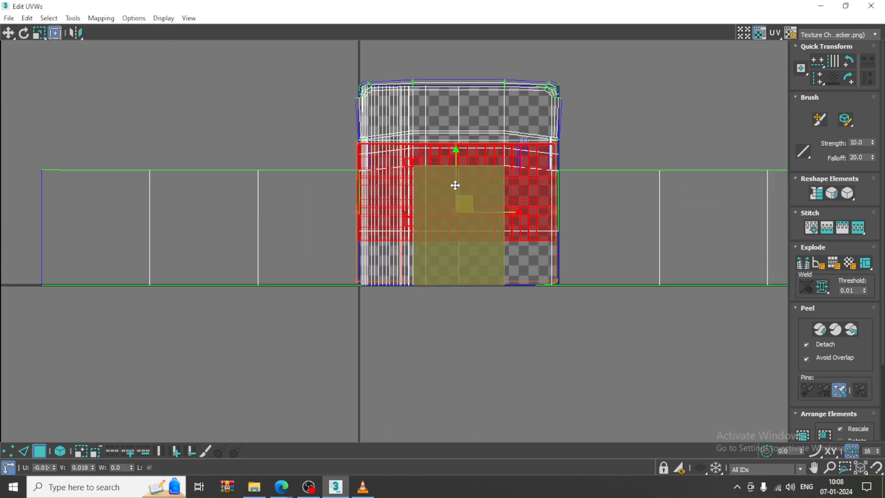
{"action": "left_click_drag", "start_coordinate": [454, 183], "coordinate": [251, 67]}
{"action": "middle_click_drag", "start_coordinate": [294, 97], "coordinate": [419, 235]}
{"action": "scroll", "coordinate": [443, 190], "scroll_direction": "up", "scroll_amount": 2}
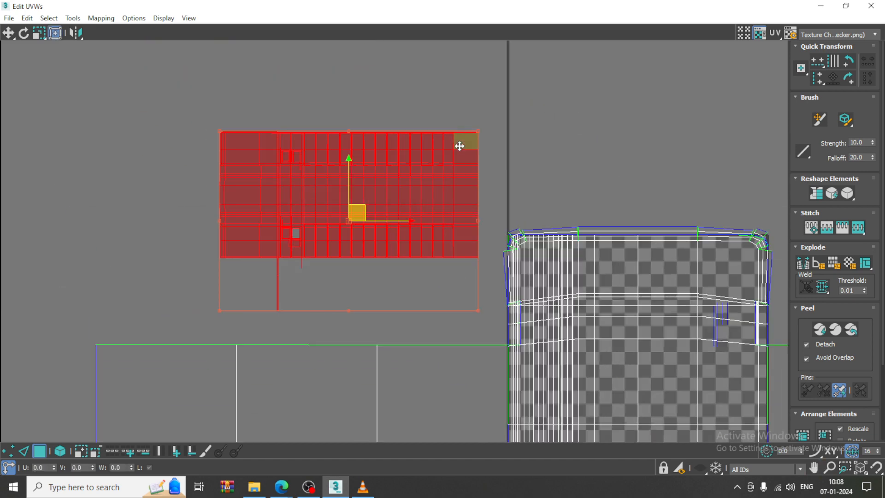
Clear the selection and select the narrow vertical strips hanging below the unfolded side and roof cluster
{"action": "left_click", "coordinate": [454, 88]}
{"action": "scroll", "coordinate": [277, 224], "scroll_direction": "up", "scroll_amount": 2}
{"action": "middle_click_drag", "start_coordinate": [381, 212], "coordinate": [331, 232]}
{"action": "left_click", "coordinate": [236, 374]}
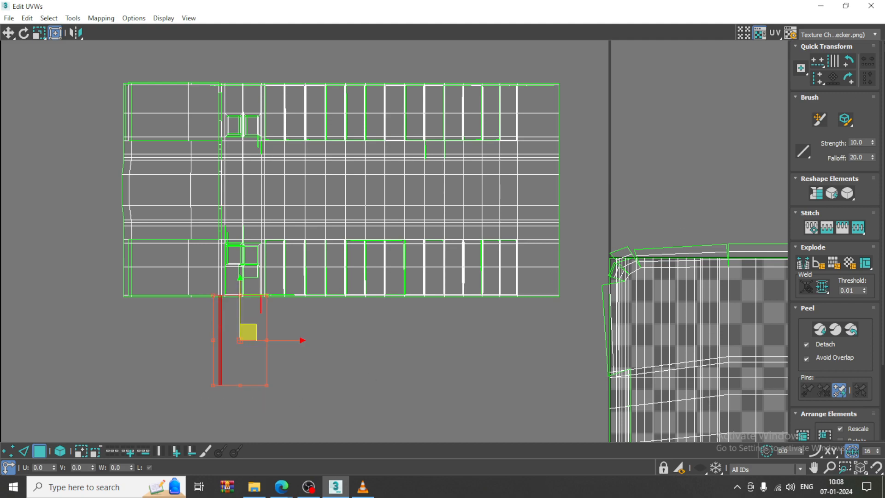
Minimise the UV editor, switch to edge selection and select the long lower edge where the body's side meets the underside
{"action": "left_click", "coordinate": [821, 7]}
{"action": "middle_click_drag", "start_coordinate": [490, 272], "coordinate": [383, 208], "text": "alt"}
{"action": "middle_click_drag", "start_coordinate": [382, 208], "coordinate": [364, 230], "text": "alt"}
{"action": "left_click", "coordinate": [819, 165]}
{"action": "middle_click_drag", "start_coordinate": [659, 265], "coordinate": [652, 227], "text": "alt"}
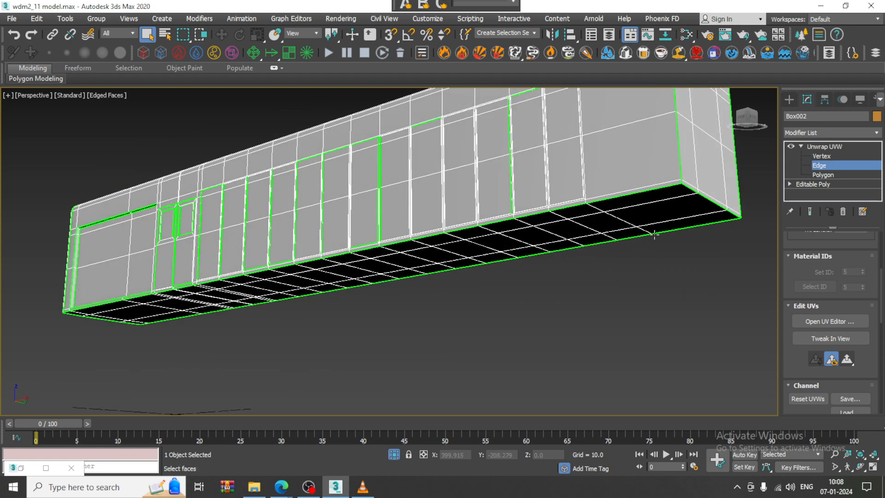
{"action": "scroll", "coordinate": [642, 219], "scroll_direction": "up", "scroll_amount": 3}
{"action": "left_click", "coordinate": [620, 243]}
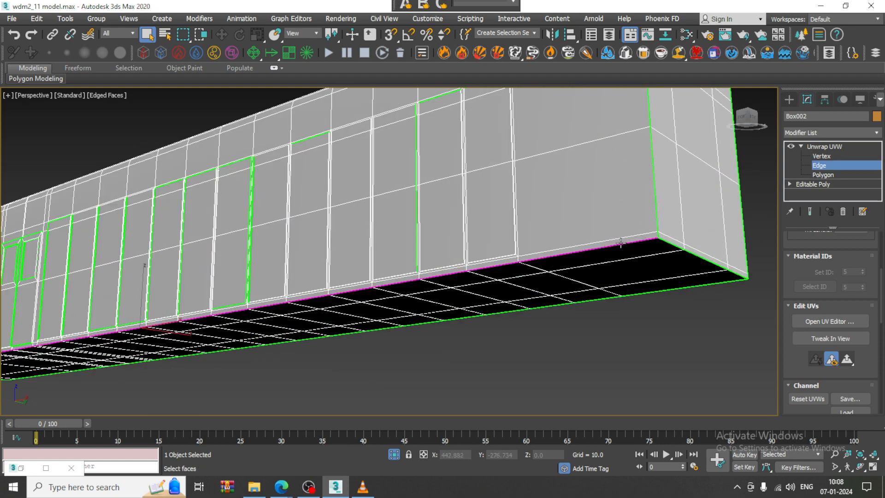
{"action": "scroll", "coordinate": [574, 246], "scroll_direction": "down", "scroll_amount": 5}
{"action": "middle_click_drag", "start_coordinate": [585, 251], "coordinate": [527, 248], "text": "alt"}
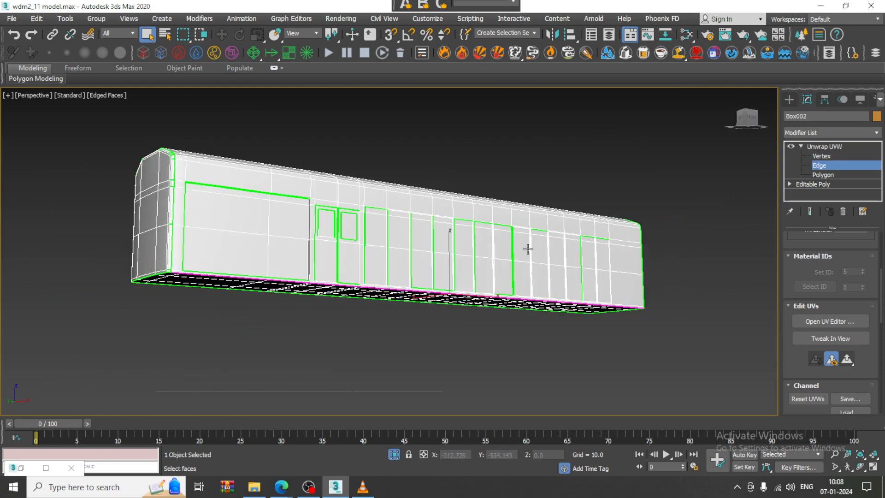
{"action": "scroll", "coordinate": [802, 384], "scroll_direction": "down", "scroll_amount": 5}
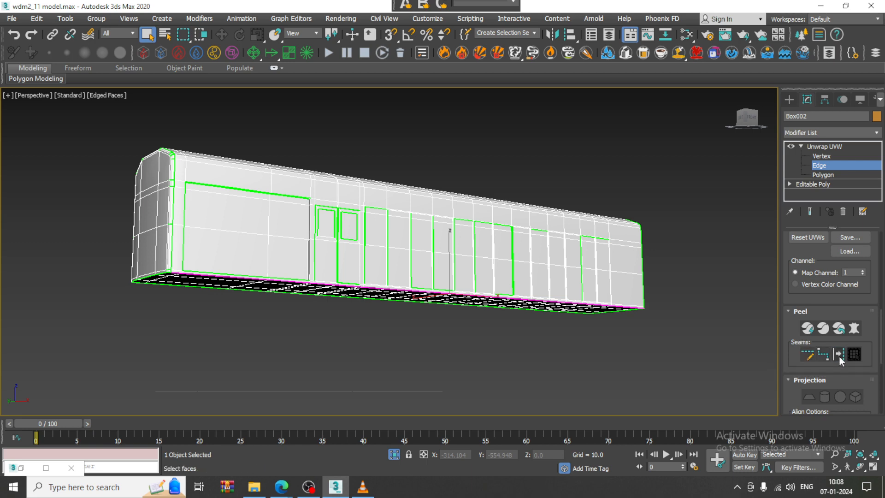
Reselect the lower side edges segment by segment beneath the large recessed panel, extending the selection along the whole lower edge
{"action": "scroll", "coordinate": [154, 273], "scroll_direction": "up", "scroll_amount": 6}
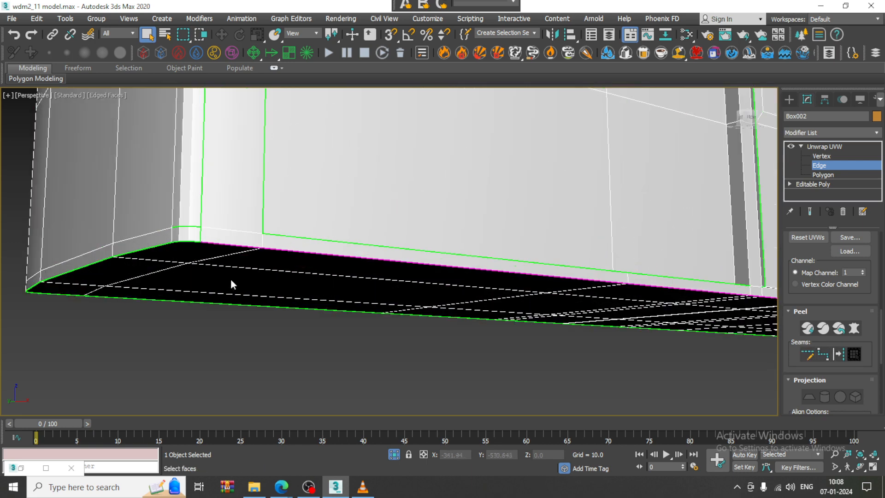
{"action": "left_click", "coordinate": [227, 244]}
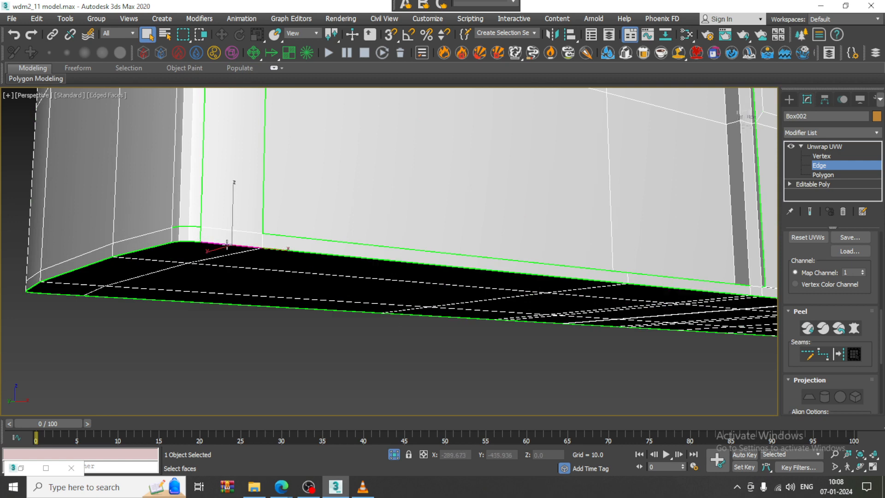
{"action": "left_click", "coordinate": [282, 249]}
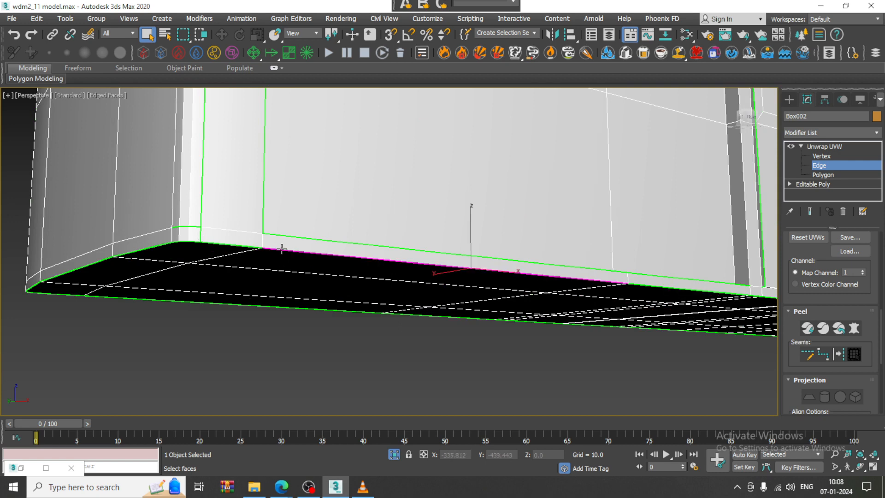
{"action": "left_click", "coordinate": [239, 242], "text": "ctrl"}
{"action": "middle_click_drag", "start_coordinate": [501, 293], "coordinate": [378, 294]}
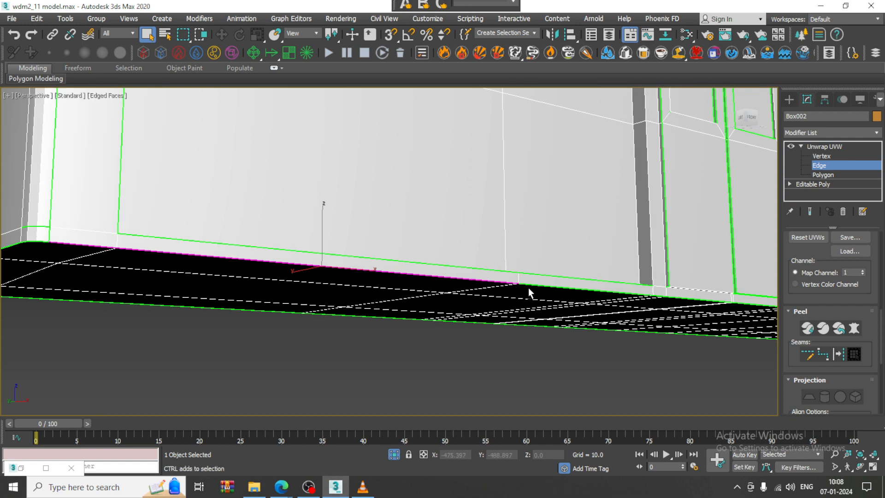
{"action": "left_click", "coordinate": [534, 285], "text": "ctrl"}
{"action": "middle_click_drag", "start_coordinate": [536, 285], "coordinate": [429, 298]}
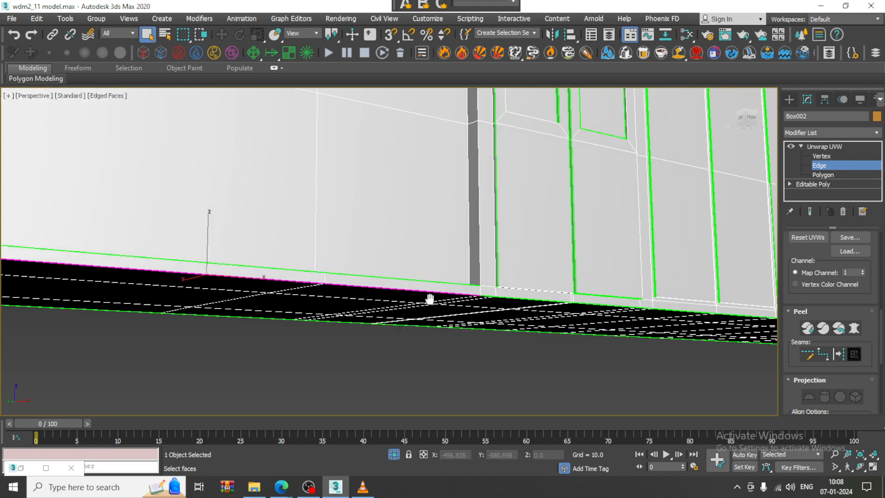
{"action": "left_click", "coordinate": [504, 299], "text": "ctrl"}
{"action": "double_click", "coordinate": [476, 296], "text": "ctrl"}
{"action": "scroll", "coordinate": [532, 306], "scroll_direction": "down", "scroll_amount": 6}
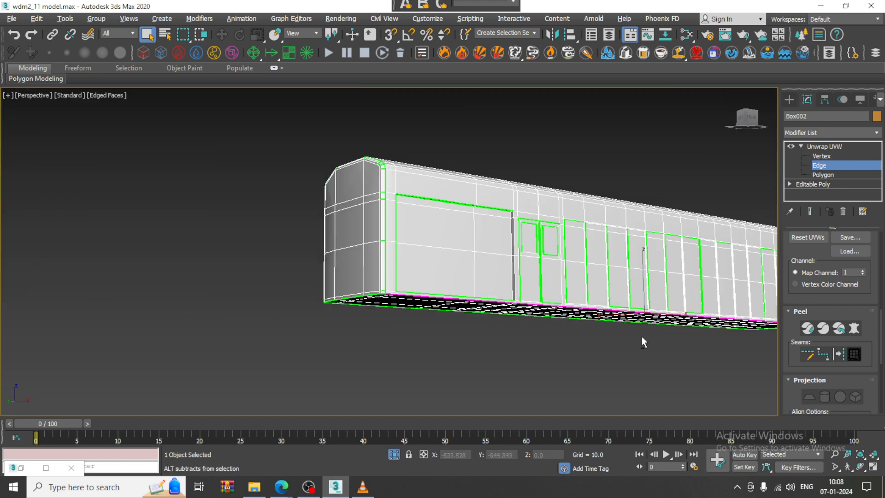
Examine the seams at the body's lower corner and the unfolded side and roof cluster in the UV editor
{"action": "middle_click_drag", "start_coordinate": [641, 336], "coordinate": [431, 286], "text": "alt"}
{"action": "middle_click_drag", "start_coordinate": [431, 286], "coordinate": [326, 256], "text": "alt"}
{"action": "scroll", "coordinate": [277, 249], "scroll_direction": "up", "scroll_amount": 5}
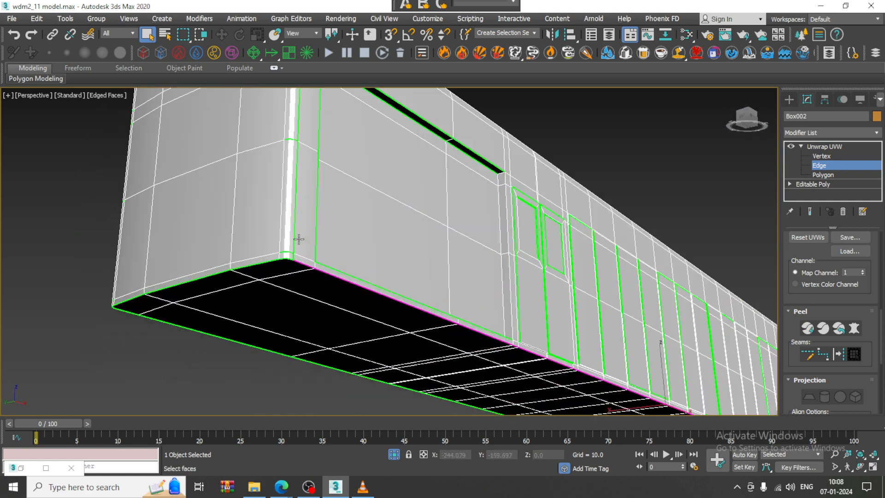
{"action": "scroll", "coordinate": [321, 267], "scroll_direction": "up", "scroll_amount": 3}
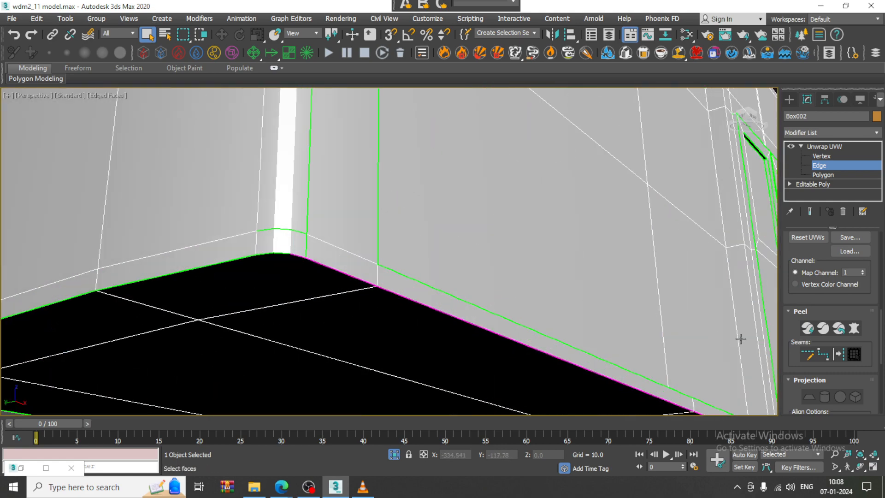
{"action": "left_click_drag", "start_coordinate": [805, 380], "coordinate": [810, 115]}
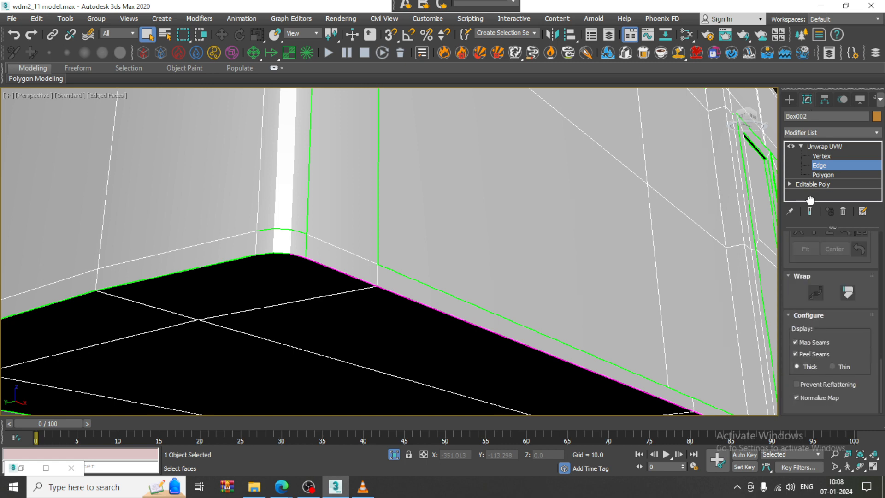
{"action": "left_click_drag", "start_coordinate": [810, 200], "coordinate": [822, 425]}
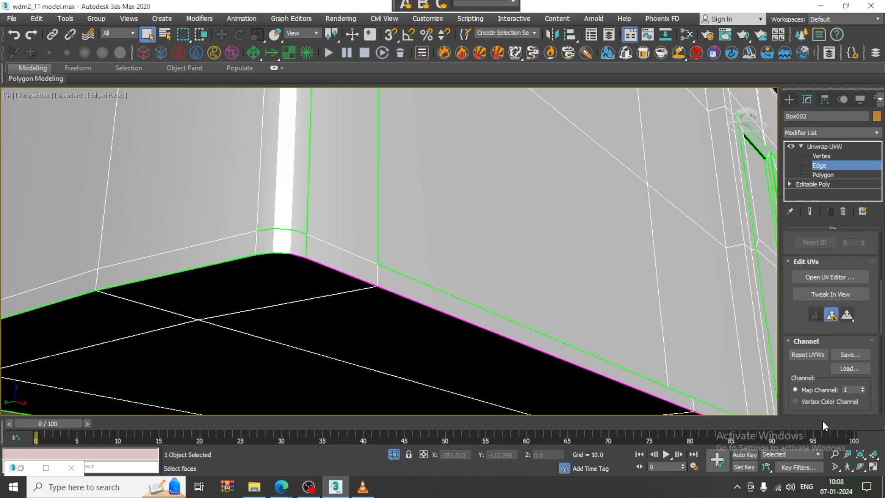
{"action": "left_click", "coordinate": [827, 276]}
{"action": "scroll", "coordinate": [389, 194], "scroll_direction": "down", "scroll_amount": 4}
{"action": "scroll", "coordinate": [415, 198], "scroll_direction": "down", "scroll_amount": 3}
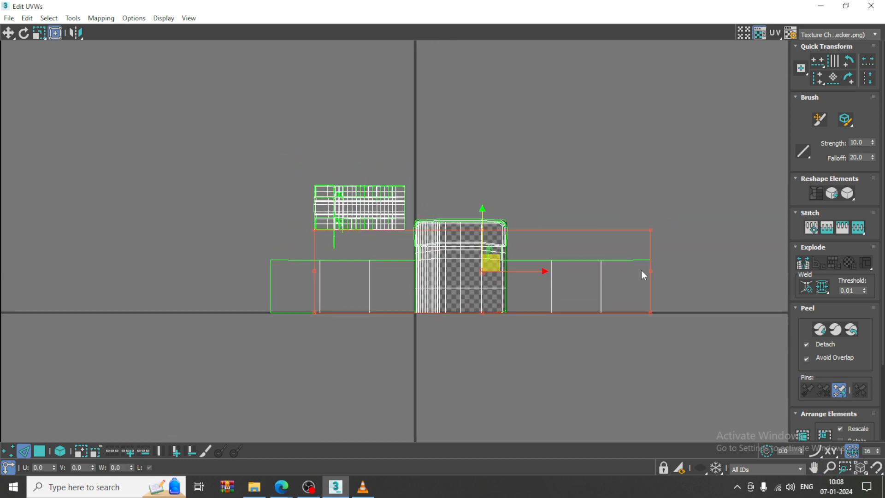
{"action": "scroll", "coordinate": [405, 231], "scroll_direction": "up", "scroll_amount": 6}
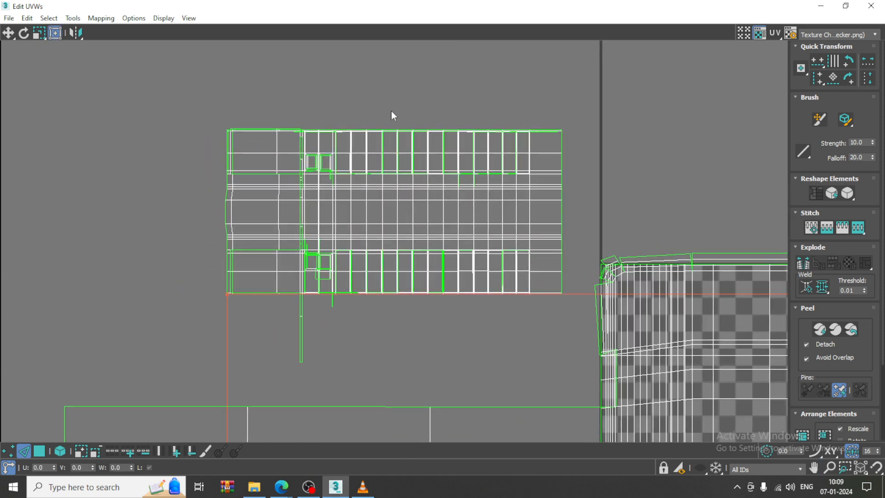
{"action": "scroll", "coordinate": [337, 183], "scroll_direction": "up", "scroll_amount": 8}
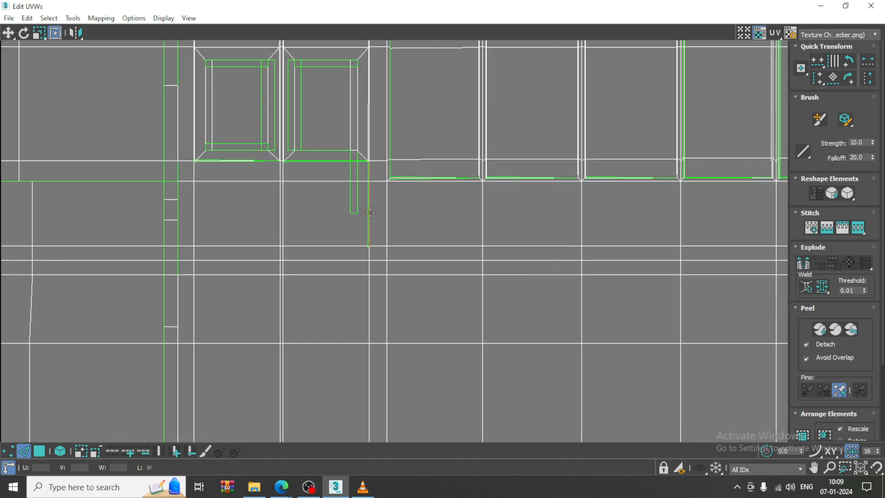
{"action": "scroll", "coordinate": [352, 161], "scroll_direction": "down", "scroll_amount": 8}
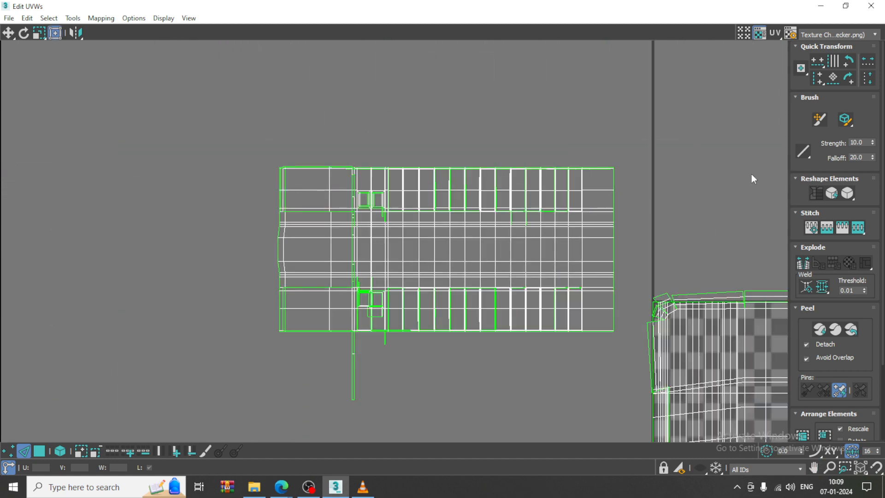
Delete the Unwrap UVW modifier from the locomotive body and apply a fresh Unwrap UVW modifier
{"action": "left_click", "coordinate": [827, 7]}
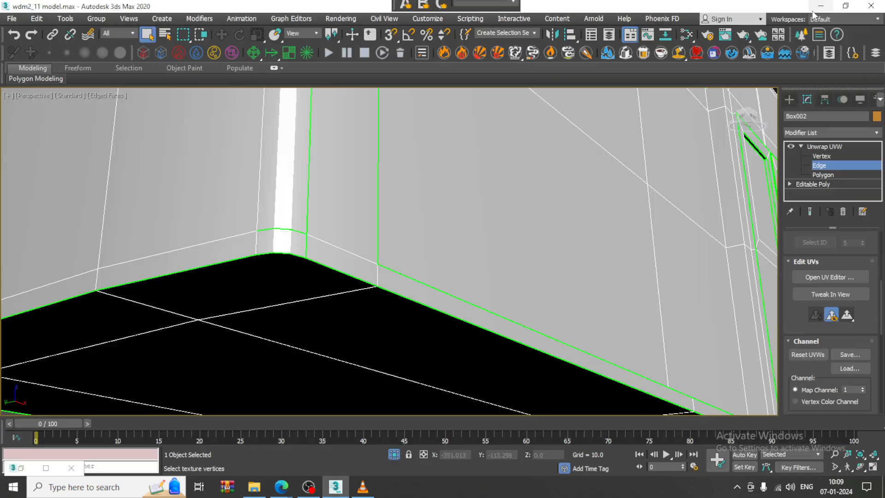
{"action": "middle_click_drag", "start_coordinate": [456, 150], "coordinate": [530, 214], "text": "alt"}
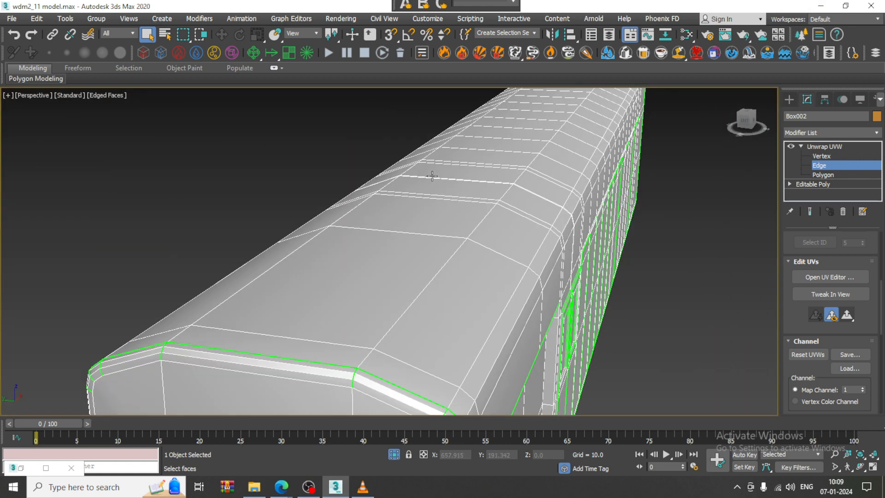
{"action": "scroll", "coordinate": [526, 214], "scroll_direction": "down", "scroll_amount": 6}
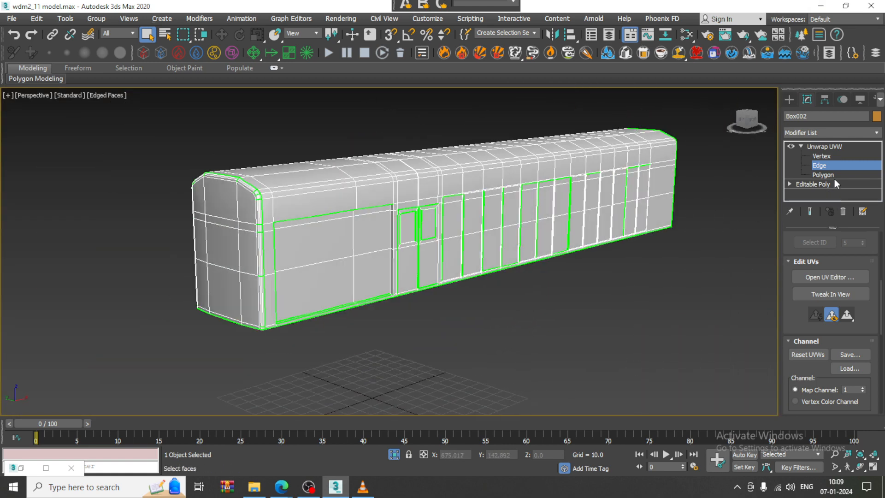
{"action": "left_click", "coordinate": [843, 211]}
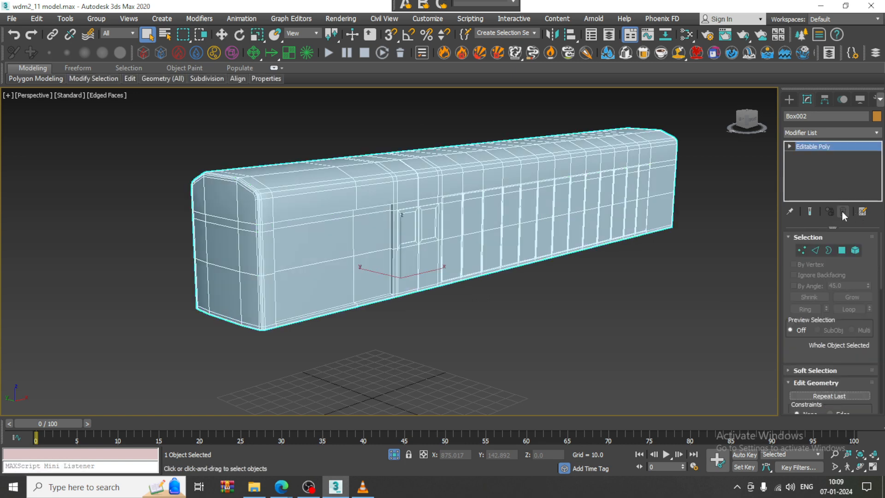
{"action": "left_click", "coordinate": [849, 132]}
{"action": "key", "text": "u"}
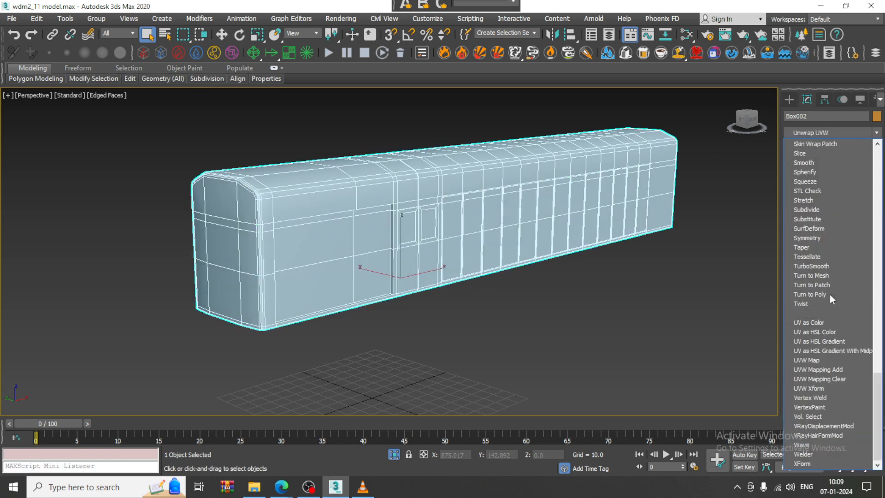
{"action": "left_click", "coordinate": [831, 316]}
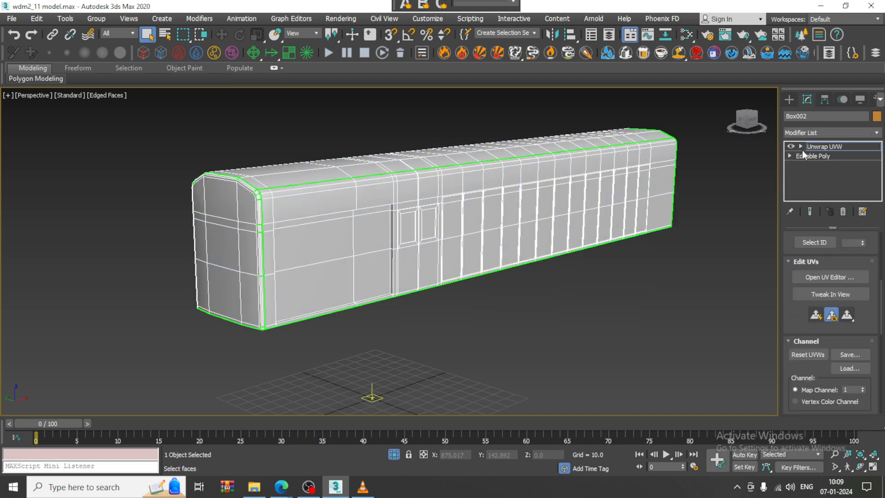
Switch Unwrap UVW to polygon selection, try a marquee along the body's side from the end view, and turn off Ignore Backfacing
{"action": "left_click", "coordinate": [800, 146]}
{"action": "middle_click_drag", "start_coordinate": [537, 189], "coordinate": [451, 204], "text": "alt"}
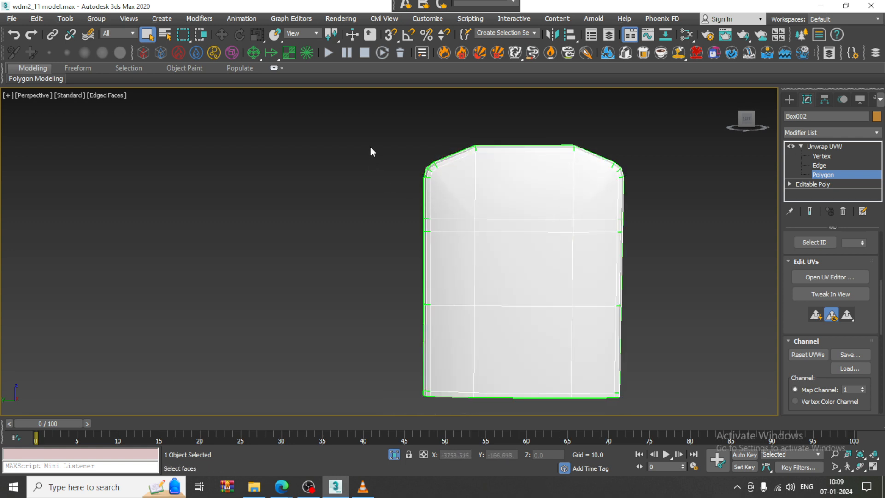
{"action": "left_click_drag", "start_coordinate": [434, 407], "coordinate": [463, 383]}
{"action": "middle_click_drag", "start_coordinate": [502, 323], "coordinate": [878, 348], "text": "alt"}
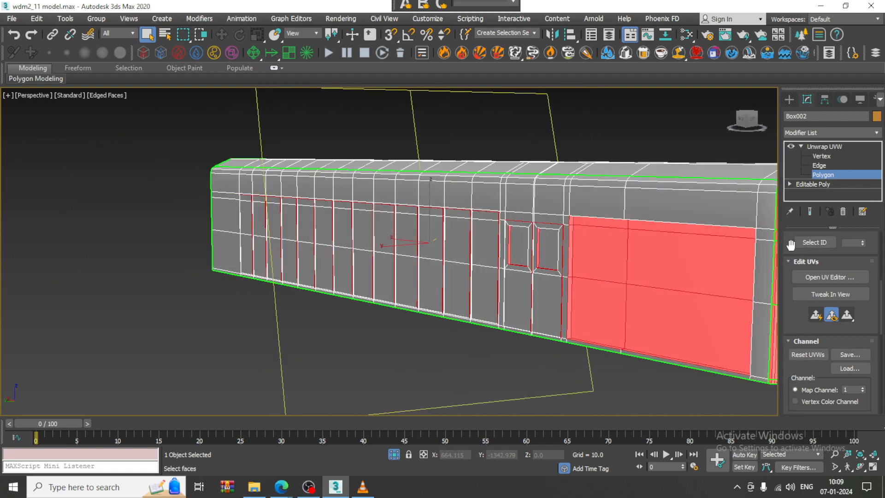
{"action": "left_click_drag", "start_coordinate": [790, 244], "coordinate": [777, 434]}
{"action": "left_click", "coordinate": [813, 314]}
{"action": "scroll", "coordinate": [565, 249], "scroll_direction": "down", "scroll_amount": 4}
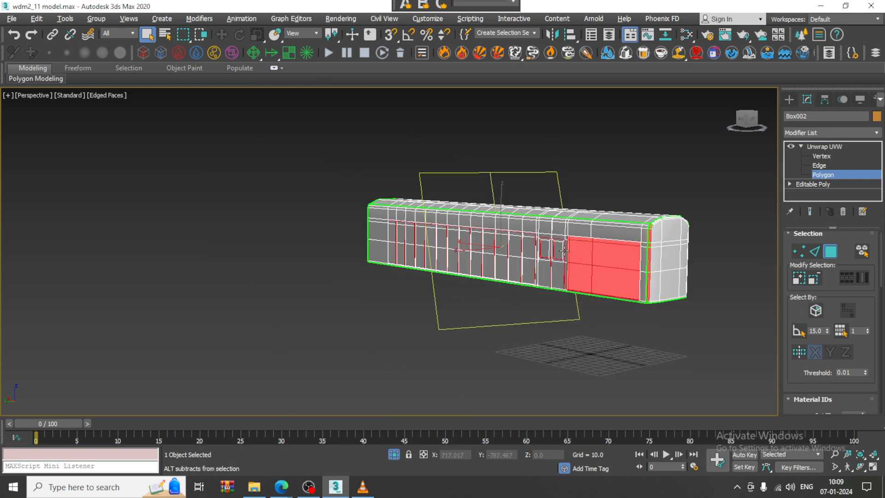
Reselect one long side of the body with a marquee in the Left view and subtract the polygons beyond that side
{"action": "middle_click_drag", "start_coordinate": [565, 250], "coordinate": [511, 247], "text": "alt"}
{"action": "key", "text": "alt+w"}
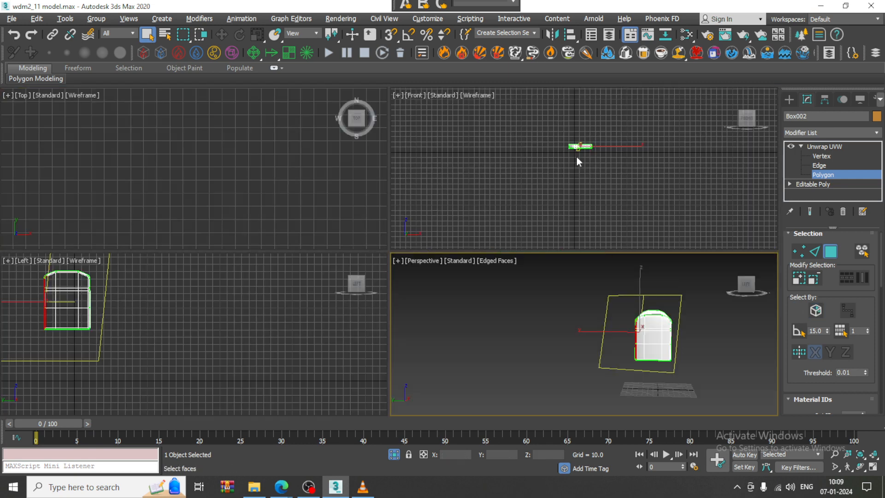
{"action": "key", "text": "alt+w"}
{"action": "scroll", "coordinate": [439, 306], "scroll_direction": "up", "scroll_amount": 2}
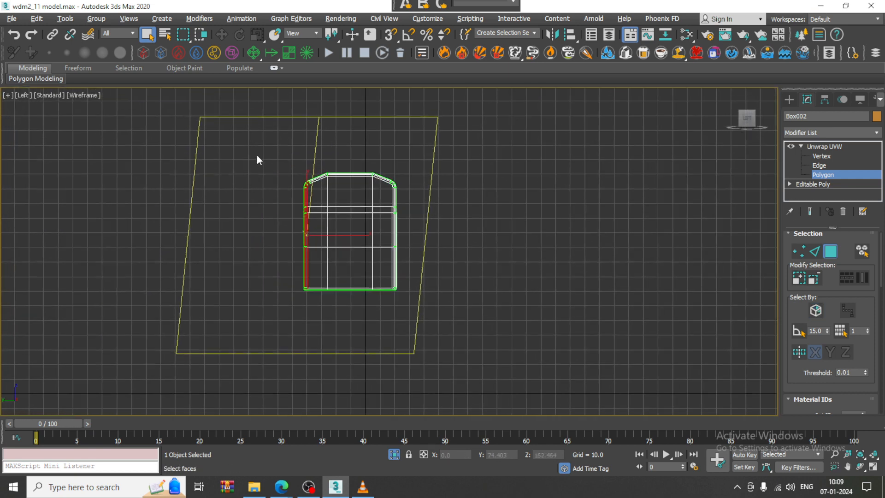
{"action": "left_click_drag", "start_coordinate": [313, 322], "coordinate": [313, 322]}
{"action": "scroll", "coordinate": [401, 184], "scroll_direction": "up", "scroll_amount": 2}
{"action": "middle_click_drag", "start_coordinate": [401, 184], "coordinate": [498, 226]}
{"action": "left_click_drag", "start_coordinate": [516, 125], "coordinate": [391, 434], "text": "alt"}
Deselect the narrow curved polygons beside the upper green seam along the first half of the selected side
{"action": "key", "text": "alt+w"}
{"action": "key", "text": "alt+w"}
{"action": "middle_click_drag", "start_coordinate": [574, 298], "coordinate": [465, 268], "text": "alt"}
{"action": "scroll", "coordinate": [403, 270], "scroll_direction": "up", "scroll_amount": 2}
{"action": "scroll", "coordinate": [399, 273], "scroll_direction": "up", "scroll_amount": 5}
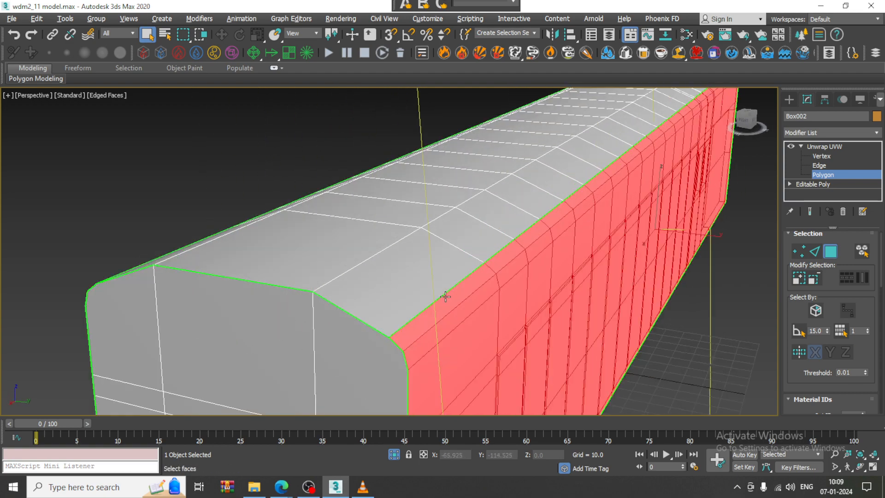
{"action": "left_click", "coordinate": [445, 296], "text": "alt"}
{"action": "left_click", "coordinate": [507, 251], "text": "alt"}
{"action": "left_click", "coordinate": [534, 229], "text": "alt"}
{"action": "left_click", "coordinate": [559, 210], "text": "alt"}
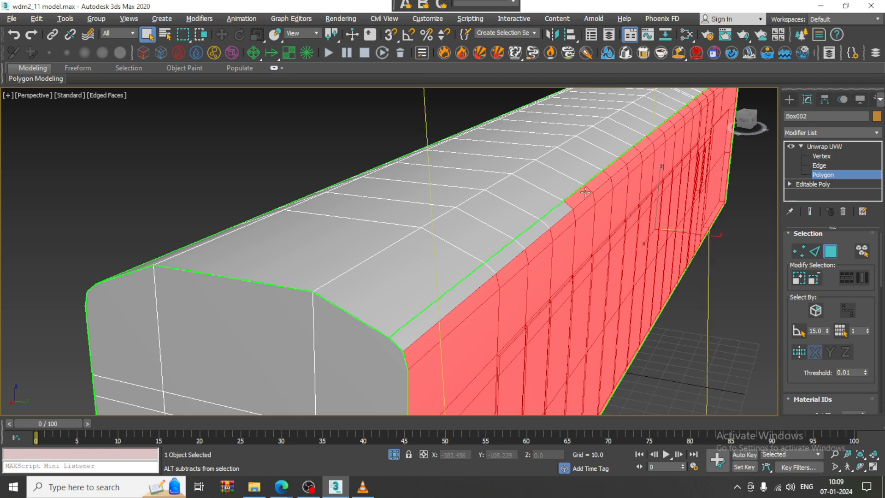
{"action": "left_click", "coordinate": [585, 192], "text": "alt"}
{"action": "scroll", "coordinate": [589, 205], "scroll_direction": "up", "scroll_amount": 3}
{"action": "left_click", "coordinate": [516, 236], "text": "alt"}
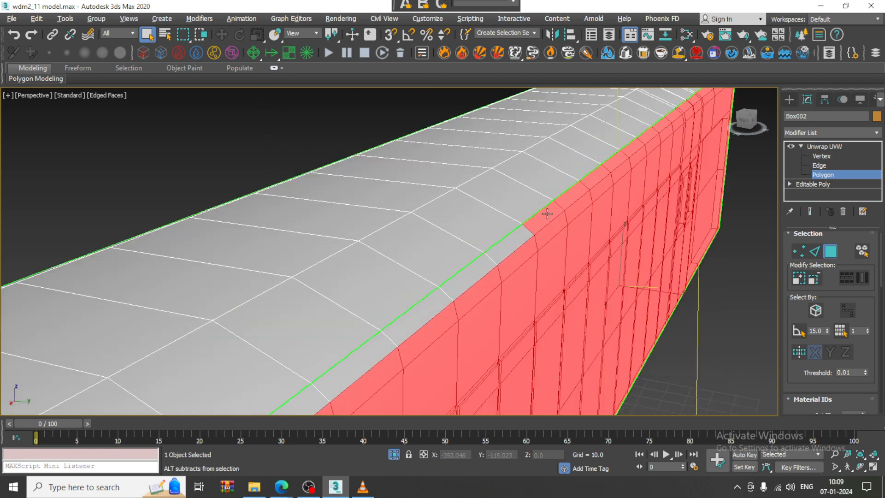
{"action": "left_click", "coordinate": [546, 213], "text": "alt"}
{"action": "left_click", "coordinate": [572, 193], "text": "alt"}
{"action": "left_click", "coordinate": [600, 176], "text": "alt"}
Deselect the remaining curved strip polygons beside the upper seam, continuing past the window section to the body's far end
{"action": "middle_click_drag", "start_coordinate": [602, 174], "coordinate": [499, 304]}
{"action": "scroll", "coordinate": [496, 304], "scroll_direction": "up", "scroll_amount": 2}
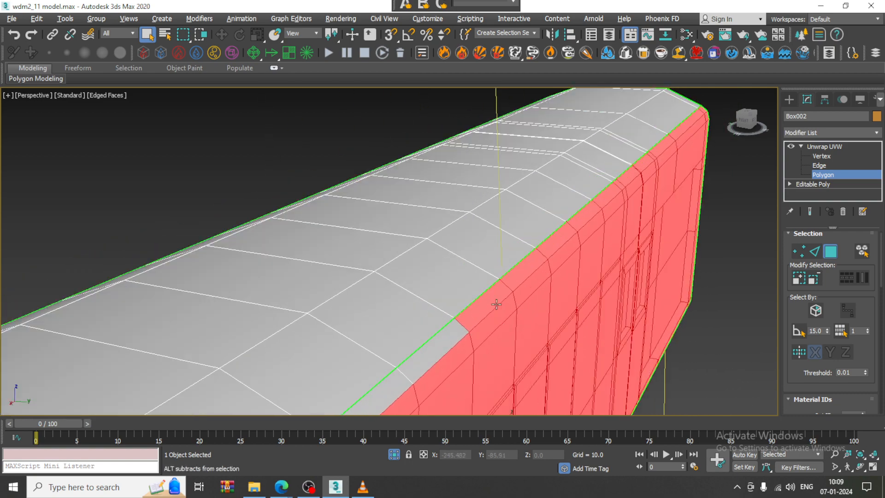
{"action": "left_click", "coordinate": [497, 304], "text": "alt"}
{"action": "left_click", "coordinate": [528, 265], "text": "alt"}
{"action": "left_click", "coordinate": [556, 239], "text": "alt"}
{"action": "left_click", "coordinate": [583, 216], "text": "alt"}
{"action": "left_click", "coordinate": [608, 195], "text": "alt"}
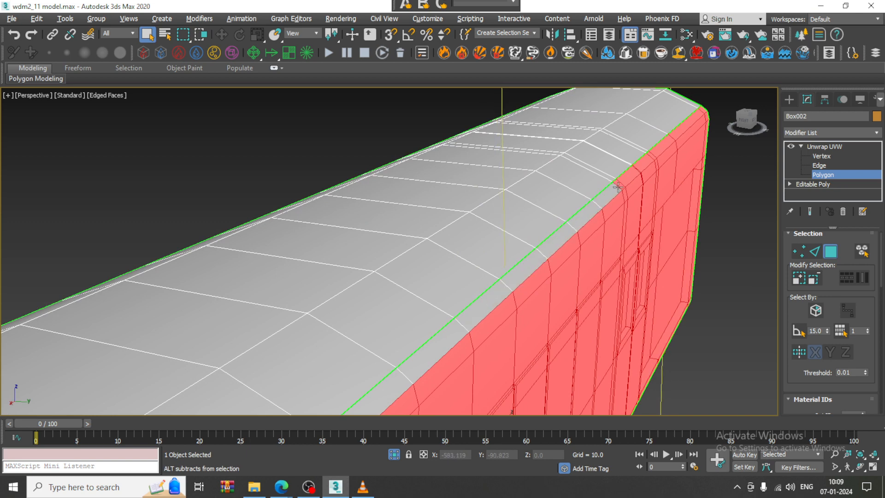
{"action": "left_click", "coordinate": [622, 181], "text": "alt"}
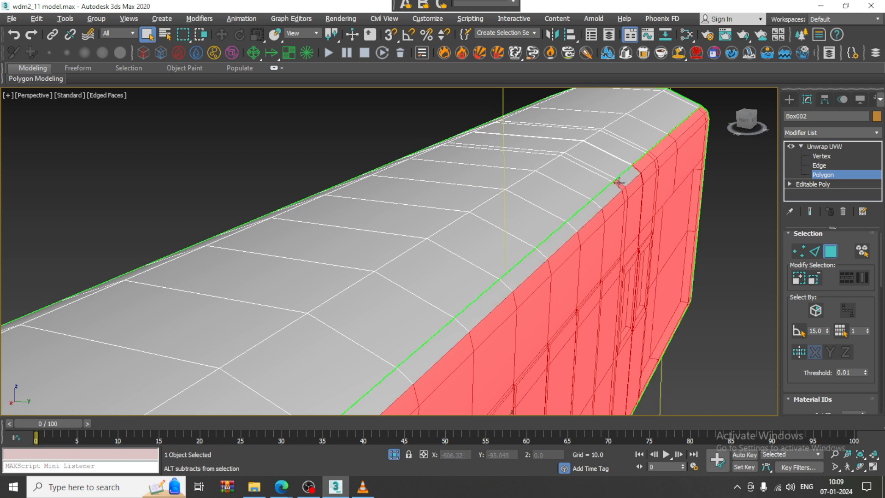
{"action": "scroll", "coordinate": [618, 182], "scroll_direction": "down", "scroll_amount": 2}
{"action": "scroll", "coordinate": [598, 241], "scroll_direction": "up", "scroll_amount": 6}
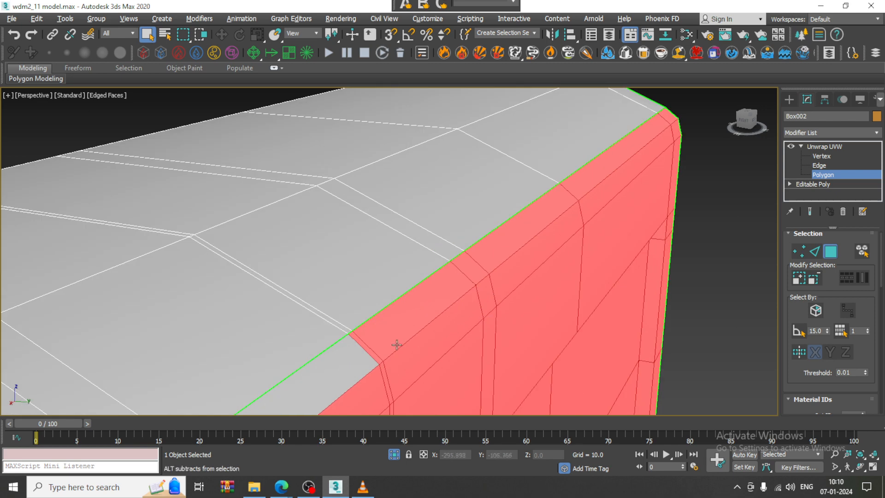
{"action": "left_click", "coordinate": [398, 317], "text": "alt"}
{"action": "left_click", "coordinate": [463, 259], "text": "alt"}
{"action": "left_click", "coordinate": [528, 237], "text": "alt"}
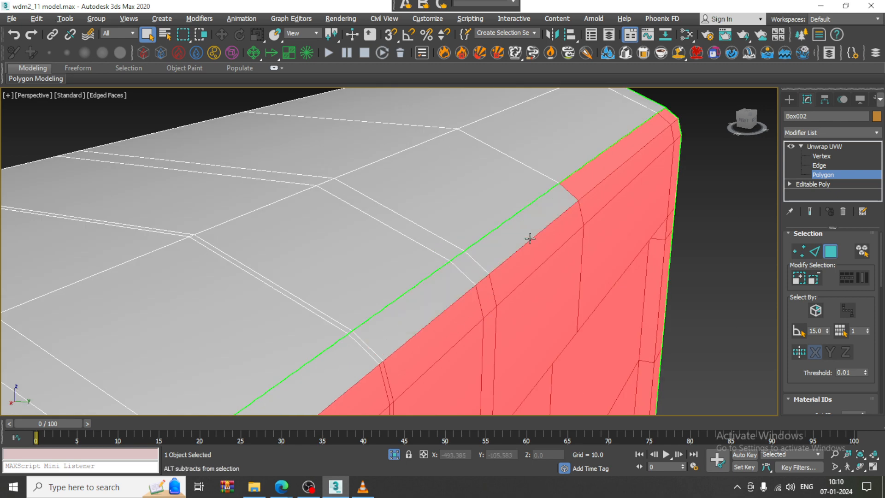
{"action": "left_click", "coordinate": [601, 163], "text": "alt"}
{"action": "scroll", "coordinate": [670, 115], "scroll_direction": "down", "scroll_amount": 6}
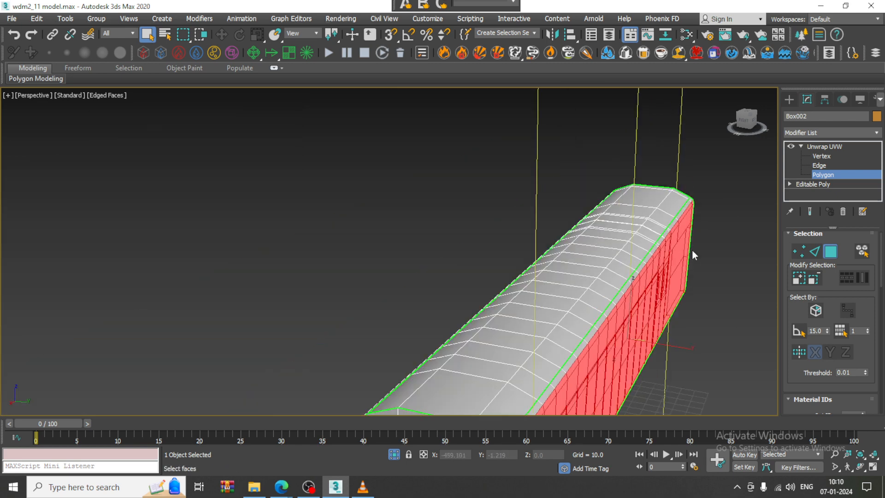
Deselect the rounded corner polygons between the side and the end face, from the roof down to the lower edge
{"action": "middle_click_drag", "start_coordinate": [691, 253], "coordinate": [562, 282], "text": "alt"}
{"action": "scroll", "coordinate": [563, 284], "scroll_direction": "up", "scroll_amount": 3}
{"action": "scroll", "coordinate": [556, 285], "scroll_direction": "up", "scroll_amount": 4}
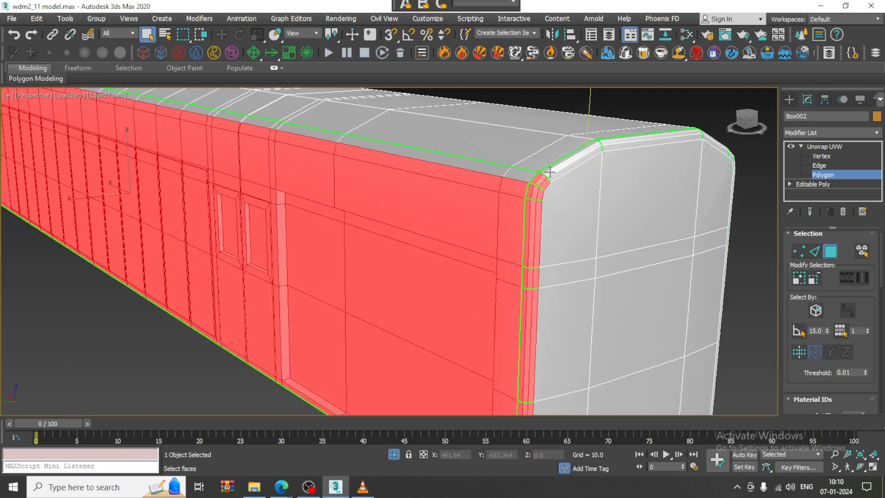
{"action": "scroll", "coordinate": [561, 185], "scroll_direction": "down", "scroll_amount": 5}
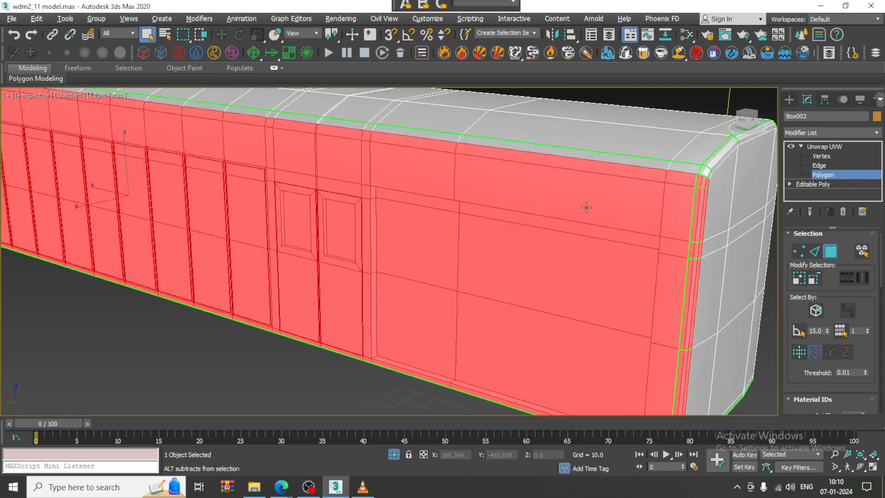
{"action": "middle_click_drag", "start_coordinate": [587, 205], "coordinate": [533, 217], "text": "alt"}
{"action": "scroll", "coordinate": [612, 158], "scroll_direction": "up", "scroll_amount": 6}
{"action": "scroll", "coordinate": [561, 183], "scroll_direction": "up", "scroll_amount": 2}
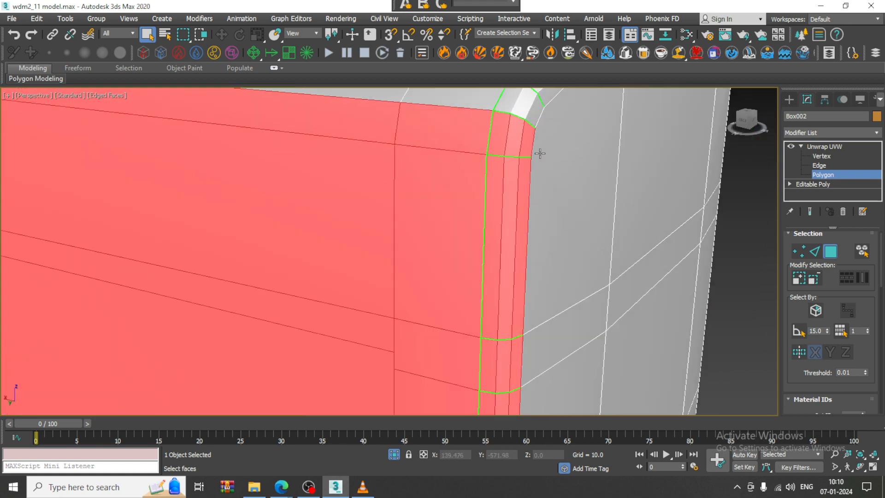
{"action": "left_click_drag", "start_coordinate": [519, 158], "coordinate": [520, 158], "text": "alt"}
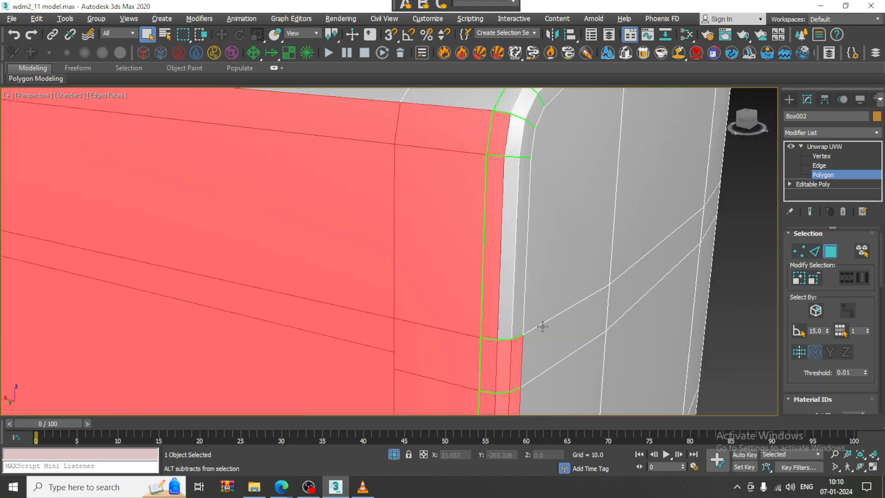
{"action": "left_click_drag", "start_coordinate": [510, 387], "coordinate": [509, 388], "text": "alt"}
{"action": "middle_click_drag", "start_coordinate": [530, 327], "coordinate": [562, 99]}
{"action": "left_click_drag", "start_coordinate": [571, 178], "coordinate": [531, 235], "text": "alt"}
{"action": "middle_click_drag", "start_coordinate": [540, 322], "coordinate": [574, 101]}
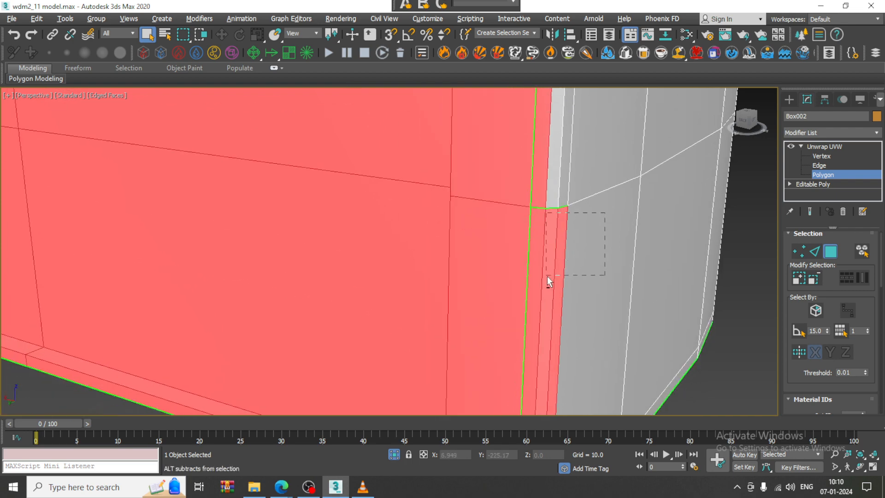
{"action": "left_click_drag", "start_coordinate": [546, 276], "coordinate": [547, 276], "text": "alt"}
{"action": "middle_click_drag", "start_coordinate": [559, 375], "coordinate": [580, 280]}
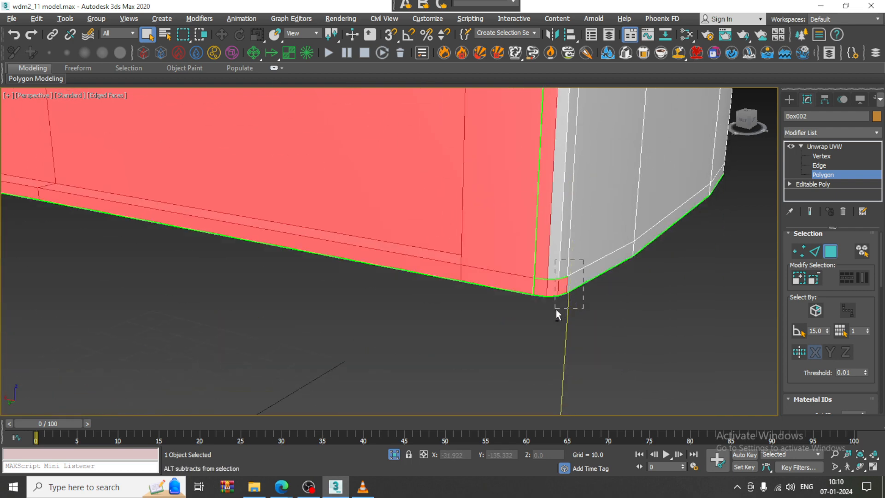
{"action": "left_click_drag", "start_coordinate": [556, 310], "coordinate": [554, 309], "text": "alt"}
Check the complete side selection and open the UV editor maximised
{"action": "scroll", "coordinate": [557, 290], "scroll_direction": "down", "scroll_amount": 4}
{"action": "middle_click_drag", "start_coordinate": [559, 239], "coordinate": [571, 377]}
{"action": "scroll", "coordinate": [571, 359], "scroll_direction": "down", "scroll_amount": 4}
{"action": "middle_click_drag", "start_coordinate": [549, 298], "coordinate": [498, 252], "text": "alt"}
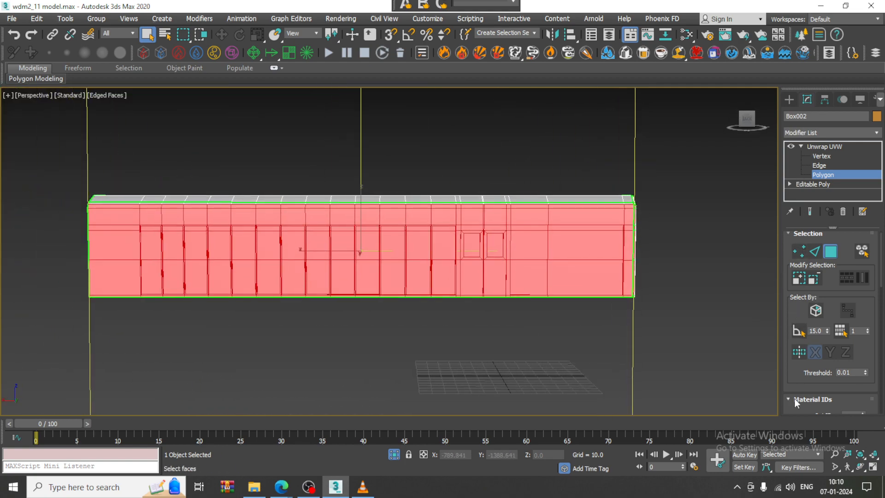
{"action": "left_click_drag", "start_coordinate": [789, 377], "coordinate": [800, 163]}
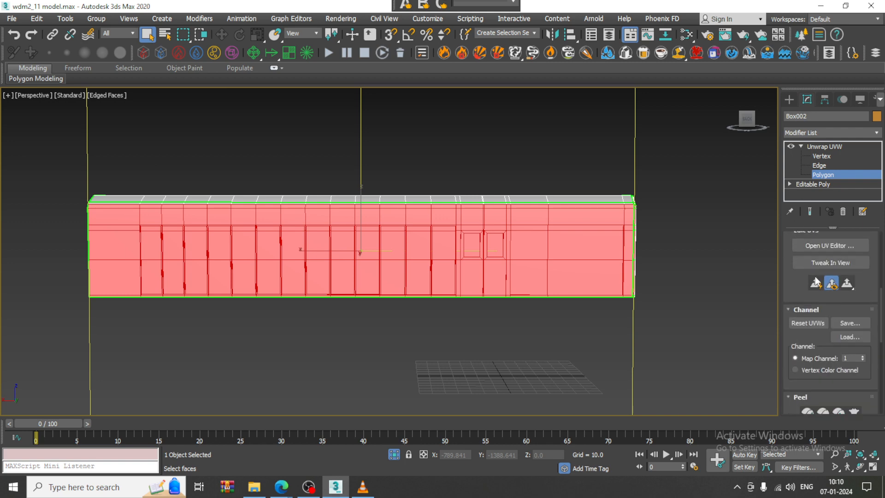
{"action": "left_click", "coordinate": [822, 250]}
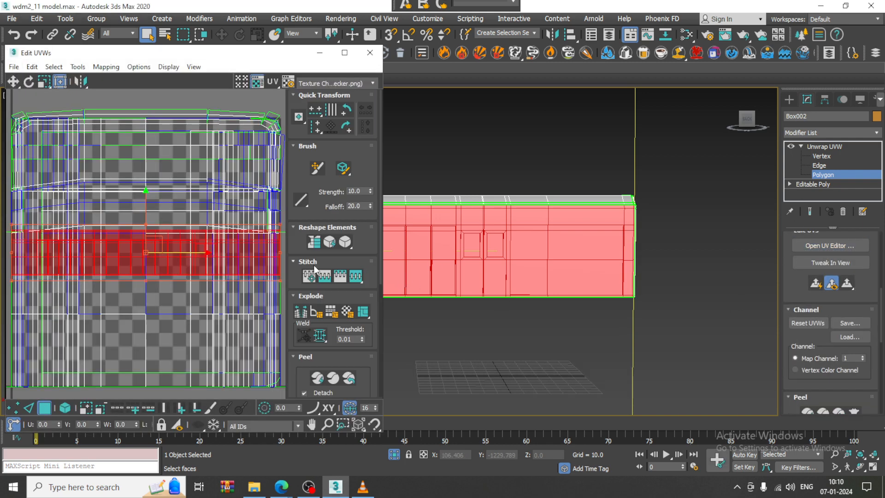
{"action": "left_click", "coordinate": [345, 53]}
{"action": "middle_click_drag", "start_coordinate": [500, 292], "coordinate": [602, 312]}
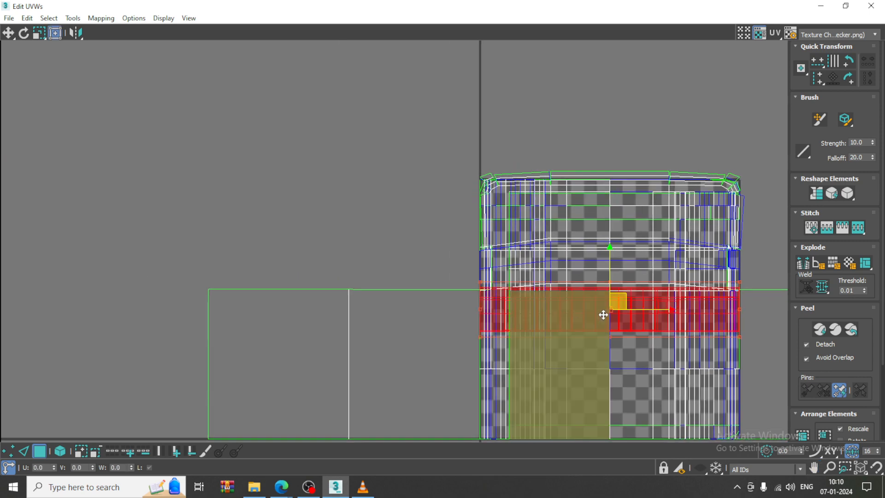
Try moving the side's UV polygons out of the layout and applying Unfold Mapping with Walk to closest face and Normalize Clusters
{"action": "left_click_drag", "start_coordinate": [633, 306], "coordinate": [282, 142]}
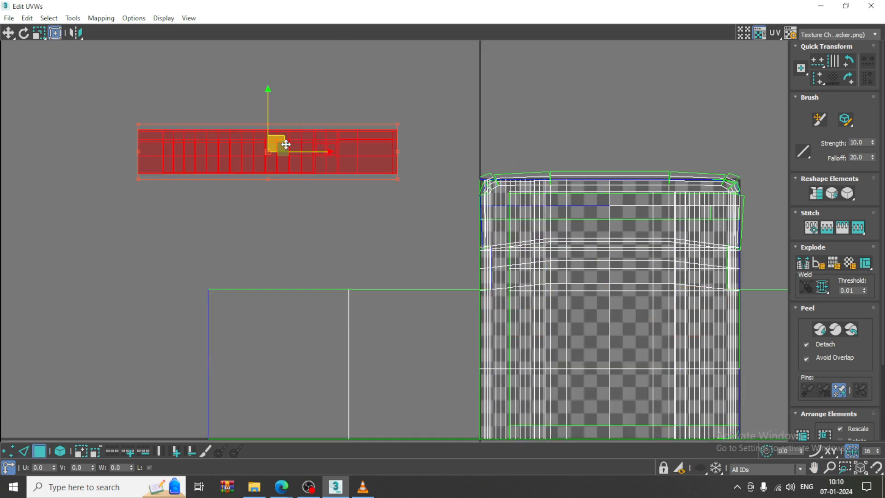
{"action": "key", "text": "z"}
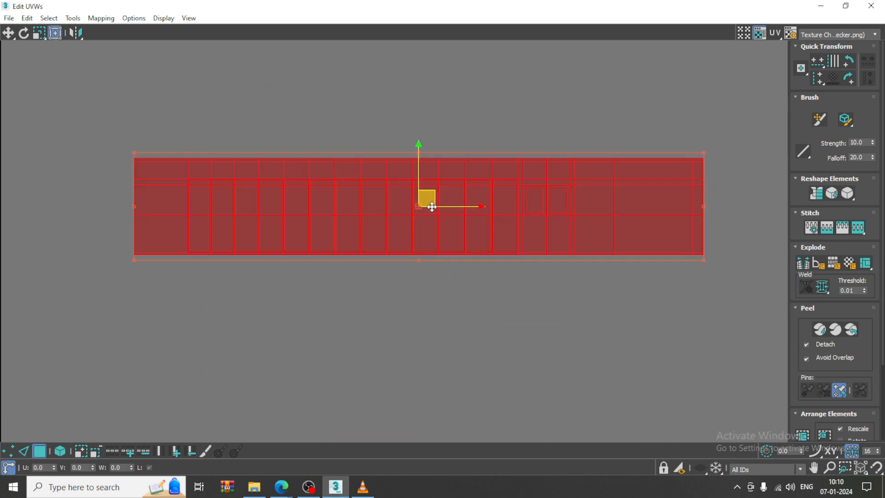
{"action": "left_click", "coordinate": [71, 19]}
{"action": "mouse_move", "coordinate": [101, 18]}
{"action": "left_click", "coordinate": [126, 58]}
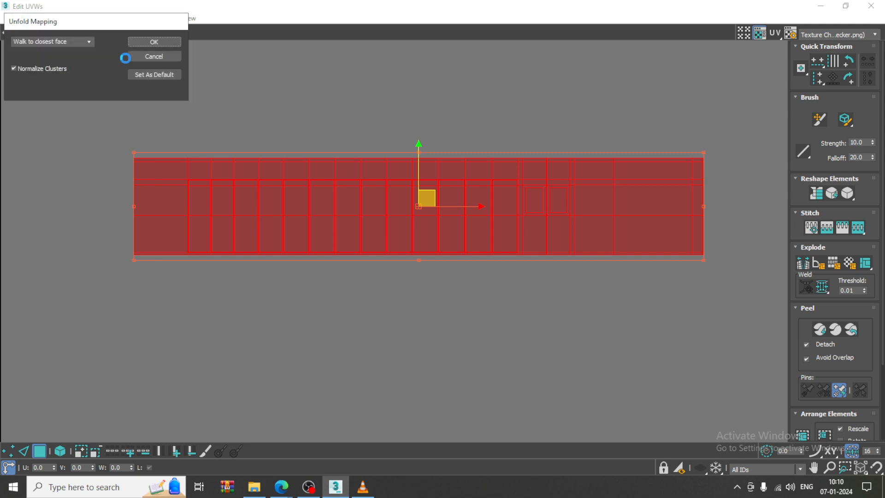
{"action": "left_click", "coordinate": [161, 40]}
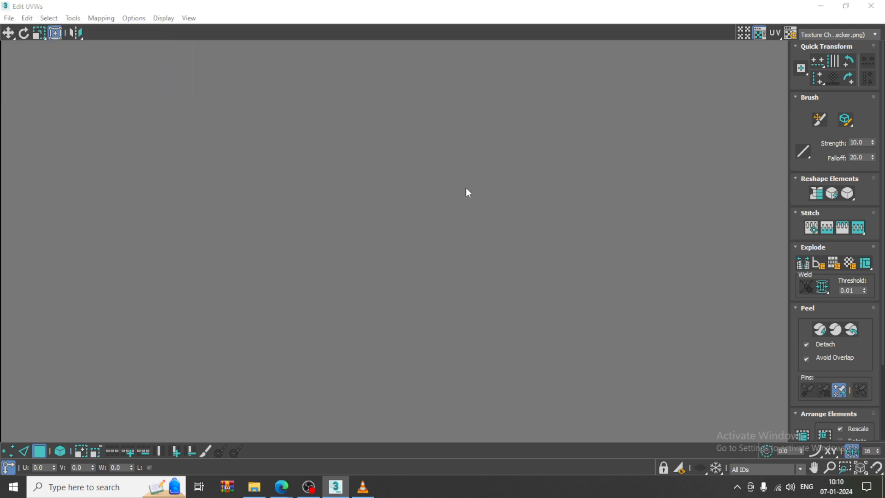
{"action": "scroll", "coordinate": [465, 187], "scroll_direction": "down", "scroll_amount": 5}
{"action": "middle_click_drag", "start_coordinate": [514, 223], "coordinate": [382, 209]}
{"action": "scroll", "coordinate": [382, 209], "scroll_direction": "up", "scroll_amount": 2}
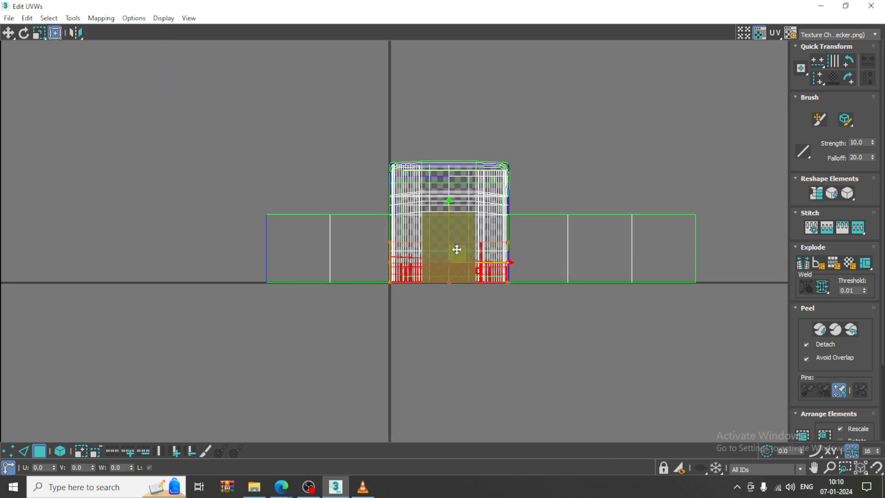
{"action": "left_click_drag", "start_coordinate": [457, 250], "coordinate": [227, 79]}
{"action": "scroll", "coordinate": [207, 79], "scroll_direction": "up", "scroll_amount": 3}
{"action": "middle_click_drag", "start_coordinate": [207, 79], "coordinate": [377, 153]}
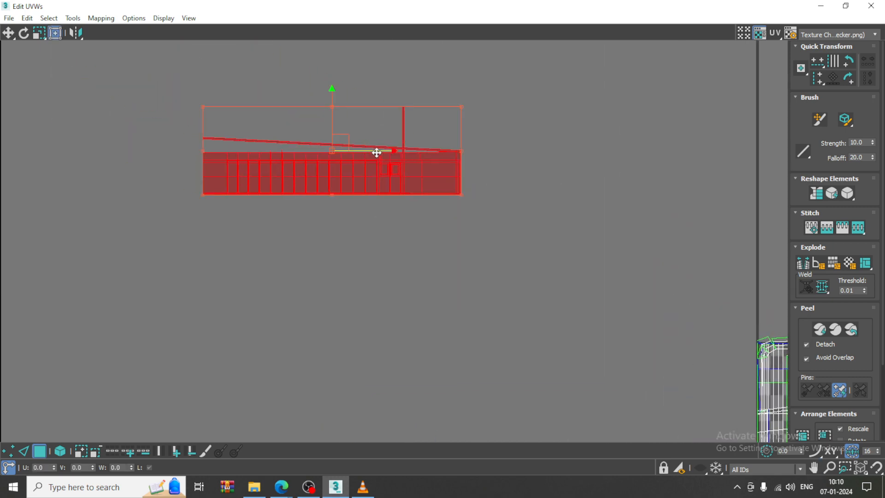
Undo the Unfold Mapping and the moves of the side's UV polygons
{"action": "key", "text": "ctrl+z"}
{"action": "key", "text": "ctrl+z"}
{"action": "key", "text": "ctrl+z"}
{"action": "scroll", "coordinate": [510, 170], "scroll_direction": "up", "scroll_amount": 1}
{"action": "middle_click_drag", "start_coordinate": [510, 170], "coordinate": [311, 165]}
{"action": "scroll", "coordinate": [311, 165], "scroll_direction": "down", "scroll_amount": 5}
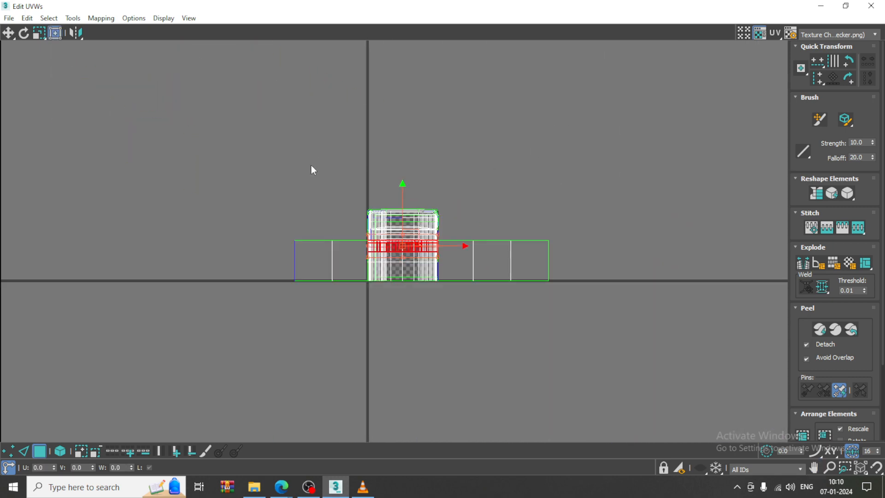
{"action": "scroll", "coordinate": [355, 209], "scroll_direction": "up", "scroll_amount": 3}
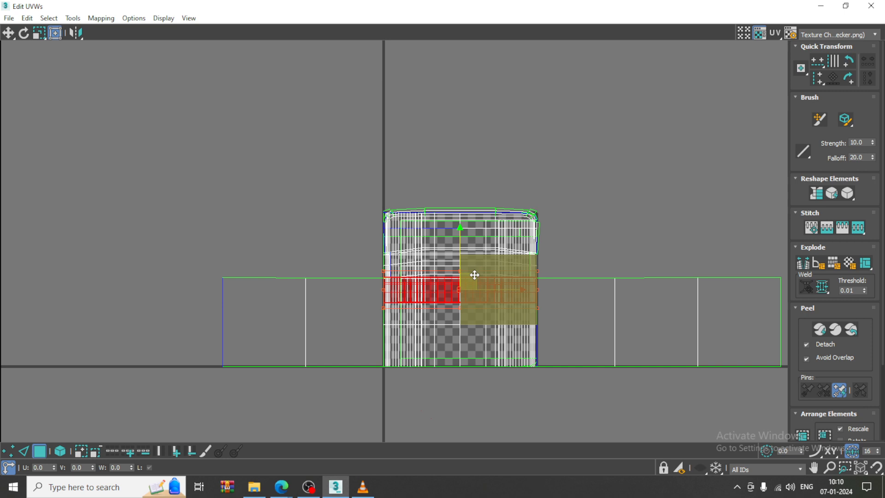
Move the side's UV polygons into empty space above and left of the overlapping layout, deselect them and inspect their panel and window details
{"action": "left_click_drag", "start_coordinate": [474, 275], "coordinate": [171, 91]}
{"action": "left_click", "coordinate": [156, 143]}
{"action": "middle_click_drag", "start_coordinate": [157, 142], "coordinate": [378, 236]}
{"action": "scroll", "coordinate": [378, 236], "scroll_direction": "up", "scroll_amount": 5}
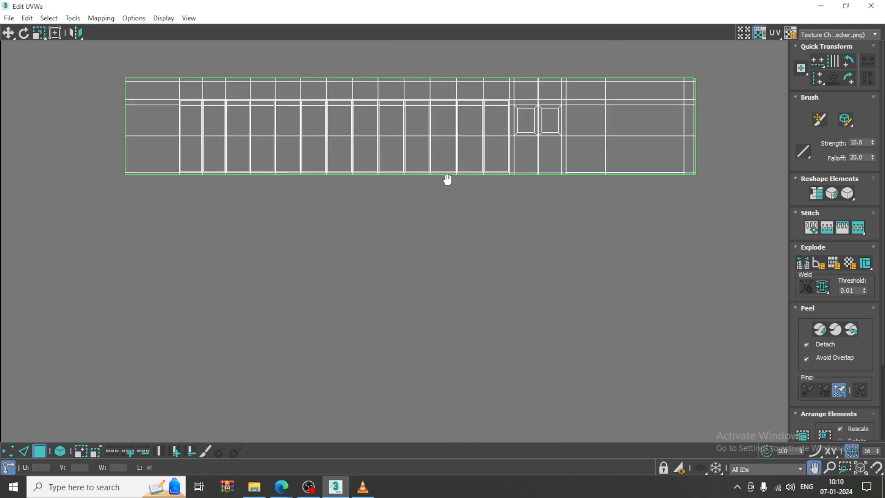
{"action": "middle_click_drag", "start_coordinate": [447, 180], "coordinate": [381, 278]}
{"action": "scroll", "coordinate": [381, 278], "scroll_direction": "up", "scroll_amount": 4}
{"action": "scroll", "coordinate": [395, 199], "scroll_direction": "up", "scroll_amount": 4}
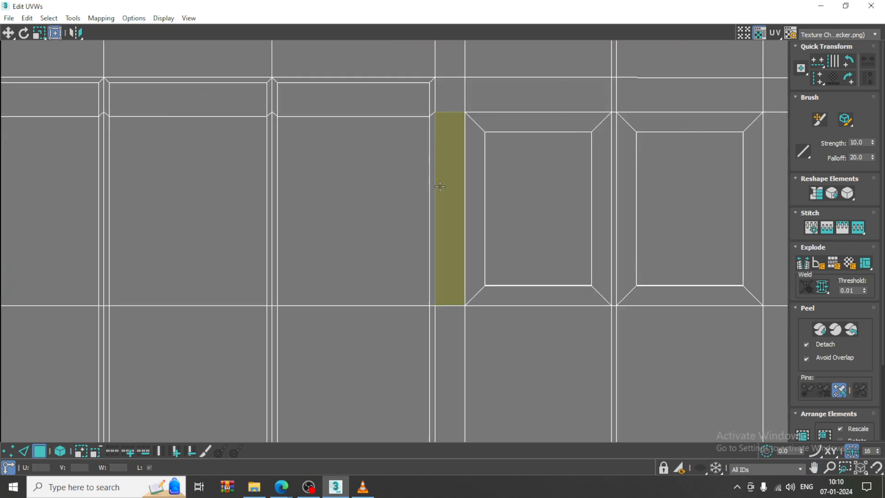
{"action": "left_click", "coordinate": [363, 161]}
{"action": "scroll", "coordinate": [348, 154], "scroll_direction": "down", "scroll_amount": 8}
{"action": "middle_click_drag", "start_coordinate": [353, 152], "coordinate": [854, 109]}
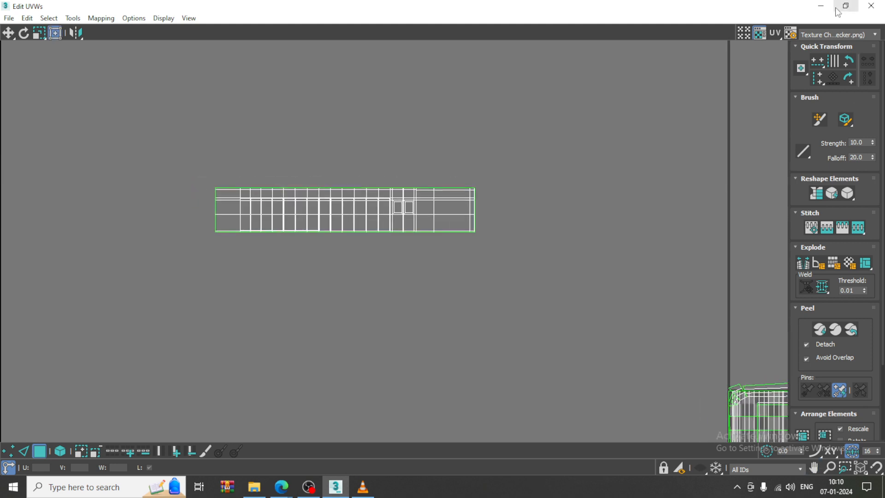
Show the checkered tile background in the UV editor, check the model, and select the moved side's UV polygons
{"action": "left_click", "coordinate": [745, 33]}
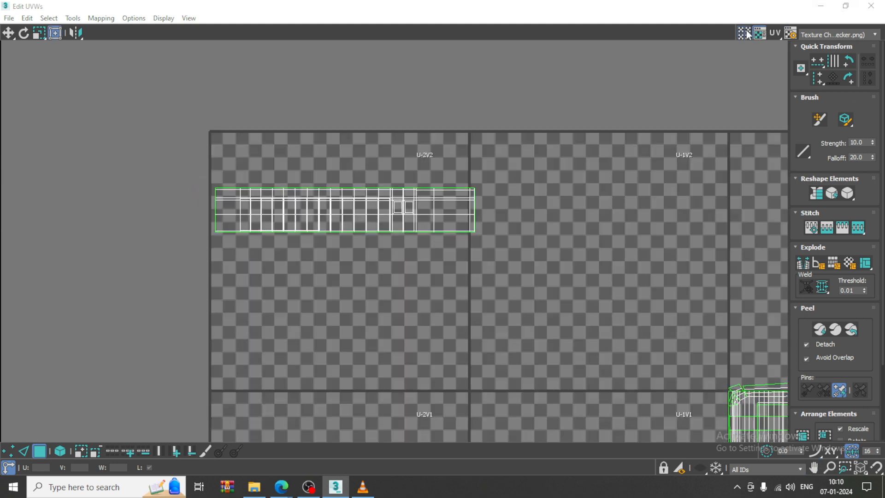
{"action": "left_click", "coordinate": [820, 6]}
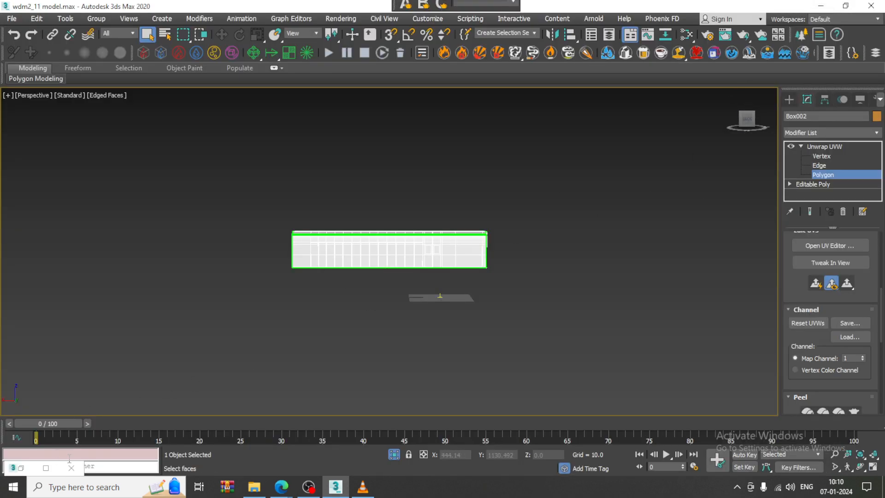
{"action": "middle_click_drag", "start_coordinate": [499, 277], "coordinate": [529, 237], "text": "alt"}
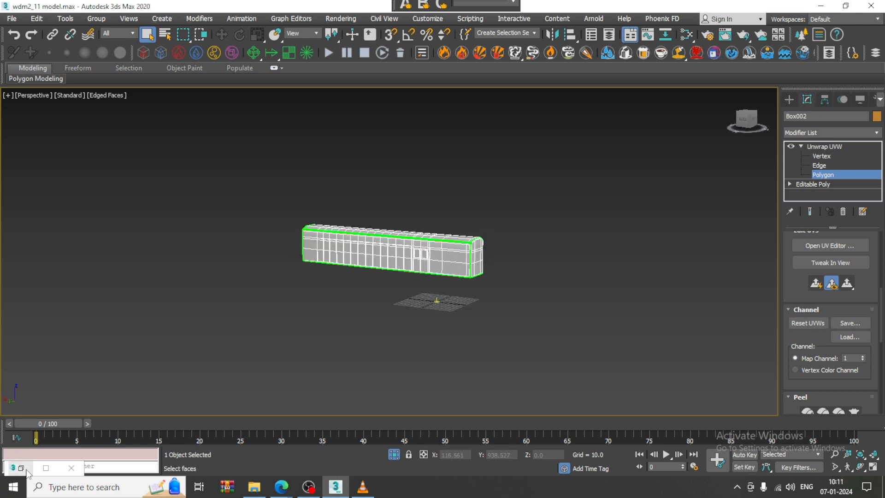
{"action": "left_click", "coordinate": [24, 469]}
{"action": "middle_click_drag", "start_coordinate": [166, 308], "coordinate": [215, 330]}
{"action": "left_click_drag", "start_coordinate": [222, 197], "coordinate": [598, 320]}
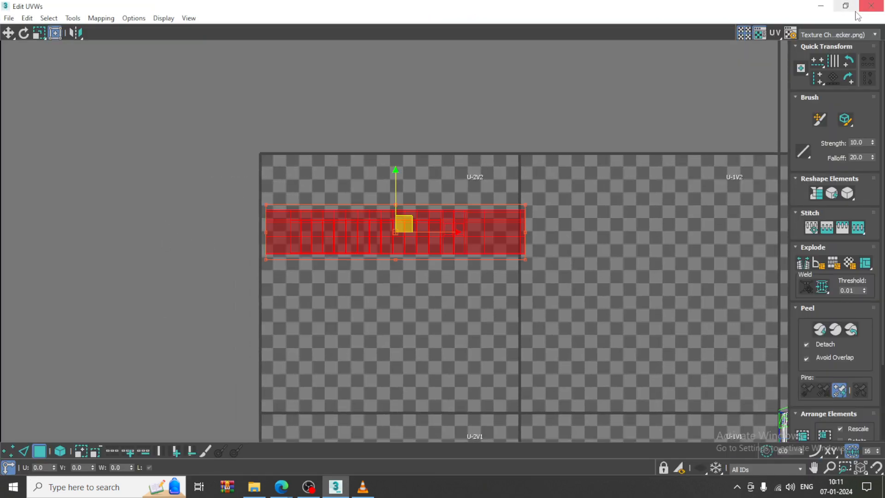
Minimise the UV editor, check the side selection on the locomotive body, and leave the Polygon level of Unwrap UVW
{"action": "left_click", "coordinate": [820, 6]}
{"action": "scroll", "coordinate": [558, 239], "scroll_direction": "up", "scroll_amount": 5}
{"action": "middle_click_drag", "start_coordinate": [416, 237], "coordinate": [506, 226]}
{"action": "scroll", "coordinate": [529, 225], "scroll_direction": "down", "scroll_amount": 6}
{"action": "left_click", "coordinate": [824, 146]}
{"action": "scroll", "coordinate": [591, 263], "scroll_direction": "up", "scroll_amount": 3}
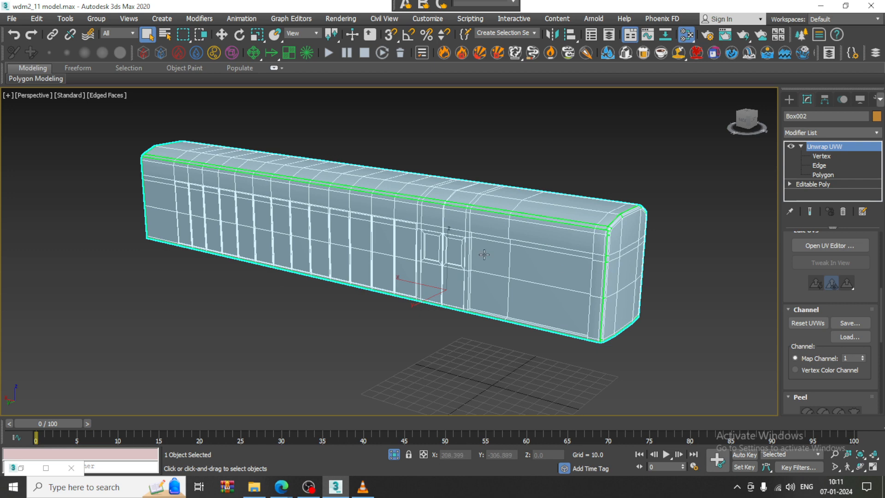
{"action": "scroll", "coordinate": [516, 257], "scroll_direction": "down", "scroll_amount": 4}
{"action": "scroll", "coordinate": [543, 256], "scroll_direction": "up", "scroll_amount": 2}
Create a Standard material with a Checker map in Diffuse, assign it to the body and display it shaded in the viewport
{"action": "key", "text": "m"}
{"action": "middle_click_drag", "start_coordinate": [494, 312], "coordinate": [496, 165]}
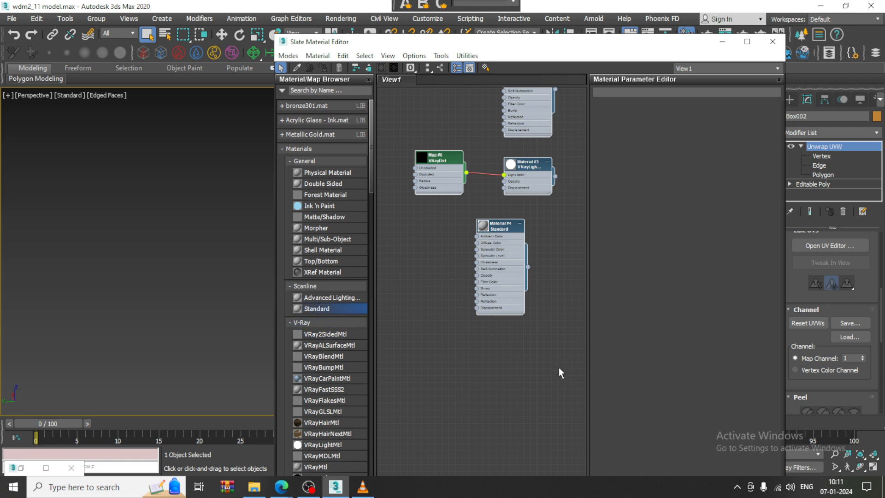
{"action": "left_click_drag", "start_coordinate": [521, 386], "coordinate": [521, 380]}
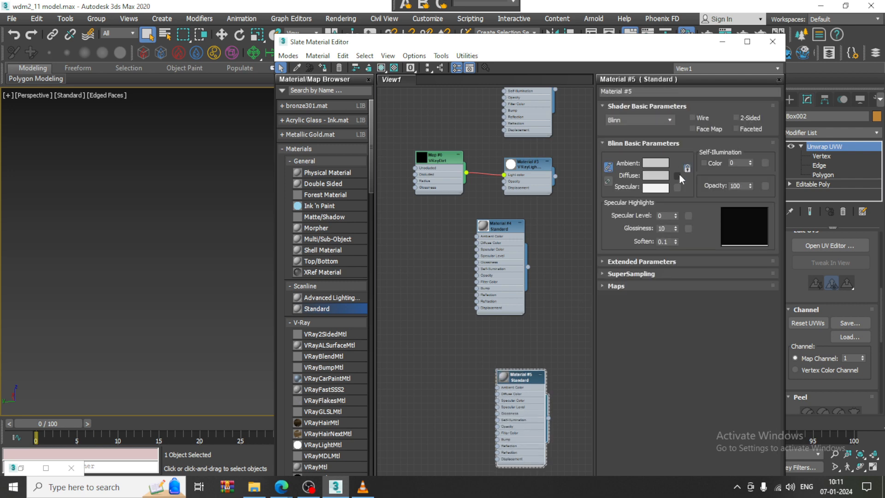
{"action": "left_click", "coordinate": [679, 176]}
{"action": "left_click", "coordinate": [463, 246]}
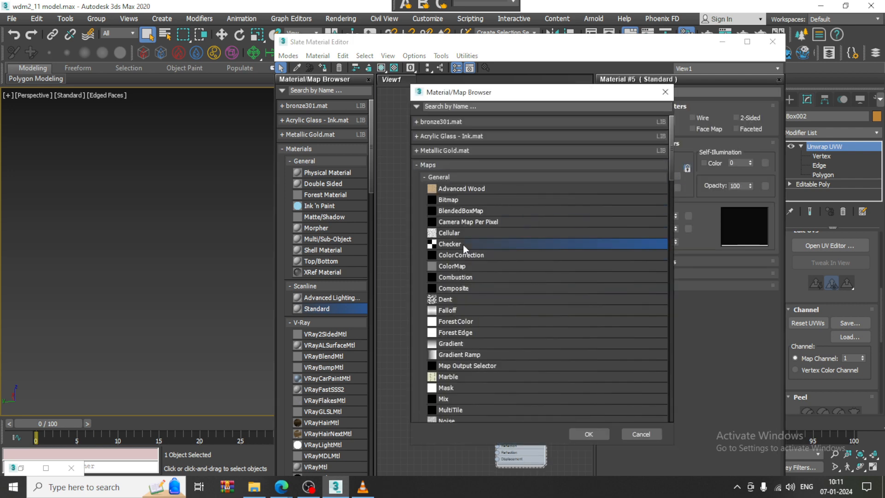
{"action": "double_click", "coordinate": [464, 247]}
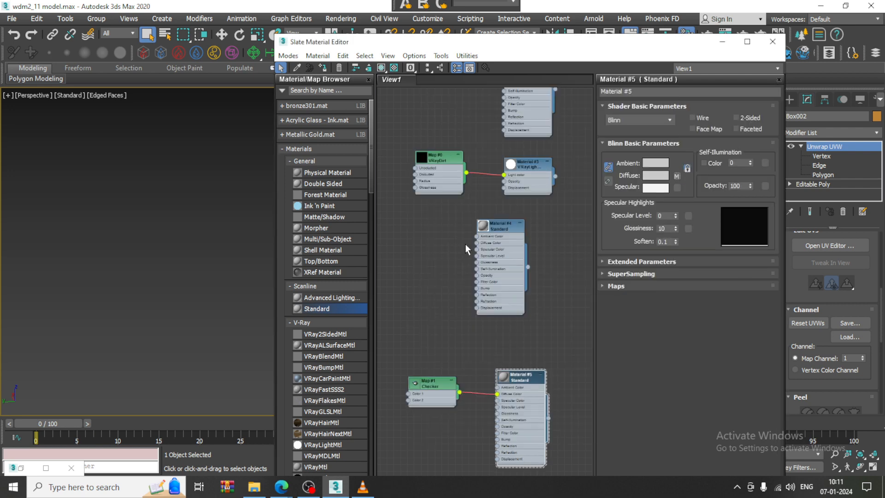
{"action": "left_click", "coordinate": [381, 68]}
{"action": "left_click", "coordinate": [722, 41]}
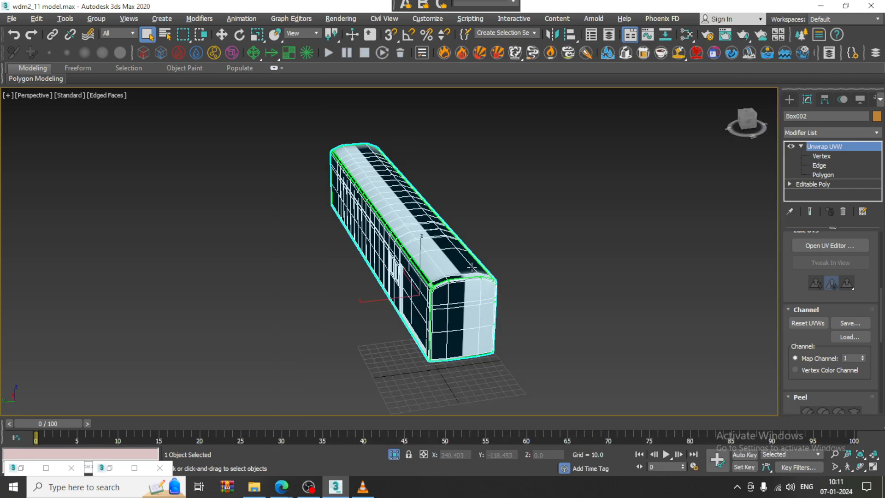
{"action": "middle_click_drag", "start_coordinate": [469, 267], "coordinate": [539, 259], "text": "alt"}
{"action": "scroll", "coordinate": [565, 269], "scroll_direction": "up", "scroll_amount": 6}
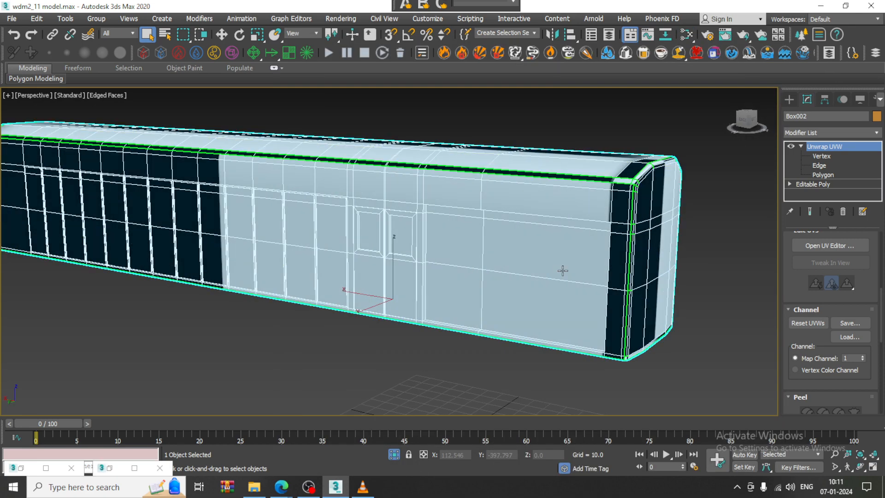
Set the Checker map's U and V tiling to 20 and inspect the pattern on the body with edged faces hidden
{"action": "key", "text": "m"}
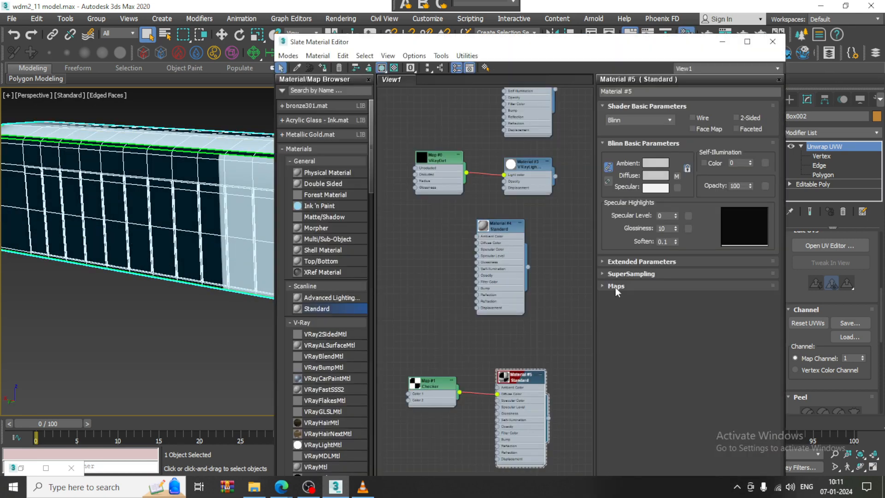
{"action": "left_click", "coordinate": [676, 176]}
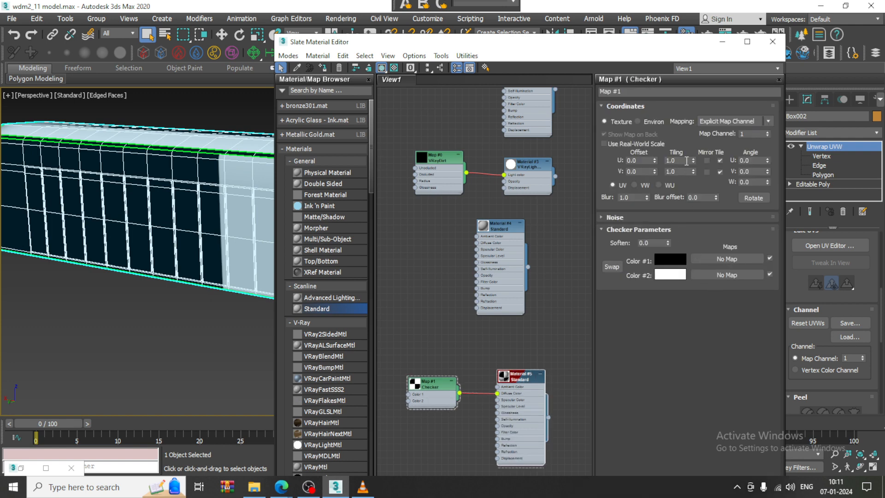
{"action": "key", "text": "Tab"}
{"action": "type", "text": "20"}
{"action": "key", "text": "Return"}
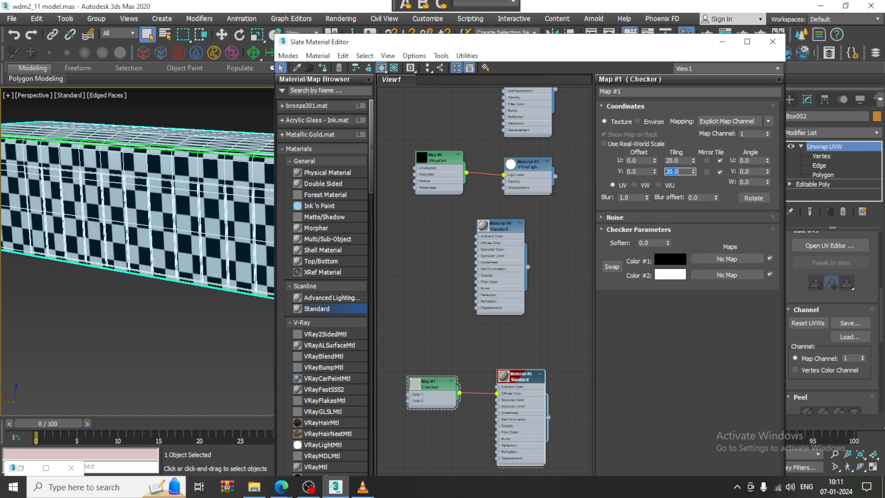
{"action": "left_click", "coordinate": [714, 42]}
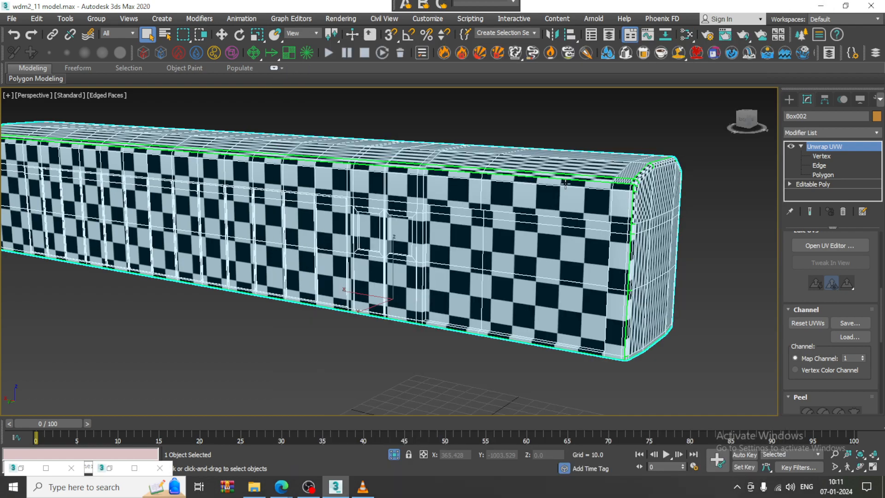
{"action": "left_click", "coordinate": [657, 143]}
{"action": "scroll", "coordinate": [645, 150], "scroll_direction": "down", "scroll_amount": 3}
{"action": "mouse_move", "coordinate": [618, 203]}
{"action": "middle_mouse_down", "text": "alt"}
{"action": "mouse_move", "coordinate": [602, 217]}
{"action": "mouse_move", "coordinate": [511, 226]}
{"action": "mouse_move", "coordinate": [553, 191]}
{"action": "mouse_move", "coordinate": [675, 229]}
{"action": "mouse_move", "coordinate": [527, 233]}
{"action": "middle_mouse_up", "text": "alt"}
{"action": "key", "text": "F4"}
{"action": "left_click", "coordinate": [529, 232]}
Assign the plain Standard material Material #4 to the locomotive body in place of the checker material
{"action": "key", "text": "m"}
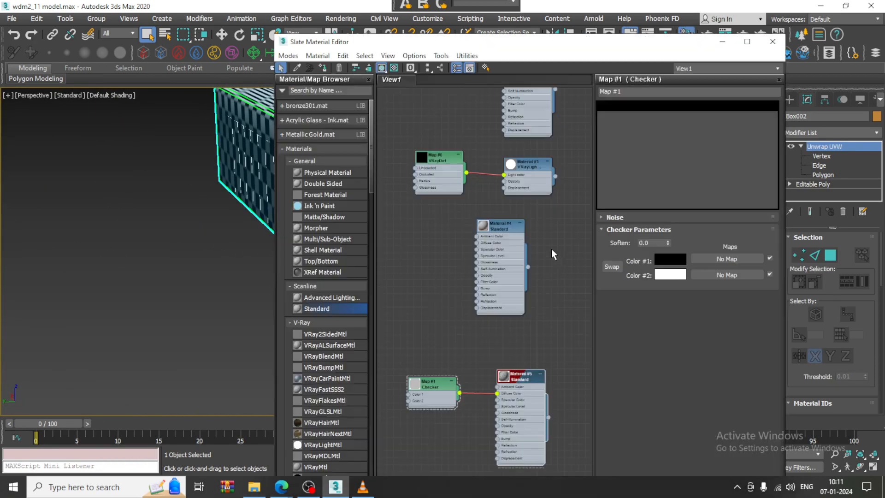
{"action": "middle_click_drag", "start_coordinate": [538, 190], "coordinate": [512, 274]}
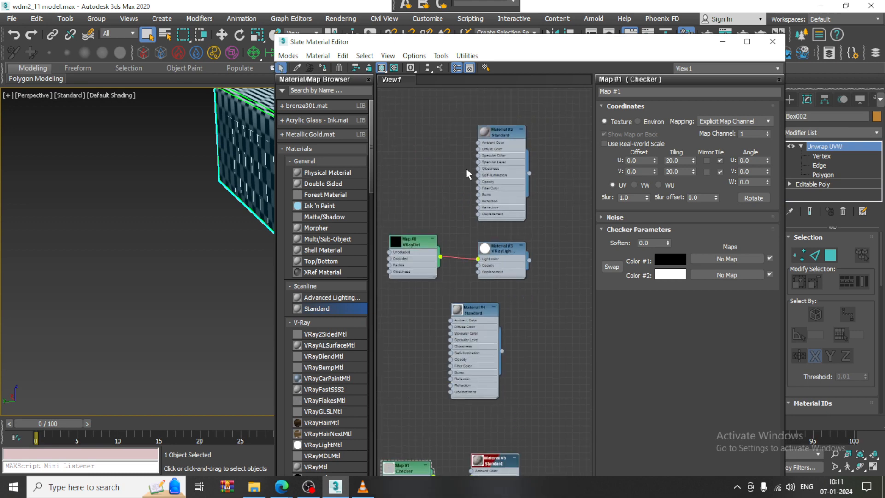
{"action": "left_click", "coordinate": [467, 310]}
{"action": "left_click", "coordinate": [322, 68]}
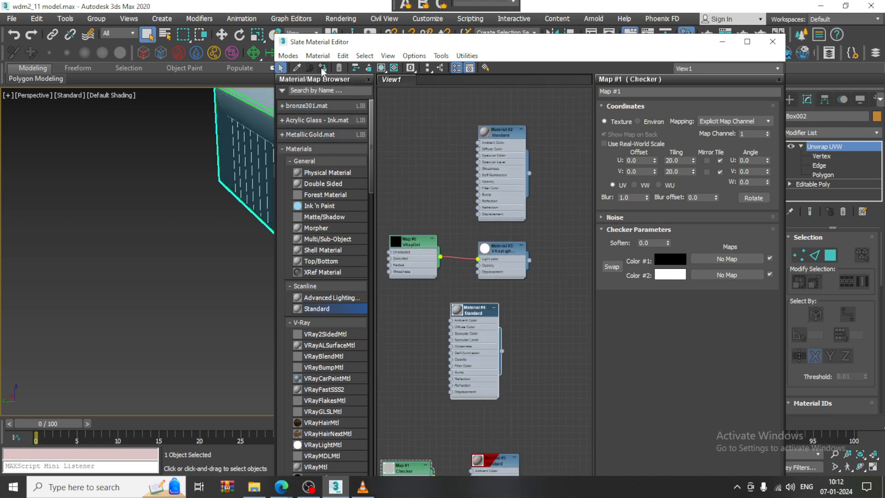
{"action": "left_click", "coordinate": [719, 42]}
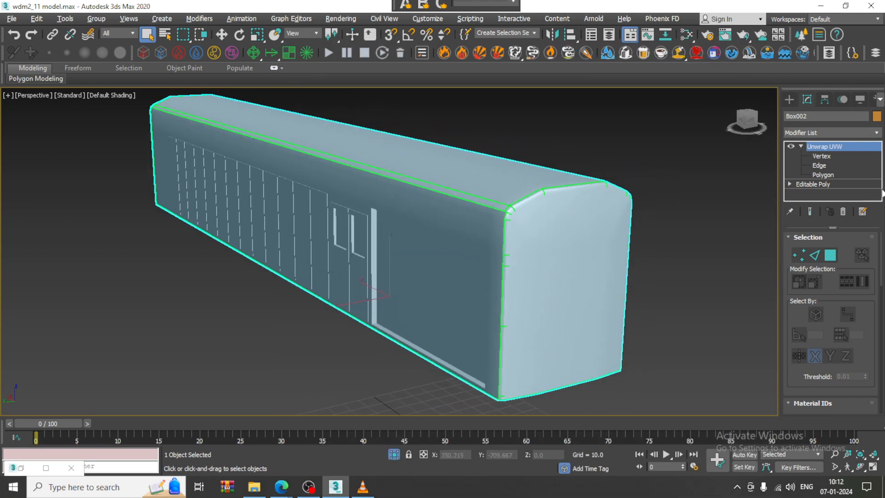
Return to the Polygon level with edged faces shown, enable Ignore Backfacing, and select the polygons of the body's other long side
{"action": "left_click", "coordinate": [823, 175]}
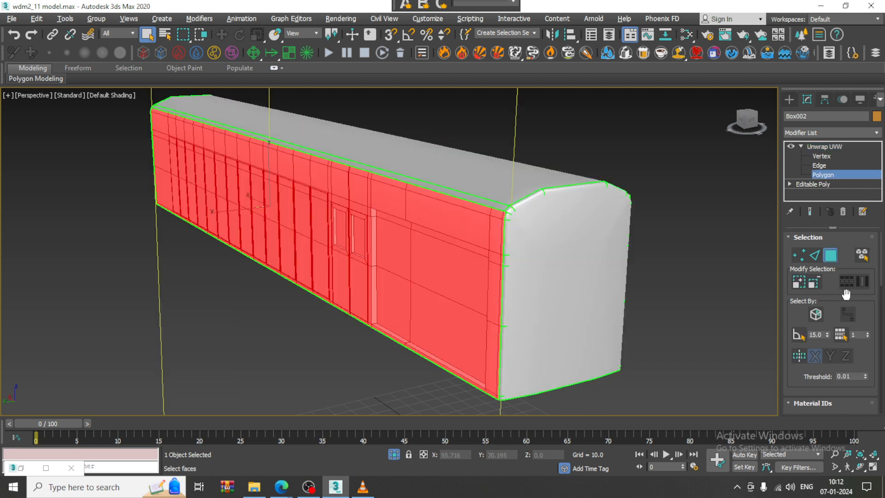
{"action": "scroll", "coordinate": [488, 344], "scroll_direction": "down", "scroll_amount": 4}
{"action": "mouse_move", "coordinate": [468, 325]}
{"action": "middle_mouse_down", "text": "alt"}
{"action": "mouse_move", "coordinate": [397, 297]}
{"action": "mouse_move", "coordinate": [401, 288]}
{"action": "mouse_move", "coordinate": [368, 292]}
{"action": "mouse_move", "coordinate": [434, 263]}
{"action": "mouse_move", "coordinate": [385, 264]}
{"action": "middle_mouse_up", "text": "alt"}
{"action": "key", "text": "F4"}
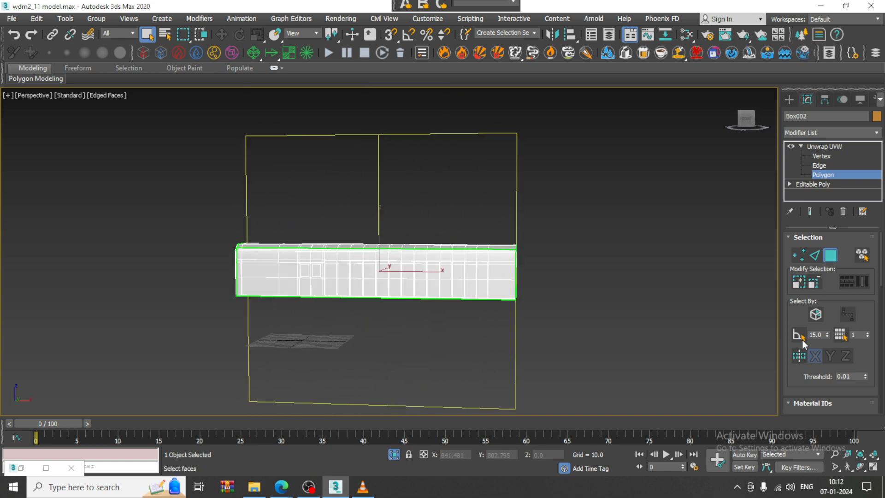
{"action": "left_click", "coordinate": [815, 315]}
{"action": "middle_click_drag", "start_coordinate": [386, 239], "coordinate": [391, 237], "text": "alt"}
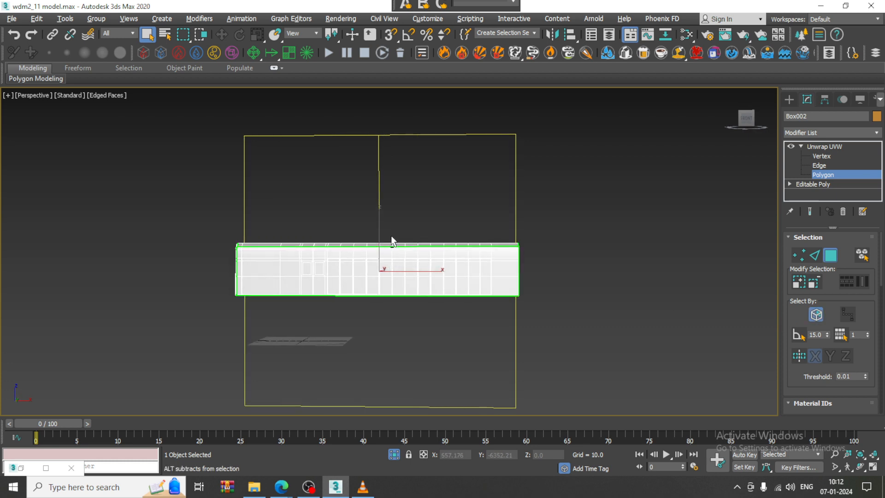
{"action": "left_click_drag", "start_coordinate": [633, 353], "coordinate": [633, 353]}
Remove the polygons caught on the already unwrapped side from the selection, working from the body's end view
{"action": "middle_click_drag", "start_coordinate": [633, 353], "coordinate": [357, 229], "text": "alt"}
{"action": "key", "text": "F3"}
{"action": "left_click_drag", "start_coordinate": [334, 192], "coordinate": [397, 258]}
{"action": "mouse_move", "coordinate": [337, 280]}
{"action": "middle_mouse_down", "text": "alt"}
{"action": "mouse_move", "coordinate": [322, 272]}
{"action": "mouse_move", "coordinate": [351, 260]}
{"action": "mouse_move", "coordinate": [301, 247]}
{"action": "mouse_move", "coordinate": [517, 288]}
{"action": "mouse_move", "coordinate": [579, 279]}
{"action": "mouse_move", "coordinate": [573, 272]}
{"action": "middle_mouse_up", "text": "alt"}
{"action": "key", "text": "F3"}
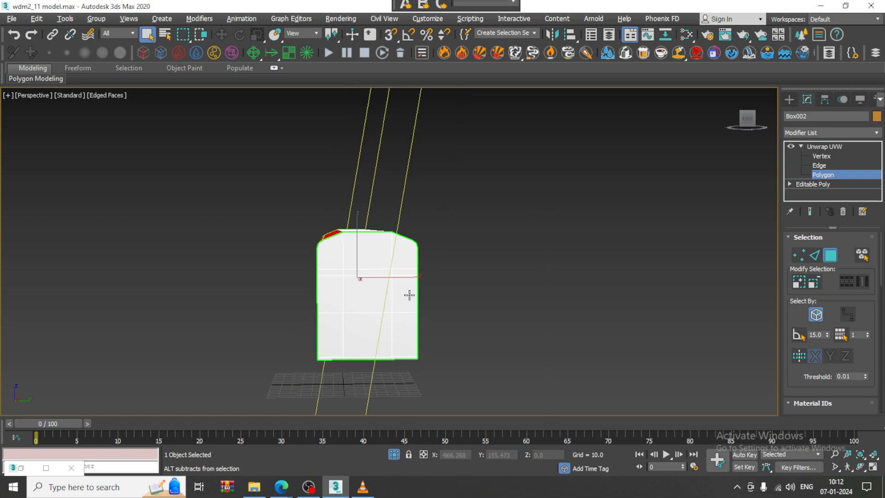
{"action": "middle_click_drag", "start_coordinate": [408, 294], "coordinate": [323, 172], "text": "alt"}
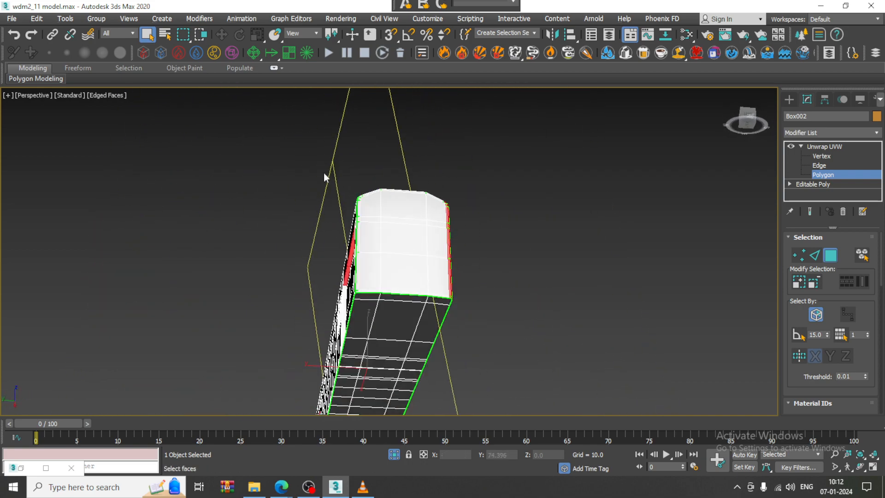
{"action": "left_click_drag", "start_coordinate": [318, 149], "coordinate": [362, 352]}
Add the missed narrow polygons beside the windows and along the side's lower edge to the selection
{"action": "middle_click_drag", "start_coordinate": [411, 275], "coordinate": [371, 305], "text": "alt"}
{"action": "scroll", "coordinate": [371, 305], "scroll_direction": "up", "scroll_amount": 8}
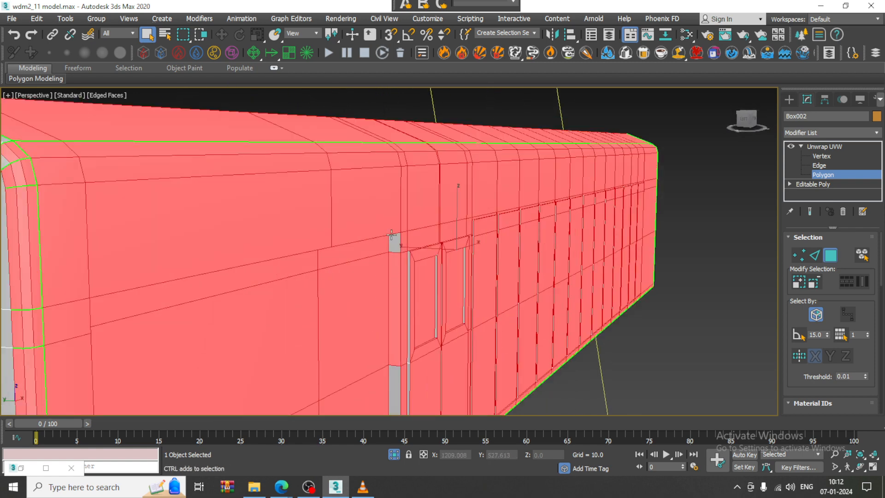
{"action": "left_click", "coordinate": [393, 239], "text": "ctrl"}
{"action": "middle_click_drag", "start_coordinate": [418, 369], "coordinate": [431, 307]}
{"action": "left_click", "coordinate": [412, 341], "text": "ctrl"}
{"action": "middle_click_drag", "start_coordinate": [426, 246], "coordinate": [304, 242], "text": "alt"}
{"action": "scroll", "coordinate": [416, 257], "scroll_direction": "down", "scroll_amount": 2}
{"action": "scroll", "coordinate": [336, 270], "scroll_direction": "down", "scroll_amount": 6}
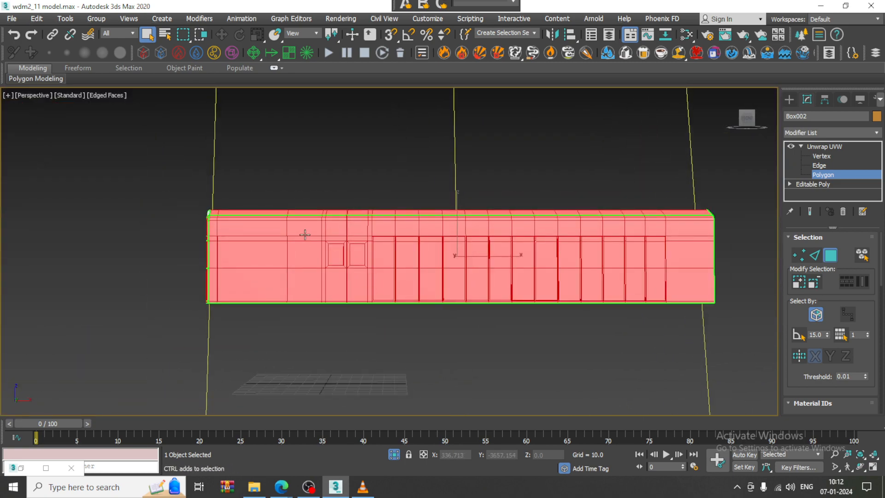
{"action": "left_click_drag", "start_coordinate": [399, 299], "coordinate": [415, 306], "text": "ctrl"}
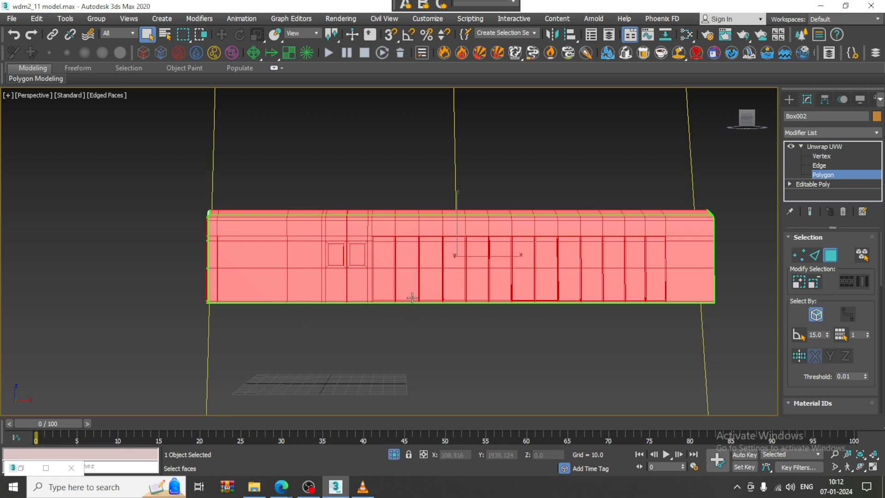
Deselect the stray polygons still selected on the already unwrapped side, viewing the body from its end and from below
{"action": "middle_click_drag", "start_coordinate": [362, 246], "coordinate": [326, 217], "text": "alt"}
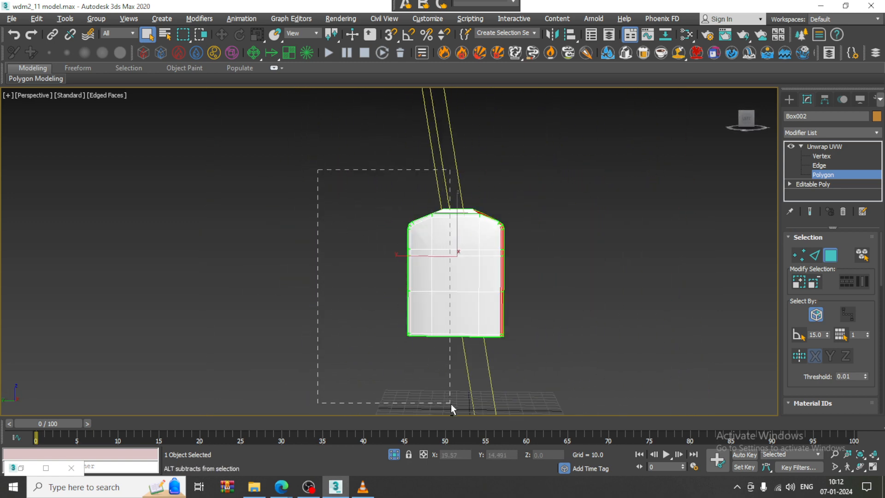
{"action": "left_click_drag", "start_coordinate": [451, 403], "coordinate": [451, 404]}
{"action": "middle_click_drag", "start_coordinate": [470, 286], "coordinate": [626, 240], "text": "alt"}
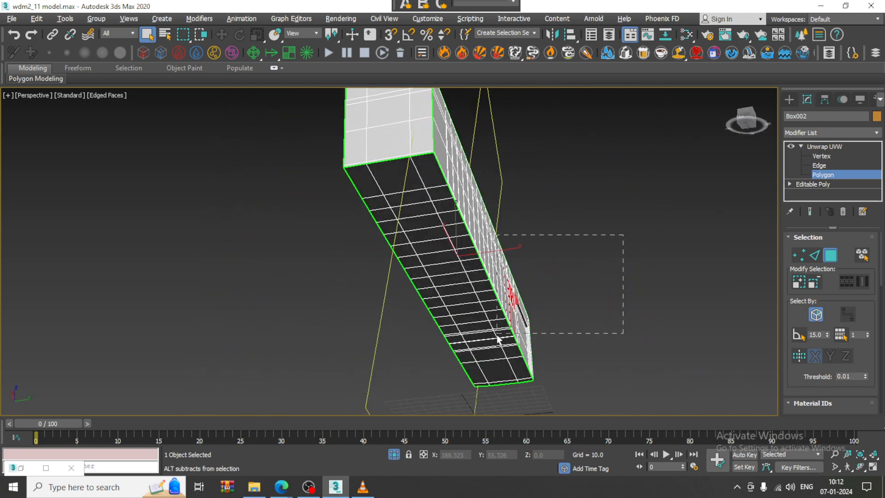
{"action": "left_click_drag", "start_coordinate": [497, 336], "coordinate": [496, 335], "text": "alt"}
Subtract the roof polygons from the selection in the maximised Left view, then return to the maximised Perspective view
{"action": "middle_click_drag", "start_coordinate": [405, 258], "coordinate": [468, 259], "text": "alt"}
{"action": "key", "text": "alt+w"}
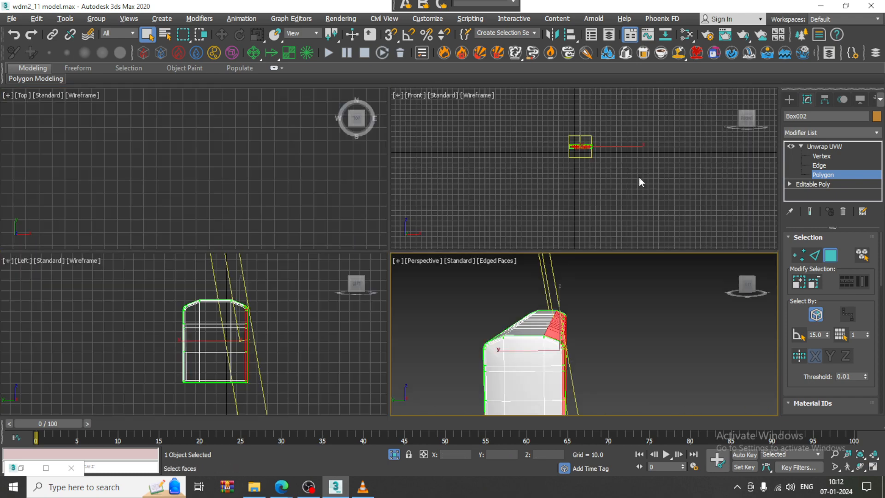
{"action": "middle_click_drag", "start_coordinate": [639, 177], "coordinate": [606, 185]}
{"action": "middle_click_drag", "start_coordinate": [283, 293], "coordinate": [263, 288]}
{"action": "key", "text": "alt+w"}
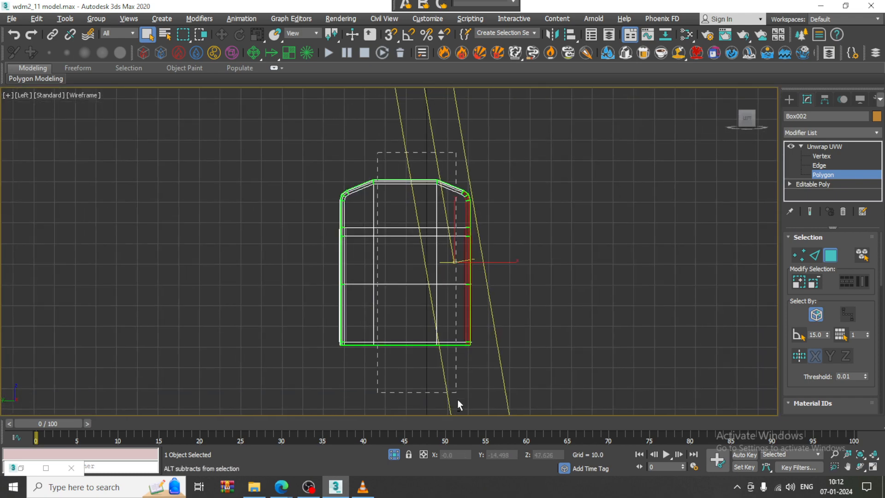
{"action": "left_click_drag", "start_coordinate": [457, 399], "coordinate": [464, 424], "text": "alt"}
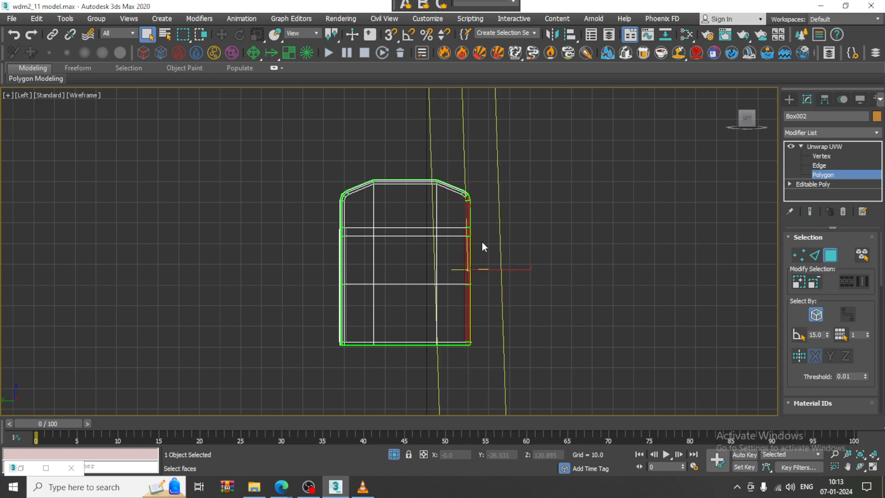
{"action": "key", "text": "alt+w"}
{"action": "middle_click_drag", "start_coordinate": [632, 316], "coordinate": [613, 355], "text": "alt"}
{"action": "key", "text": "alt+w"}
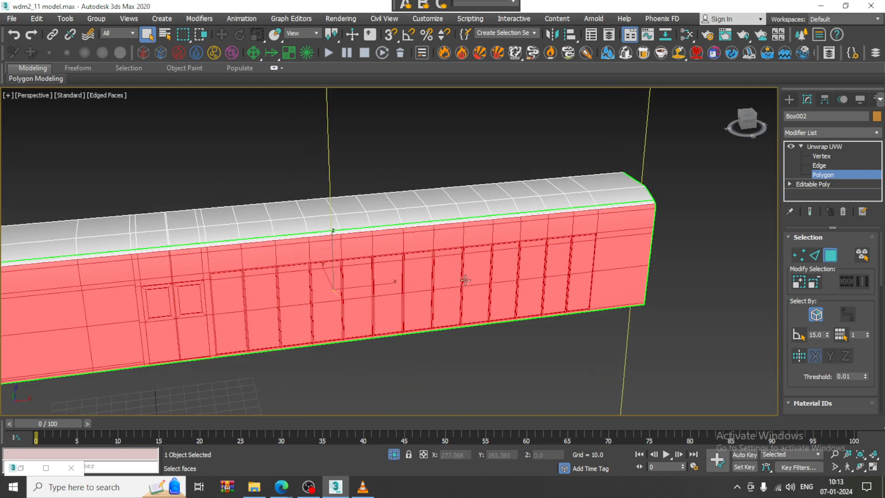
Subtract the narrow rounded corner polygons between the body's end wall and the selected side from the selection, down to the lower edge
{"action": "middle_click_drag", "start_coordinate": [465, 279], "coordinate": [546, 271], "text": "alt"}
{"action": "scroll", "coordinate": [547, 272], "scroll_direction": "down", "scroll_amount": 2}
{"action": "middle_click_drag", "start_coordinate": [253, 277], "coordinate": [315, 249]}
{"action": "scroll", "coordinate": [315, 249], "scroll_direction": "up", "scroll_amount": 3}
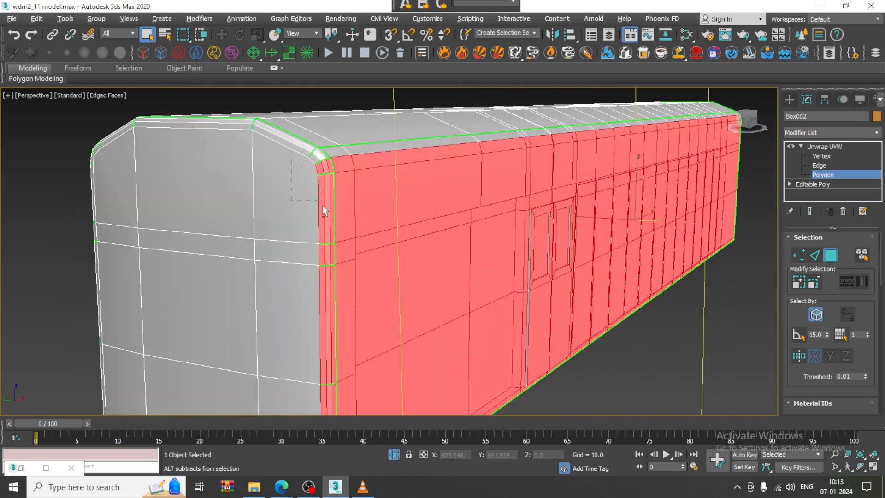
{"action": "scroll", "coordinate": [322, 277], "scroll_direction": "up", "scroll_amount": 2}
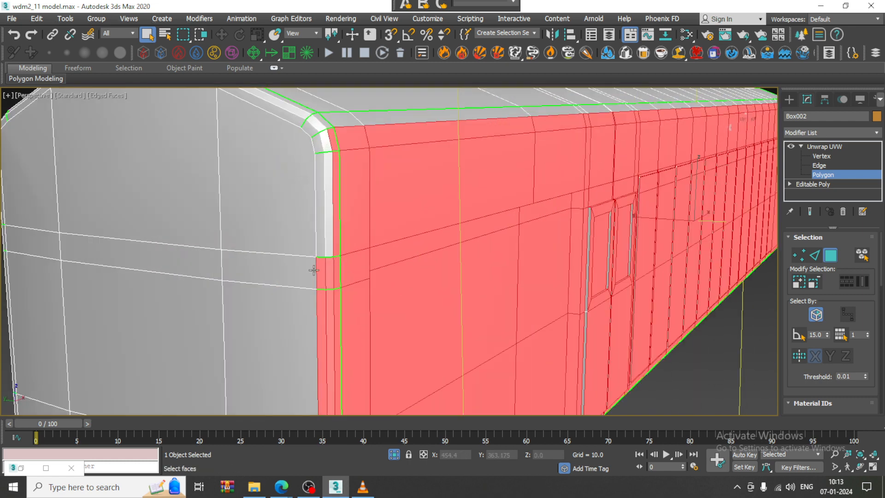
{"action": "left_click_drag", "start_coordinate": [325, 335], "coordinate": [326, 335], "text": "alt"}
{"action": "scroll", "coordinate": [309, 238], "scroll_direction": "up", "scroll_amount": 2}
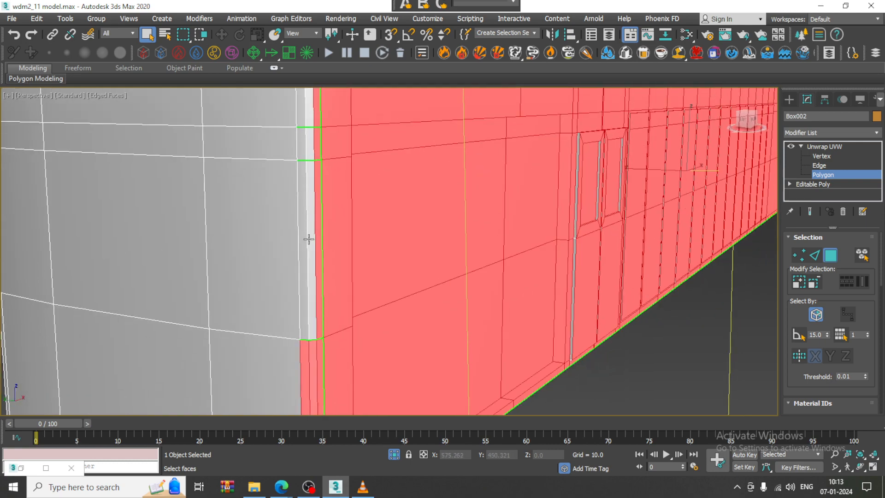
{"action": "left_click_drag", "start_coordinate": [309, 378], "coordinate": [309, 377], "text": "alt"}
{"action": "middle_click_drag", "start_coordinate": [309, 377], "coordinate": [279, 300]}
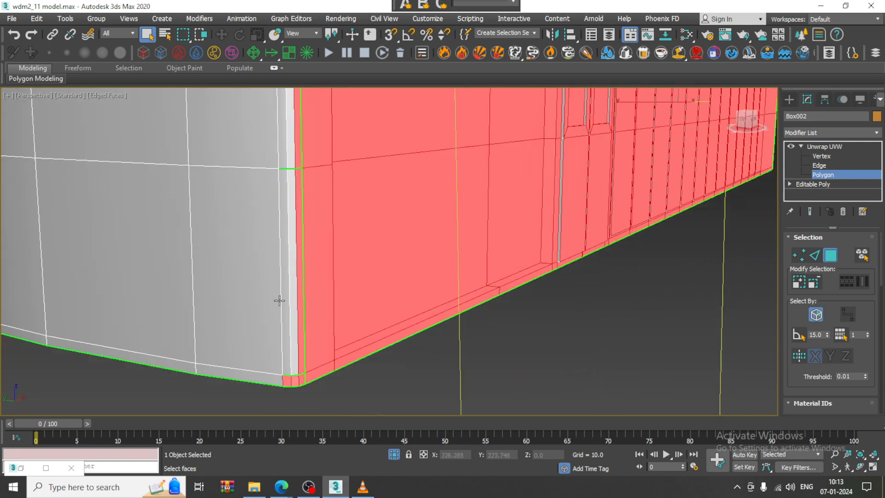
{"action": "left_click_drag", "start_coordinate": [294, 410], "coordinate": [294, 410], "text": "alt"}
{"action": "scroll", "coordinate": [295, 406], "scroll_direction": "down", "scroll_amount": 4}
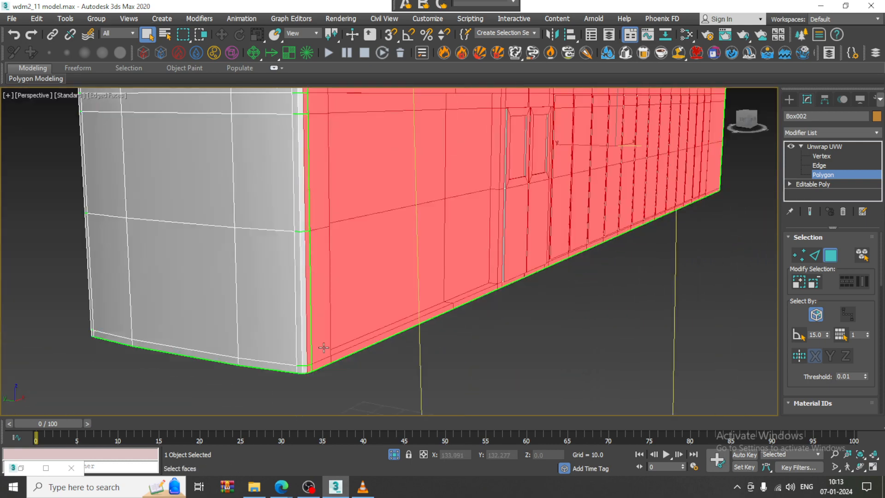
Examine the side selection from both ends of the body and review the current shells in the UV editor
{"action": "middle_click_drag", "start_coordinate": [326, 277], "coordinate": [318, 396]}
{"action": "middle_click_drag", "start_coordinate": [442, 267], "coordinate": [134, 175], "text": "alt"}
{"action": "middle_click_drag", "start_coordinate": [531, 262], "coordinate": [516, 235], "text": "alt"}
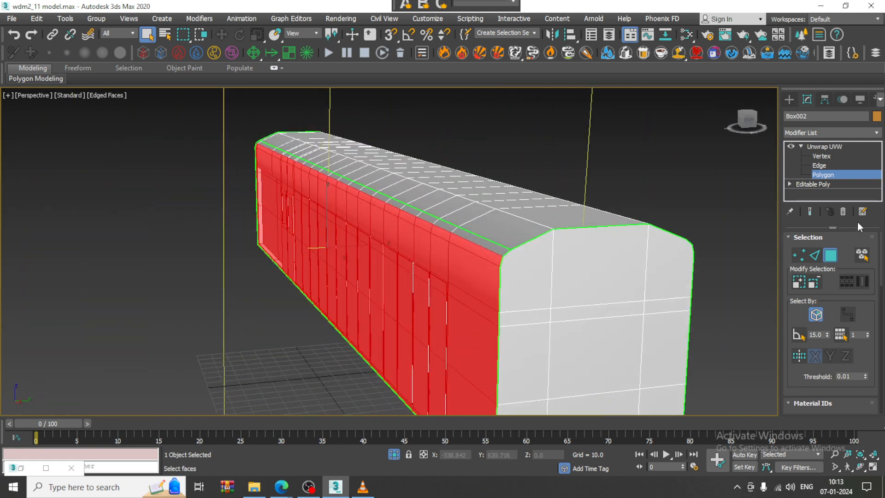
{"action": "scroll", "coordinate": [846, 290], "scroll_direction": "down", "scroll_amount": 4}
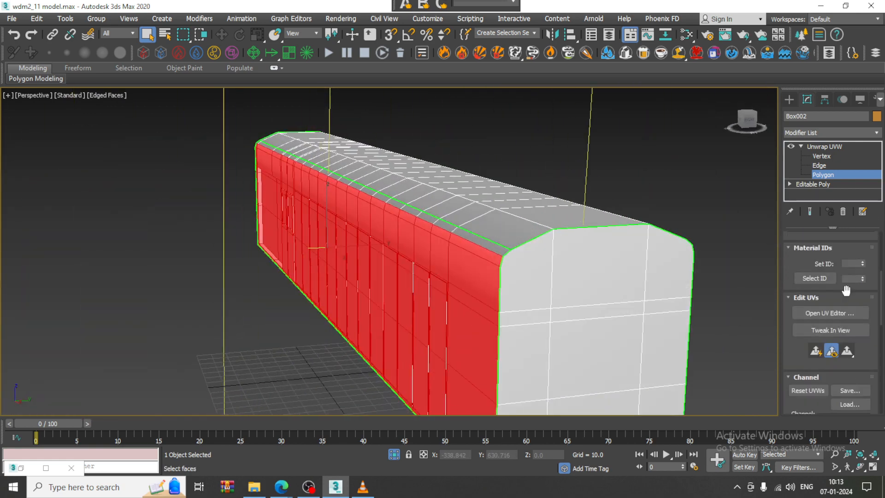
{"action": "left_click", "coordinate": [833, 314]}
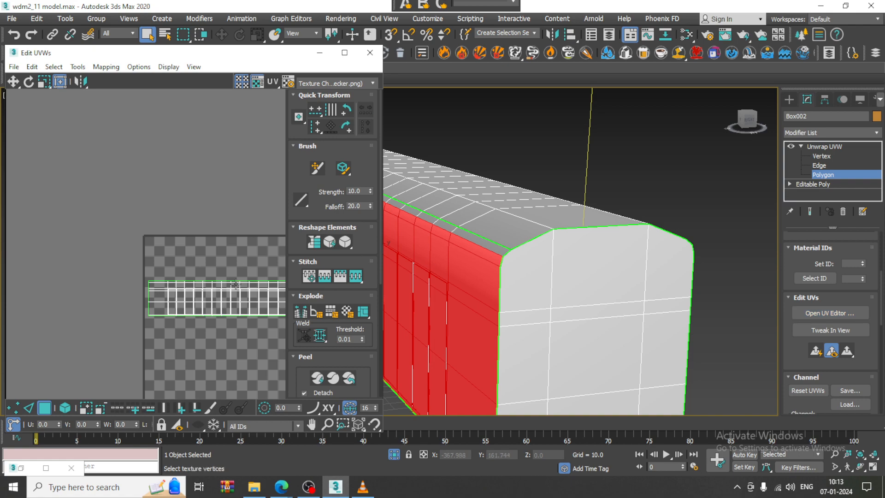
{"action": "middle_click_drag", "start_coordinate": [170, 255], "coordinate": [62, 203]}
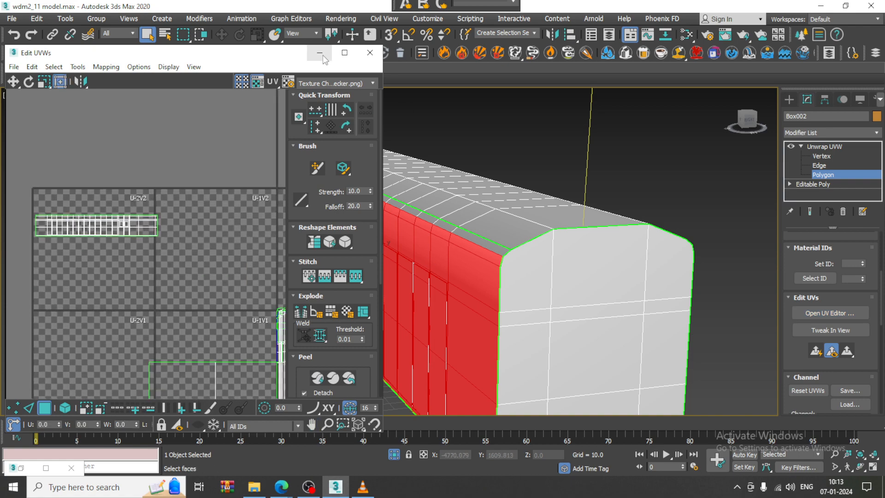
{"action": "left_click", "coordinate": [324, 58]}
{"action": "middle_click_drag", "start_coordinate": [454, 177], "coordinate": [543, 216], "text": "alt"}
{"action": "scroll", "coordinate": [480, 223], "scroll_direction": "down", "scroll_amount": 3}
{"action": "scroll", "coordinate": [556, 237], "scroll_direction": "up", "scroll_amount": 2}
{"action": "middle_click_drag", "start_coordinate": [480, 223], "coordinate": [571, 243], "text": "alt"}
{"action": "scroll", "coordinate": [556, 238], "scroll_direction": "down", "scroll_amount": 3}
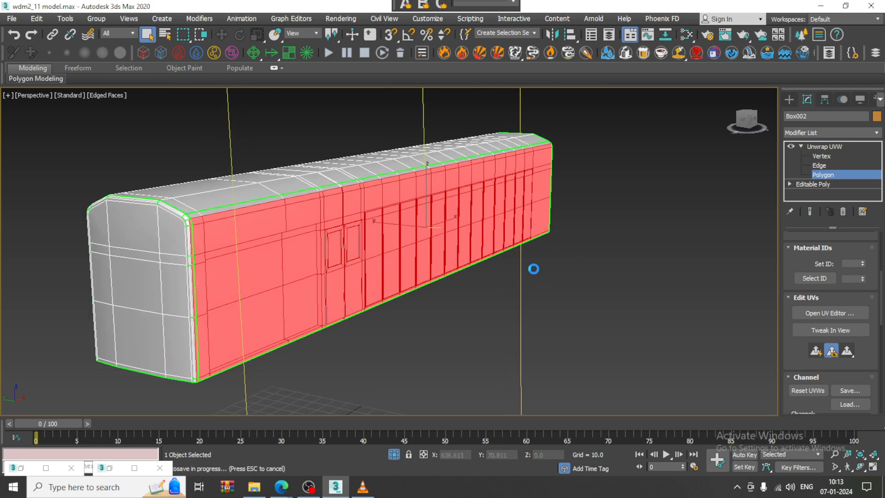
{"action": "scroll", "coordinate": [419, 261], "scroll_direction": "up", "scroll_amount": 3}
{"action": "middle_click_drag", "start_coordinate": [421, 285], "coordinate": [622, 272]}
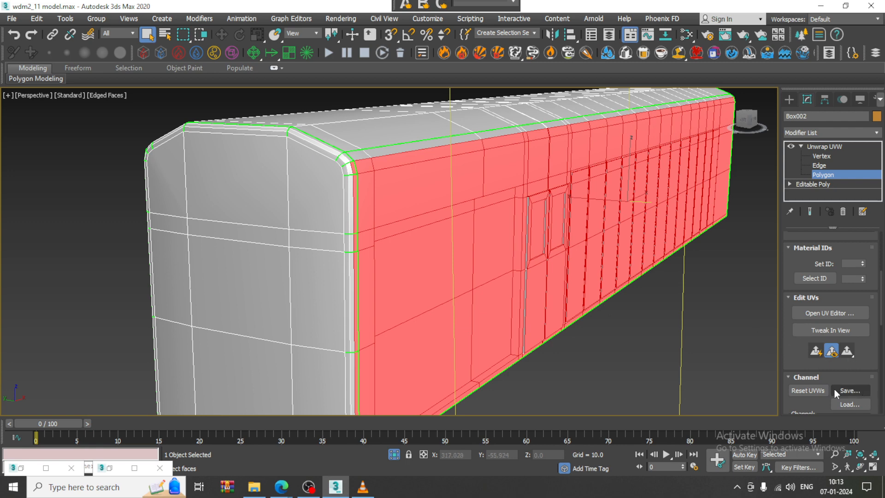
Apply a quick planar map to the selected side and move its shell beneath the first side's shell in the UV editor
{"action": "left_click", "coordinate": [815, 352]}
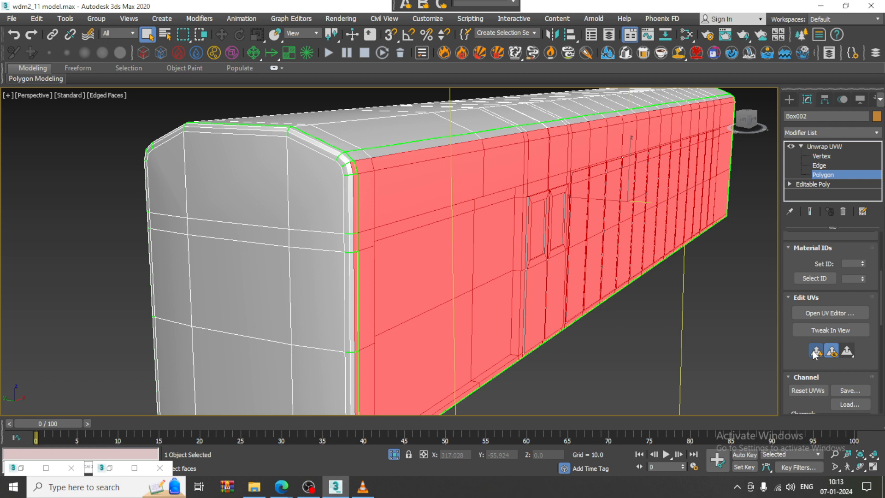
{"action": "left_click", "coordinate": [830, 313]}
{"action": "scroll", "coordinate": [74, 299], "scroll_direction": "down", "scroll_amount": 2}
{"action": "middle_click_drag", "start_coordinate": [146, 293], "coordinate": [92, 278]}
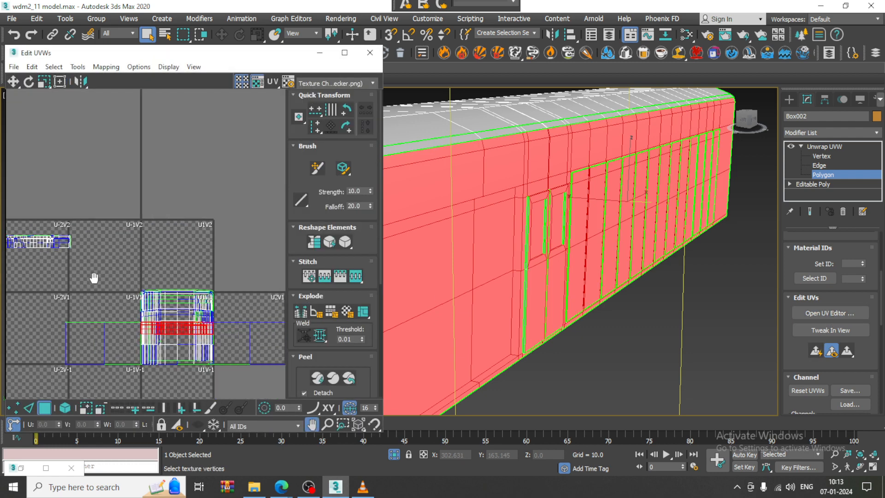
{"action": "left_click_drag", "start_coordinate": [186, 312], "coordinate": [47, 256]}
{"action": "scroll", "coordinate": [48, 256], "scroll_direction": "up", "scroll_amount": 6}
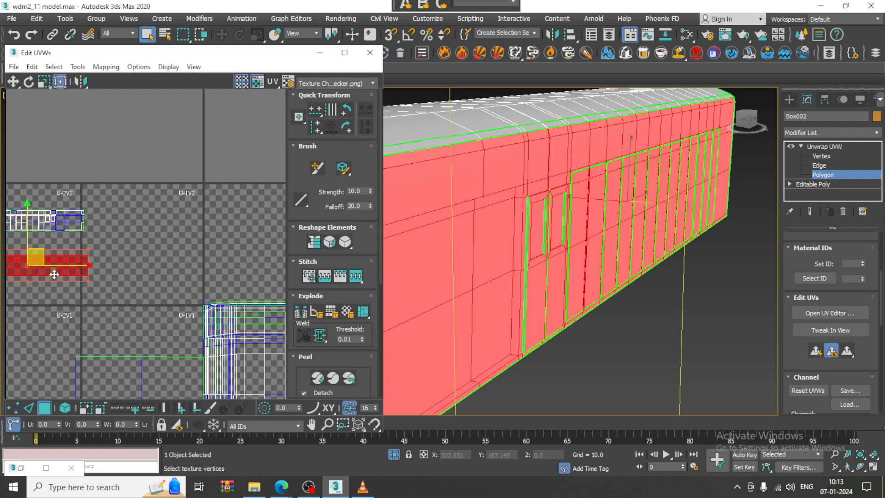
Reselect the second side's shell in the enlarged UV editor, line it up under the first side's shell, and return to the viewport
{"action": "left_click", "coordinate": [186, 217]}
{"action": "scroll", "coordinate": [186, 217], "scroll_direction": "down", "scroll_amount": 2}
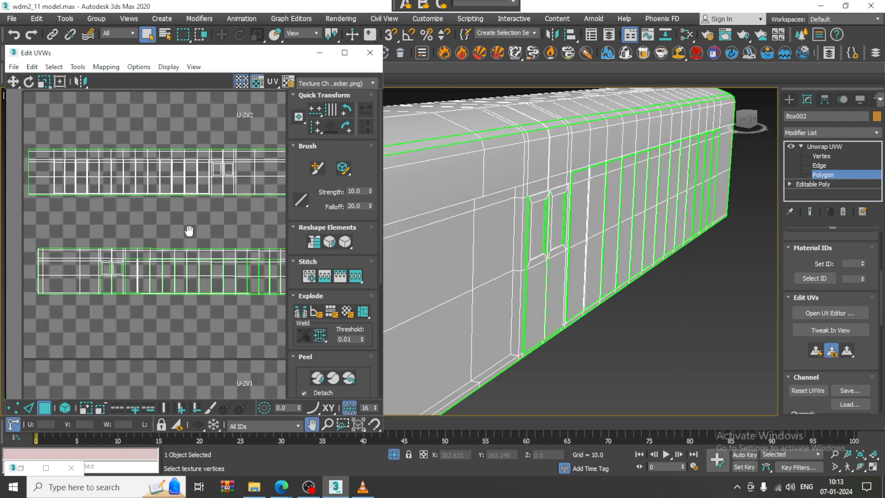
{"action": "left_click", "coordinate": [344, 53]}
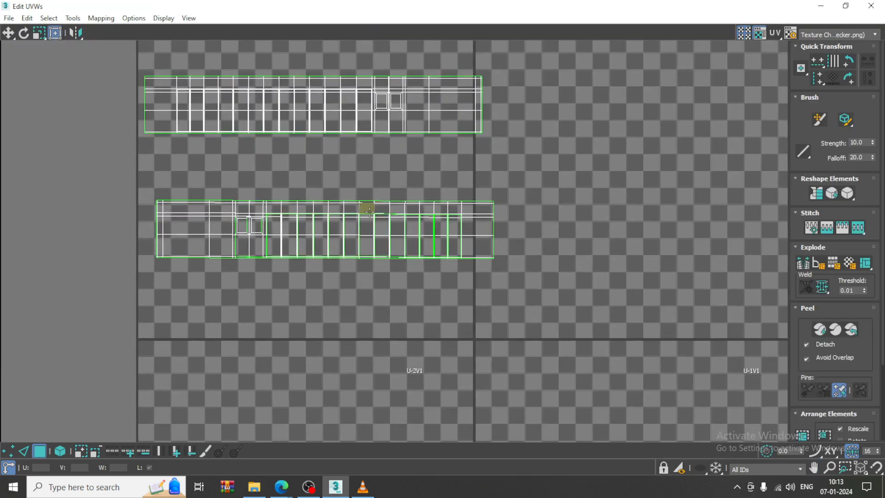
{"action": "left_click_drag", "start_coordinate": [129, 178], "coordinate": [525, 275]}
{"action": "middle_click_drag", "start_coordinate": [339, 225], "coordinate": [424, 327]}
{"action": "scroll", "coordinate": [425, 327], "scroll_direction": "up", "scroll_amount": 2}
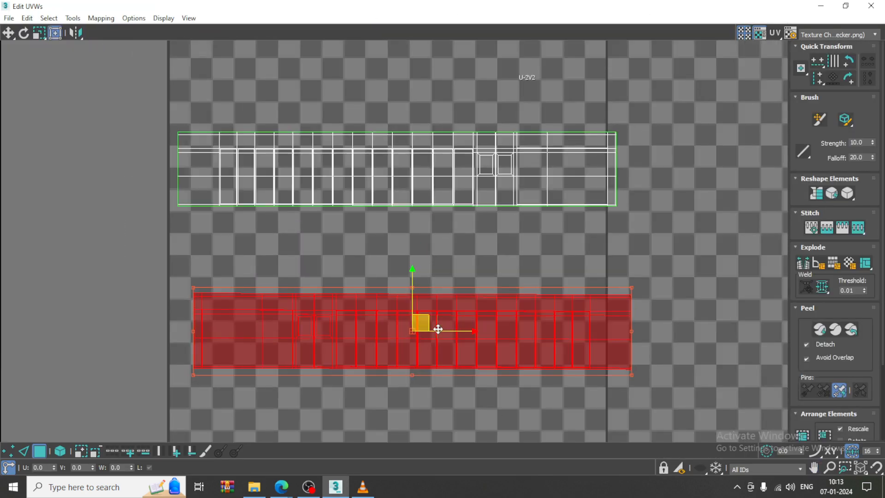
{"action": "mouse_move", "coordinate": [425, 319]}
{"action": "left_mouse_down"}
{"action": "mouse_move", "coordinate": [402, 316]}
{"action": "mouse_move", "coordinate": [408, 324]}
{"action": "left_mouse_up"}
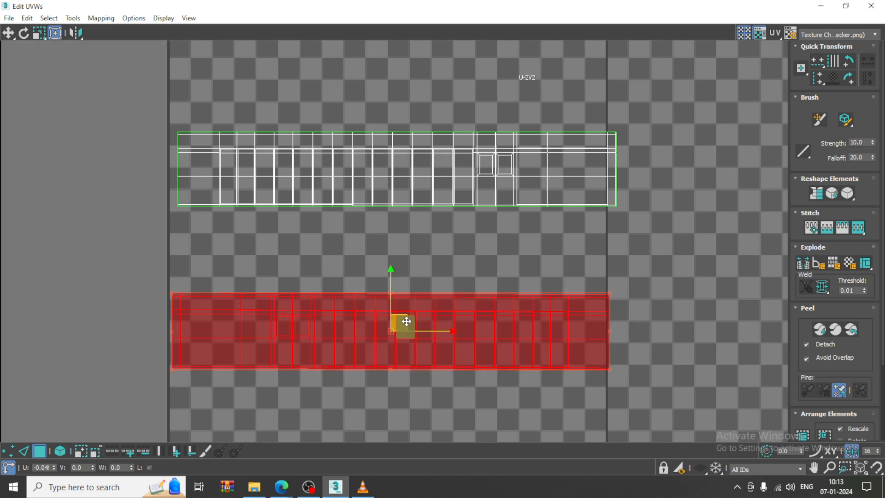
{"action": "left_click", "coordinate": [821, 10]}
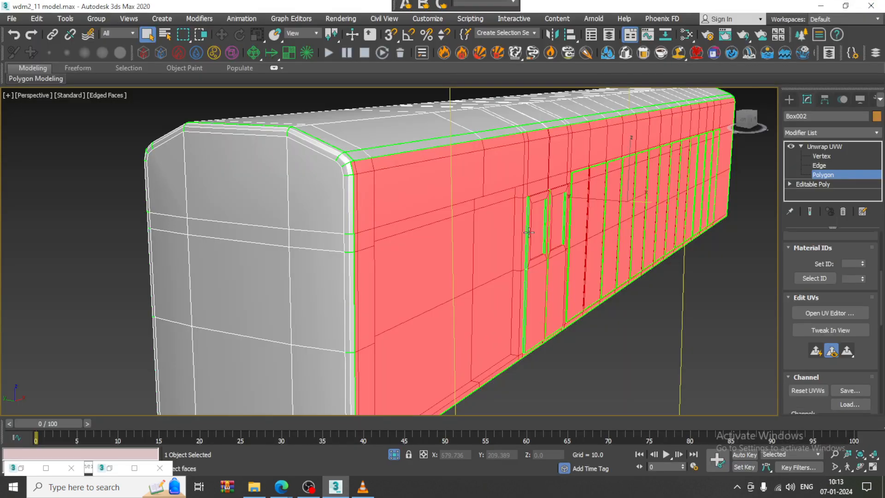
Select the lower polygons of the body, including the floor, from its end view
{"action": "middle_click_drag", "start_coordinate": [528, 232], "coordinate": [434, 282], "text": "alt"}
{"action": "scroll", "coordinate": [540, 215], "scroll_direction": "down", "scroll_amount": 1}
{"action": "left_click_drag", "start_coordinate": [377, 272], "coordinate": [561, 289]}
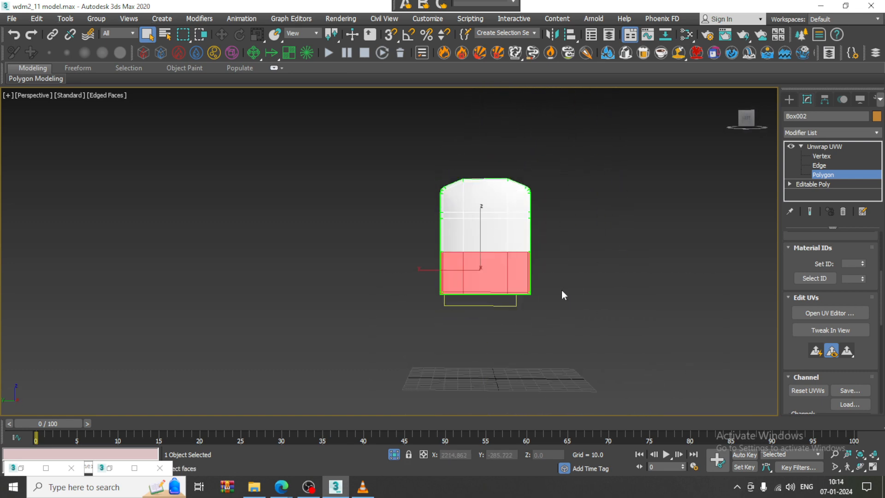
{"action": "middle_click_drag", "start_coordinate": [162, 423], "coordinate": [386, 159], "text": "alt"}
{"action": "left_click_drag", "start_coordinate": [620, 423], "coordinate": [621, 424]}
{"action": "middle_click_drag", "start_coordinate": [530, 322], "coordinate": [500, 216], "text": "alt"}
Subtract the two already unwrapped side shells from the selection in the UV editor, then return to the viewport
{"action": "left_click", "coordinate": [23, 469]}
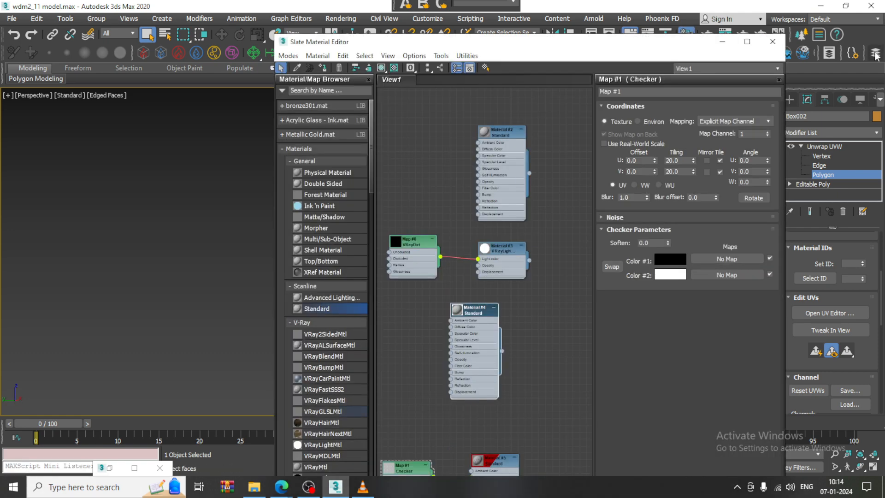
{"action": "left_click", "coordinate": [722, 41]}
{"action": "left_click", "coordinate": [839, 313]}
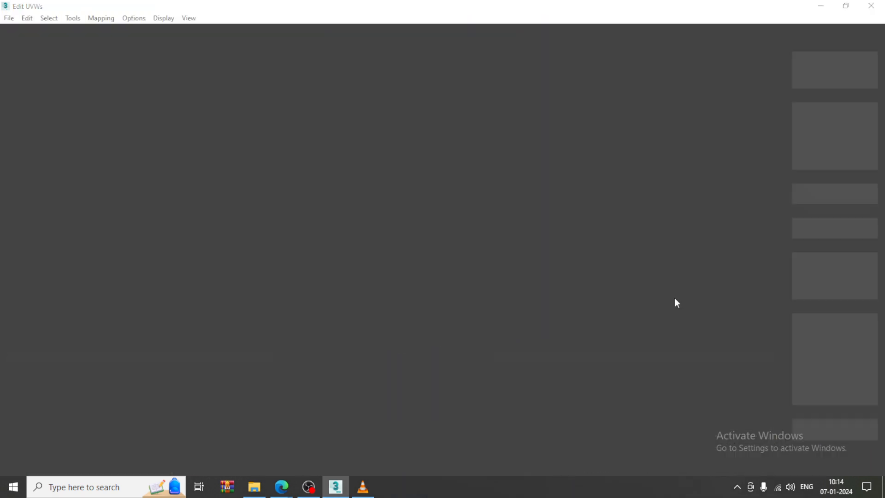
{"action": "scroll", "coordinate": [367, 296], "scroll_direction": "down", "scroll_amount": 3}
{"action": "left_click_drag", "start_coordinate": [440, 342], "coordinate": [532, 380]}
{"action": "left_click", "coordinate": [824, 10]}
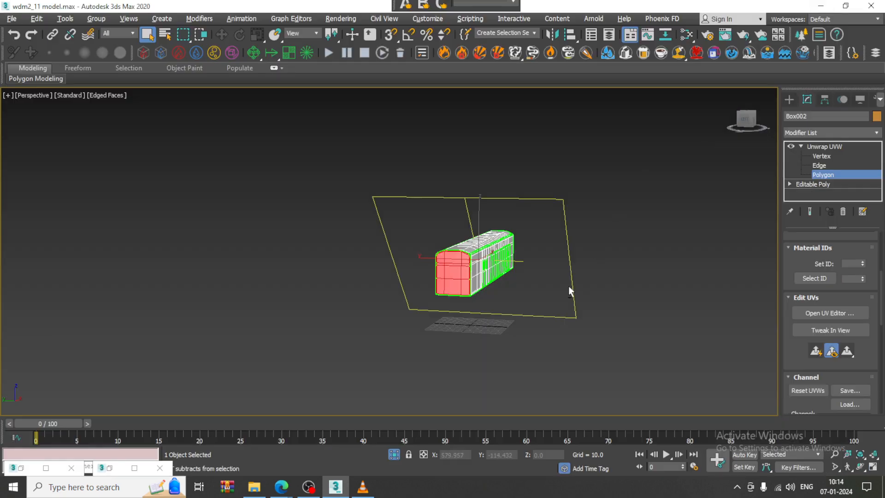
Subtract the tall end wall polygons above the lower edge strip from the selection
{"action": "middle_click_drag", "start_coordinate": [569, 289], "coordinate": [534, 270], "text": "alt"}
{"action": "scroll", "coordinate": [467, 242], "scroll_direction": "up", "scroll_amount": 3}
{"action": "middle_click_drag", "start_coordinate": [380, 260], "coordinate": [547, 282]}
{"action": "scroll", "coordinate": [555, 276], "scroll_direction": "up", "scroll_amount": 4}
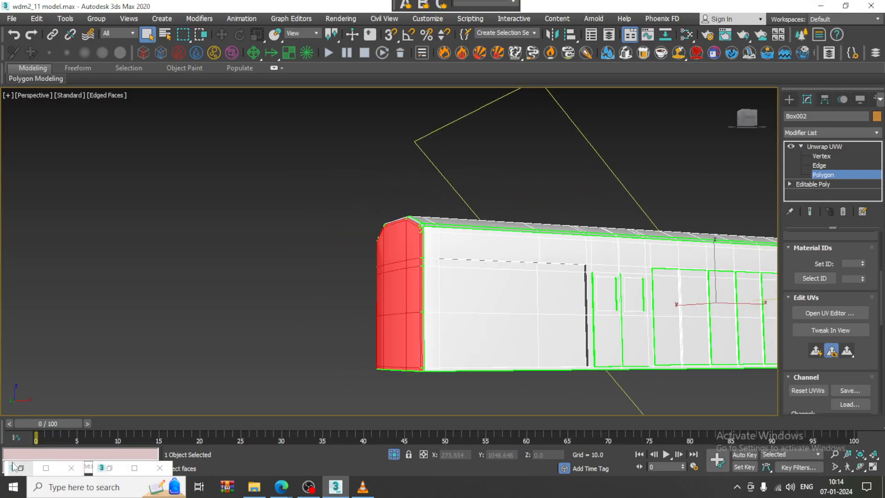
{"action": "scroll", "coordinate": [543, 330], "scroll_direction": "up", "scroll_amount": 5}
{"action": "scroll", "coordinate": [405, 249], "scroll_direction": "down", "scroll_amount": 6}
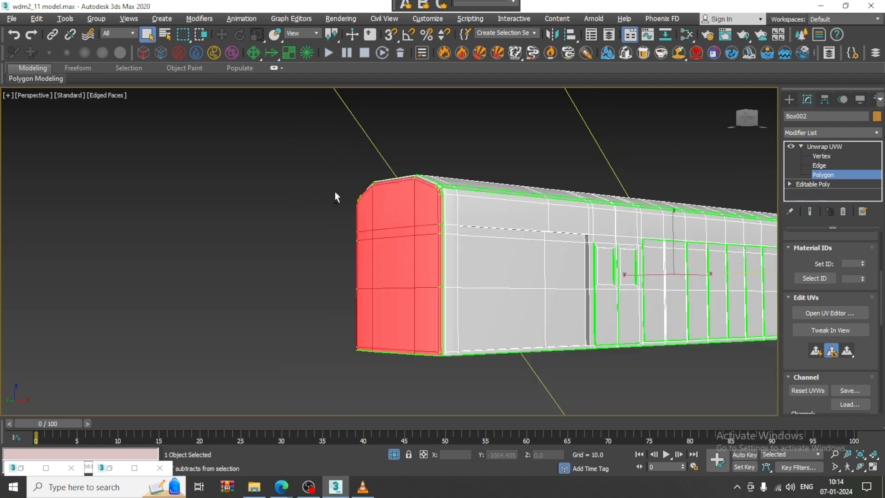
{"action": "left_click_drag", "start_coordinate": [296, 162], "coordinate": [516, 321]}
Subtract the narrow strip of polygons along the end wall's lower edge from the selection, viewing the body from below
{"action": "middle_click_drag", "start_coordinate": [516, 321], "coordinate": [506, 263]}
{"action": "scroll", "coordinate": [504, 275], "scroll_direction": "up", "scroll_amount": 2}
{"action": "scroll", "coordinate": [502, 265], "scroll_direction": "up", "scroll_amount": 4}
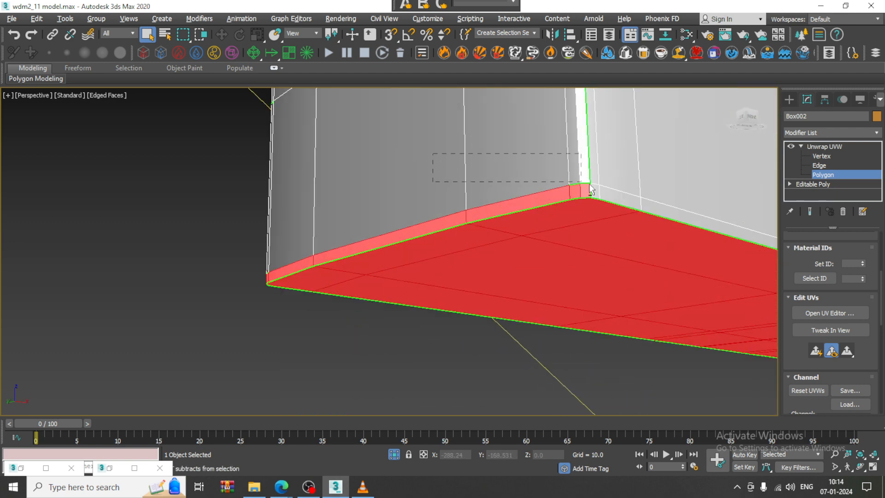
{"action": "left_click_drag", "start_coordinate": [613, 191], "coordinate": [613, 191], "text": "alt"}
{"action": "middle_click_drag", "start_coordinate": [406, 240], "coordinate": [557, 221], "text": "alt"}
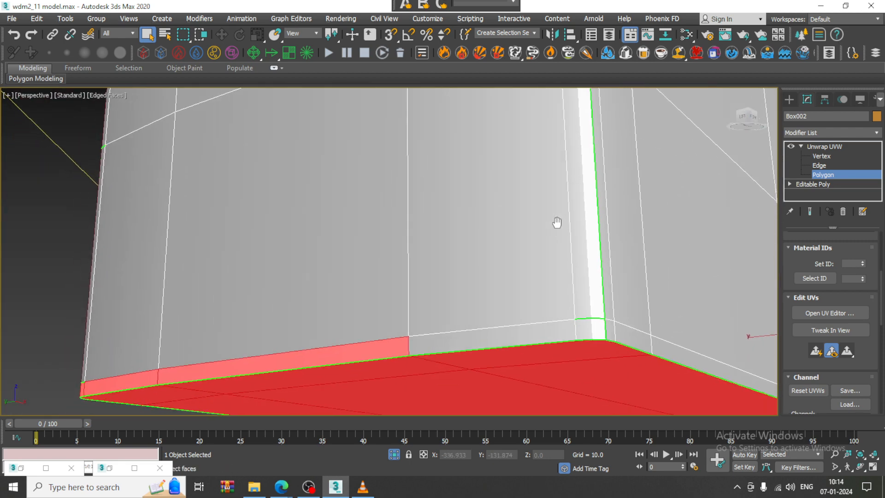
{"action": "left_click", "coordinate": [308, 358], "text": "alt"}
{"action": "middle_click_drag", "start_coordinate": [346, 336], "coordinate": [475, 304]}
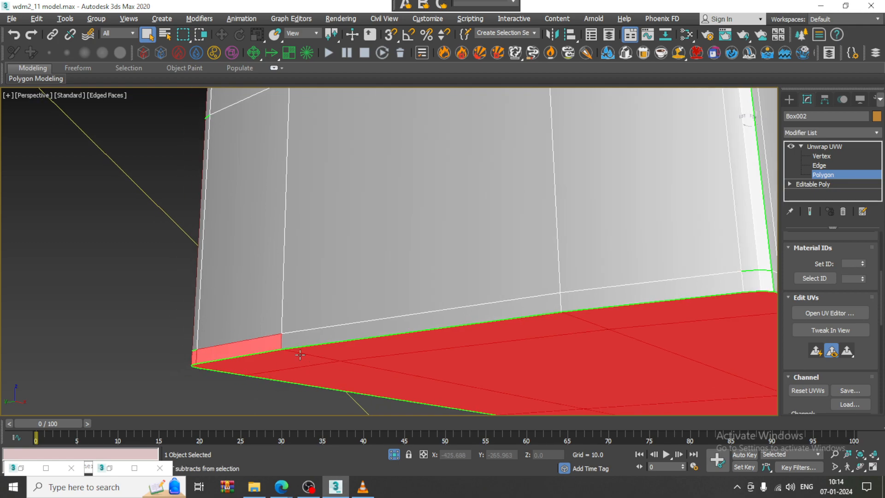
{"action": "left_click", "coordinate": [248, 346], "text": "alt"}
Subtract the leftover polygons along the end wall's vertical corner from the selection
{"action": "scroll", "coordinate": [249, 346], "scroll_direction": "down", "scroll_amount": 4}
{"action": "middle_click_drag", "start_coordinate": [276, 346], "coordinate": [206, 329], "text": "alt"}
{"action": "scroll", "coordinate": [462, 226], "scroll_direction": "up", "scroll_amount": 1}
{"action": "left_click_drag", "start_coordinate": [621, 175], "coordinate": [555, 244], "text": "alt"}
{"action": "scroll", "coordinate": [554, 244], "scroll_direction": "down", "scroll_amount": 4}
{"action": "mouse_move", "coordinate": [554, 244]}
{"action": "middle_mouse_down", "text": "alt"}
{"action": "mouse_move", "coordinate": [539, 269]}
{"action": "mouse_move", "coordinate": [547, 283]}
{"action": "mouse_move", "coordinate": [559, 253]}
{"action": "middle_mouse_up", "text": "alt"}
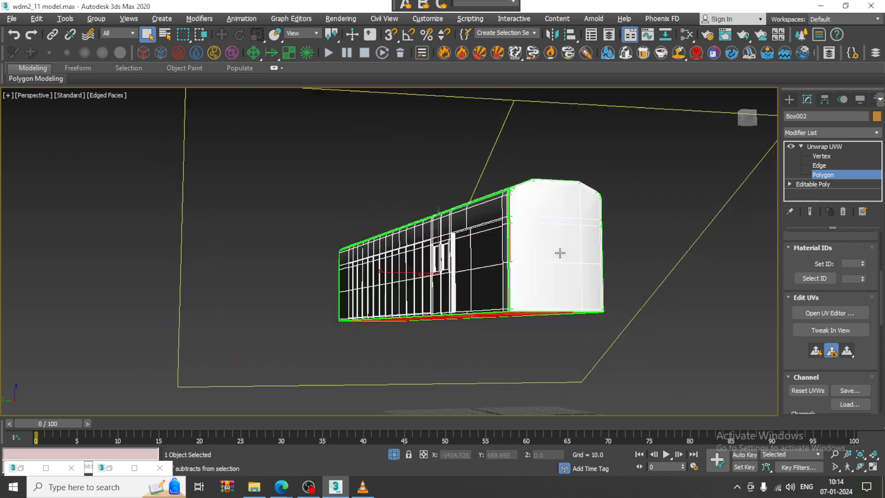
{"action": "left_click_drag", "start_coordinate": [570, 157], "coordinate": [475, 258], "text": "alt"}
Switch the viewport to wireframe and subtract any polygons above the floor from the selection along the body's length
{"action": "middle_click_drag", "start_coordinate": [474, 258], "coordinate": [310, 230], "text": "alt"}
{"action": "key", "text": "F3"}
{"action": "left_click_drag", "start_coordinate": [318, 174], "coordinate": [601, 285]}
{"action": "middle_click_drag", "start_coordinate": [356, 255], "coordinate": [494, 241], "text": "alt"}
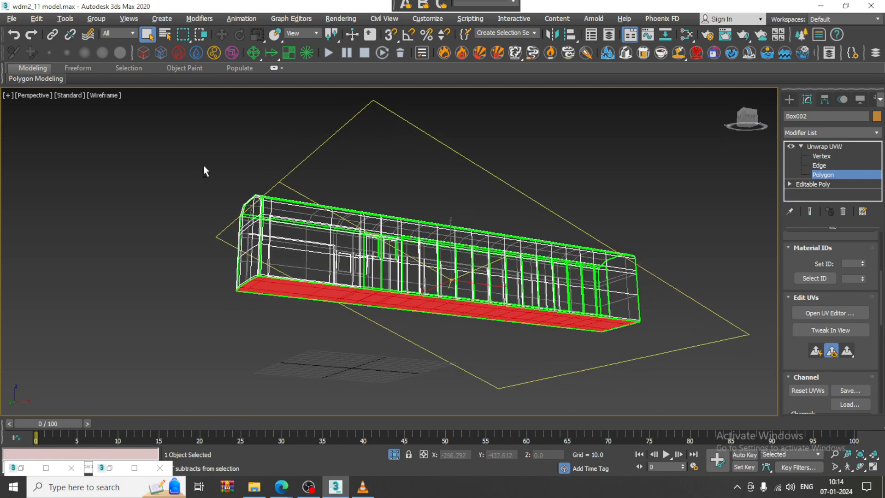
{"action": "left_click_drag", "start_coordinate": [169, 160], "coordinate": [790, 272], "text": "alt"}
Subtract stray polygons above the floor from the end and opposite side views, then restore the shaded display
{"action": "middle_click_drag", "start_coordinate": [299, 247], "coordinate": [423, 228], "text": "alt"}
{"action": "left_click_drag", "start_coordinate": [370, 159], "coordinate": [656, 261], "text": "alt"}
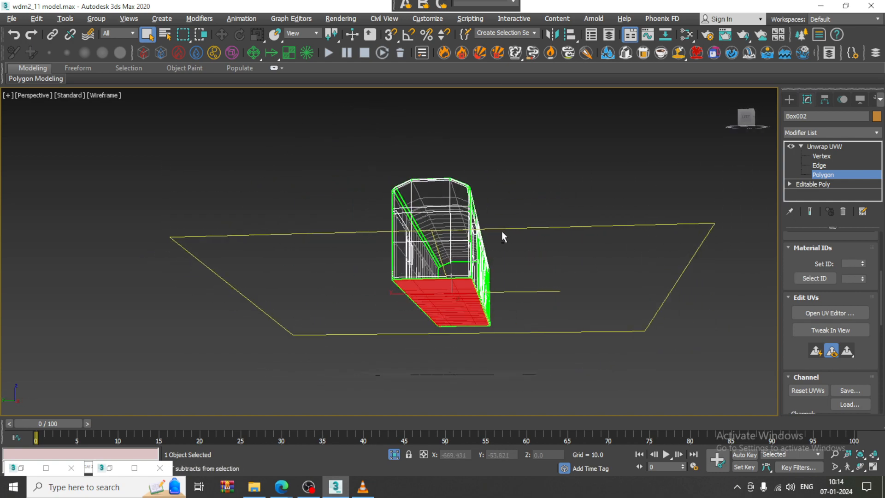
{"action": "middle_click_drag", "start_coordinate": [501, 236], "coordinate": [612, 253], "text": "alt"}
{"action": "left_click_drag", "start_coordinate": [220, 162], "coordinate": [746, 262], "text": "alt"}
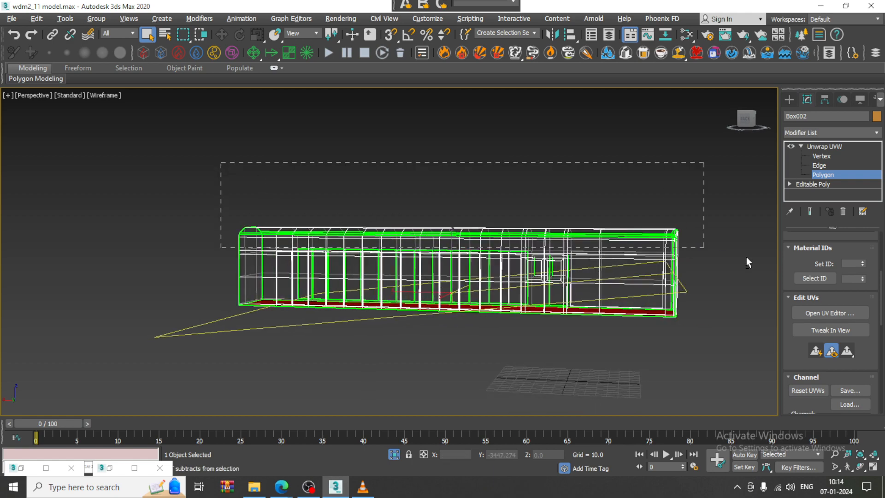
{"action": "left_click_drag", "start_coordinate": [807, 291], "coordinate": [808, 293], "text": "alt"}
{"action": "middle_click_drag", "start_coordinate": [490, 315], "coordinate": [543, 352], "text": "alt"}
{"action": "key", "text": "F3"}
{"action": "middle_click_drag", "start_coordinate": [643, 339], "coordinate": [507, 350], "text": "alt"}
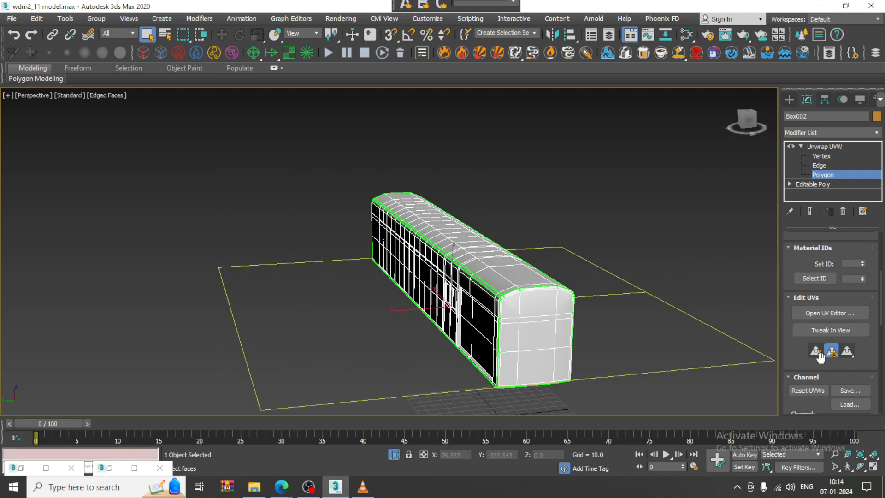
Quick planar map the floor polygons and move their shell into the empty U-1V2 tile beside the side shells
{"action": "left_click", "coordinate": [831, 313]}
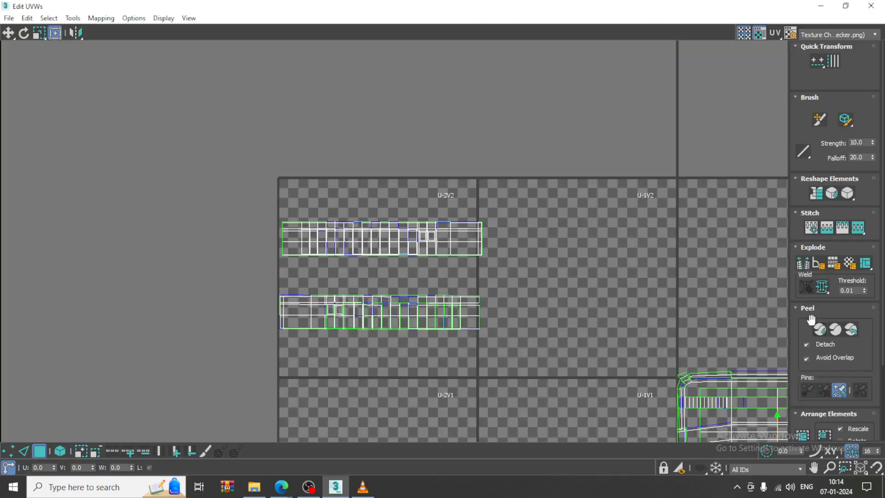
{"action": "scroll", "coordinate": [599, 293], "scroll_direction": "up", "scroll_amount": 3}
{"action": "middle_click_drag", "start_coordinate": [599, 293], "coordinate": [477, 211]}
{"action": "left_click_drag", "start_coordinate": [498, 304], "coordinate": [375, 139]}
{"action": "scroll", "coordinate": [388, 137], "scroll_direction": "up", "scroll_amount": 3}
{"action": "middle_click_drag", "start_coordinate": [388, 137], "coordinate": [622, 149]}
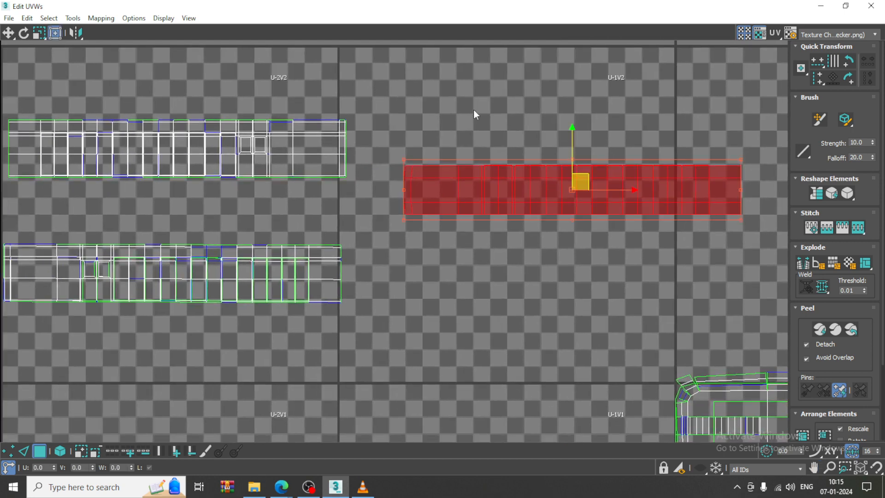
Select the whole floor shell and move it into the U-2V2 tile, between the two side shells
{"action": "left_click", "coordinate": [473, 111]}
{"action": "middle_click_drag", "start_coordinate": [436, 180], "coordinate": [526, 200]}
{"action": "scroll", "coordinate": [496, 195], "scroll_direction": "down", "scroll_amount": 3}
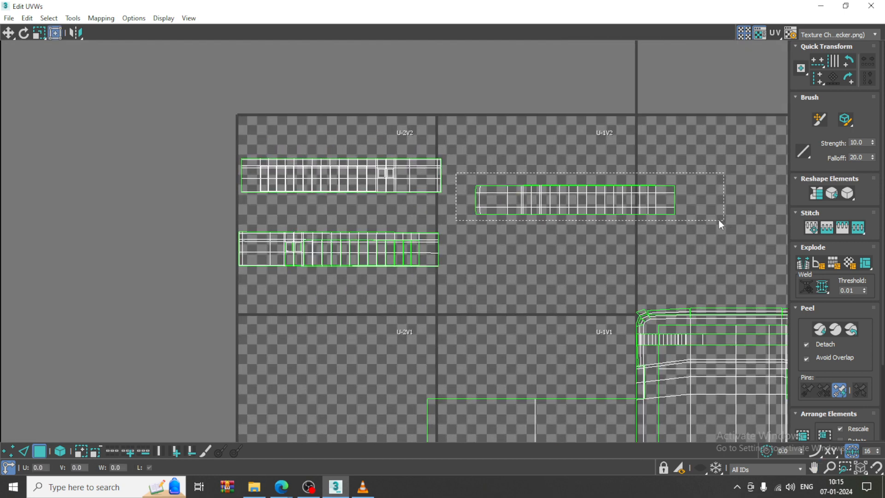
{"action": "left_click", "coordinate": [596, 191]}
{"action": "left_click", "coordinate": [599, 199]}
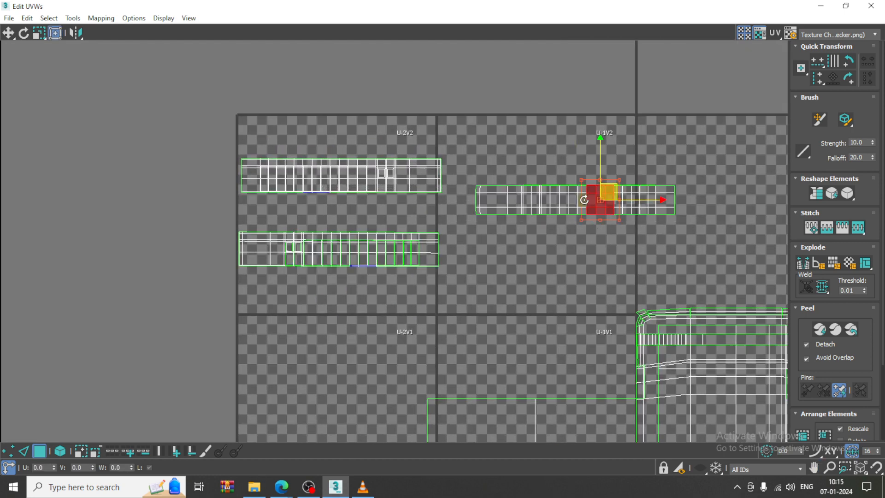
{"action": "left_click_drag", "start_coordinate": [725, 253], "coordinate": [724, 253]}
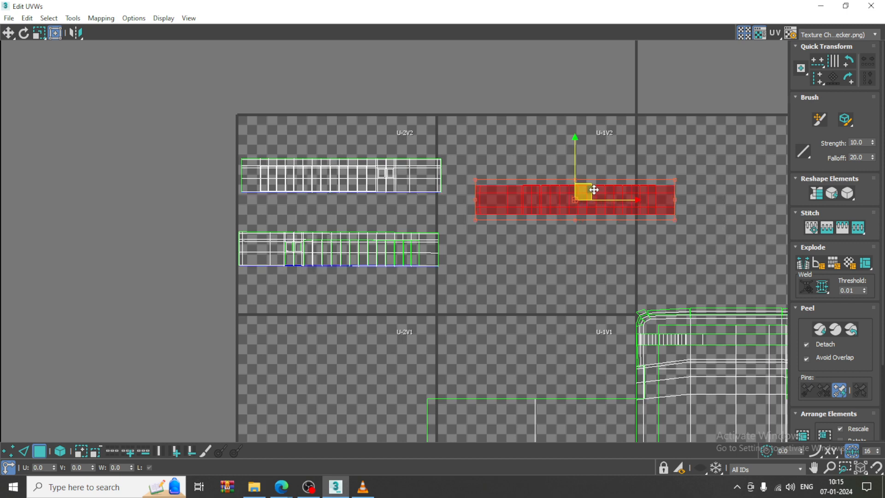
{"action": "left_click_drag", "start_coordinate": [590, 188], "coordinate": [355, 201]}
{"action": "left_click", "coordinate": [386, 148]}
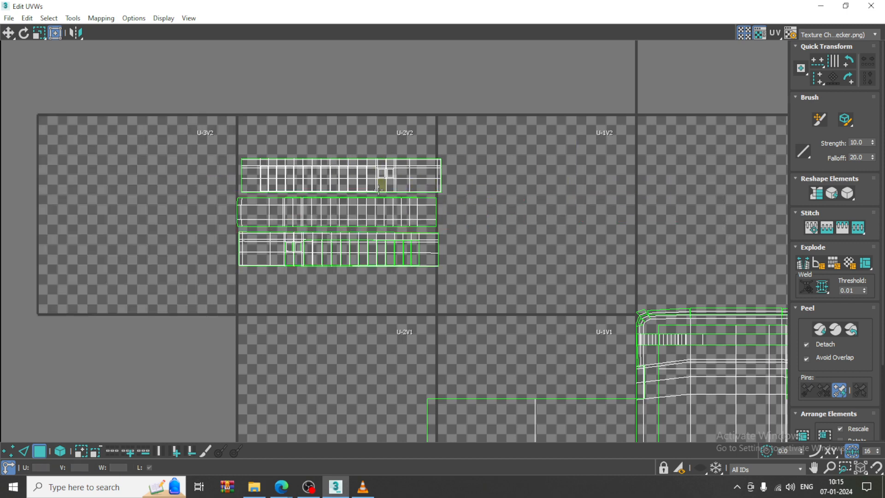
Select the floor shell by its edges and move it directly beneath the lower side shell, aligned with that shell's bottom edge
{"action": "middle_click_drag", "start_coordinate": [387, 183], "coordinate": [537, 203]}
{"action": "scroll", "coordinate": [544, 209], "scroll_direction": "up", "scroll_amount": 3}
{"action": "key", "text": "2"}
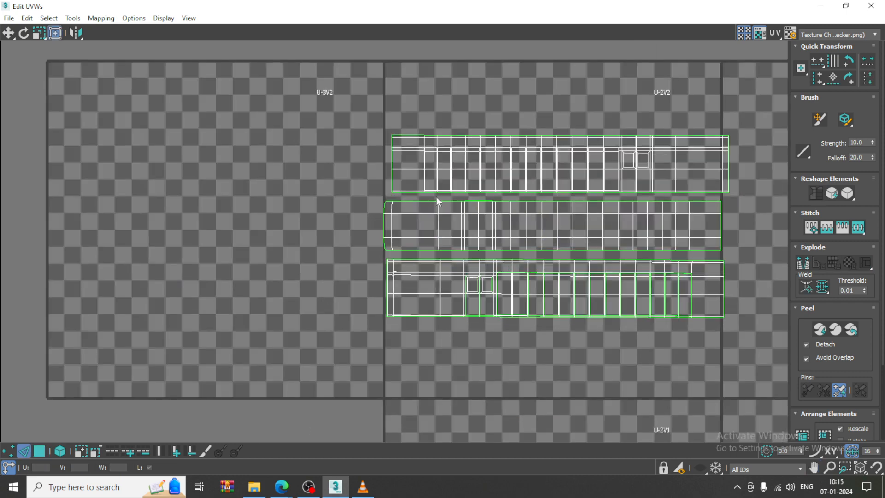
{"action": "left_click", "coordinate": [411, 201]}
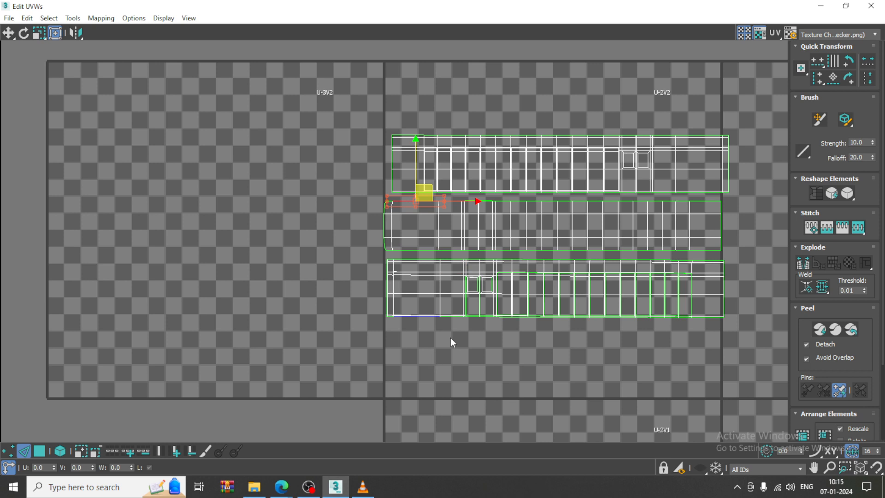
{"action": "left_click_drag", "start_coordinate": [367, 194], "coordinate": [746, 256]}
{"action": "left_click_drag", "start_coordinate": [565, 212], "coordinate": [568, 330]}
{"action": "left_click", "coordinate": [479, 208]}
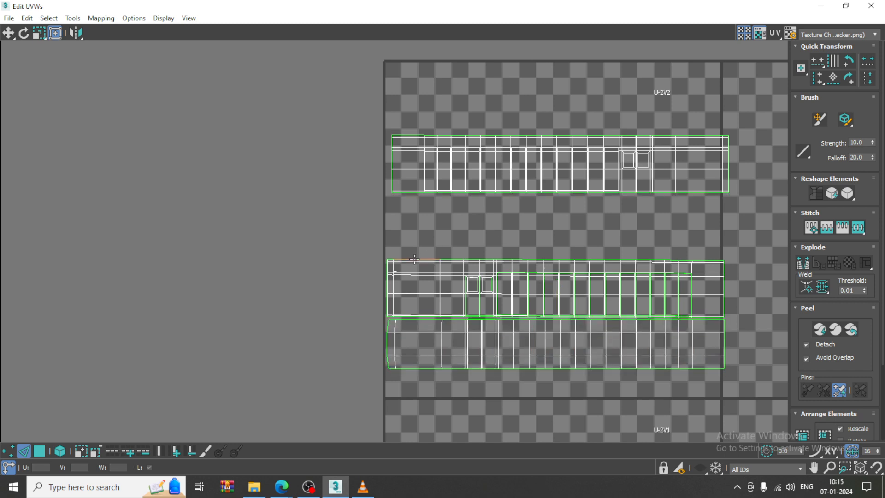
Select outer edges of the side and floor shells in turn to check which edges they share
{"action": "left_click", "coordinate": [414, 259]}
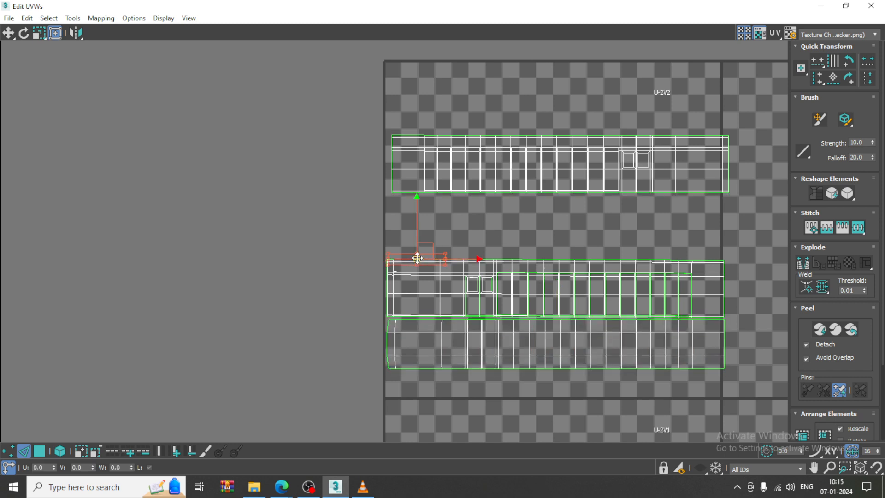
{"action": "left_click", "coordinate": [423, 383]}
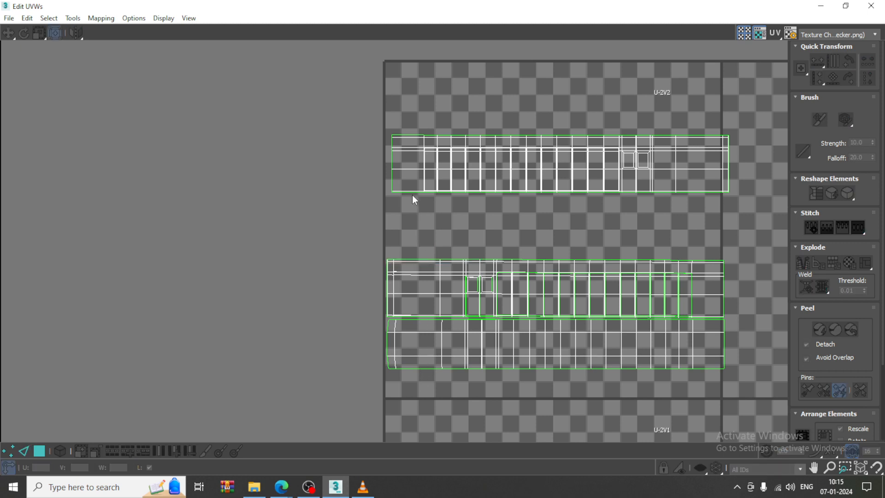
{"action": "left_click", "coordinate": [410, 134]}
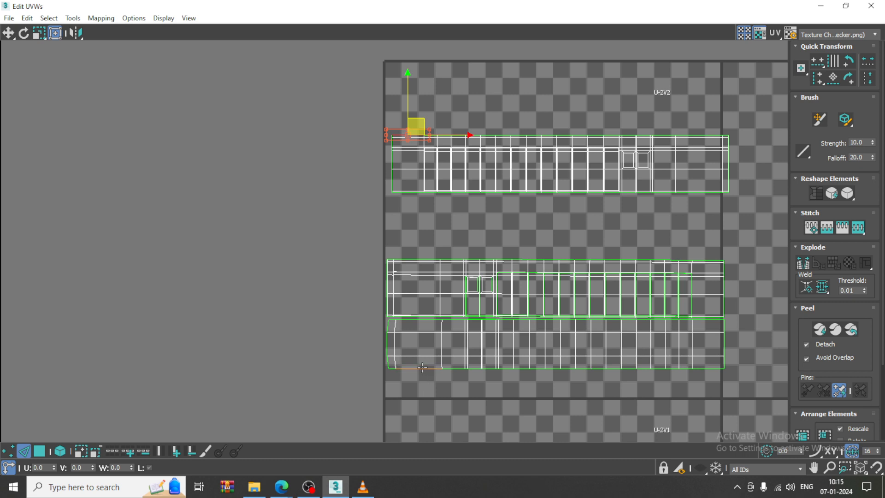
{"action": "left_click", "coordinate": [422, 367]}
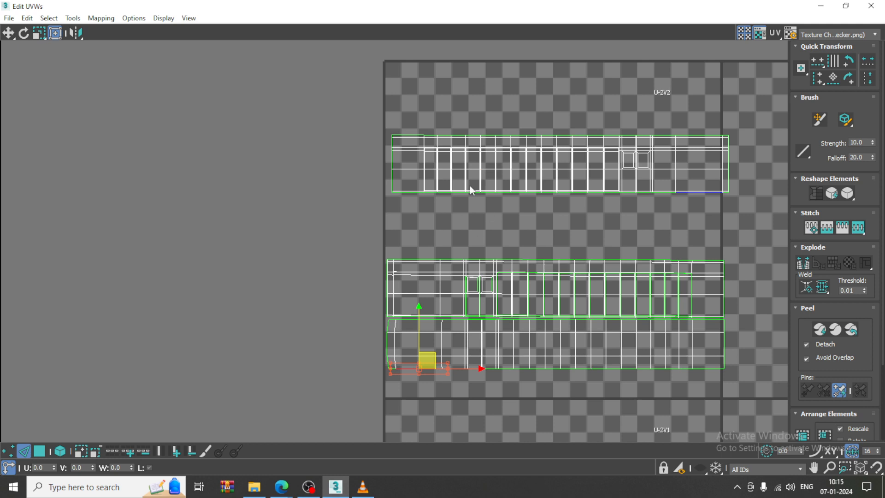
Try flipping the upper side shell vertically and check its shared edge against the floor shell's bottom edge
{"action": "left_click_drag", "start_coordinate": [456, 162], "coordinate": [783, 220]}
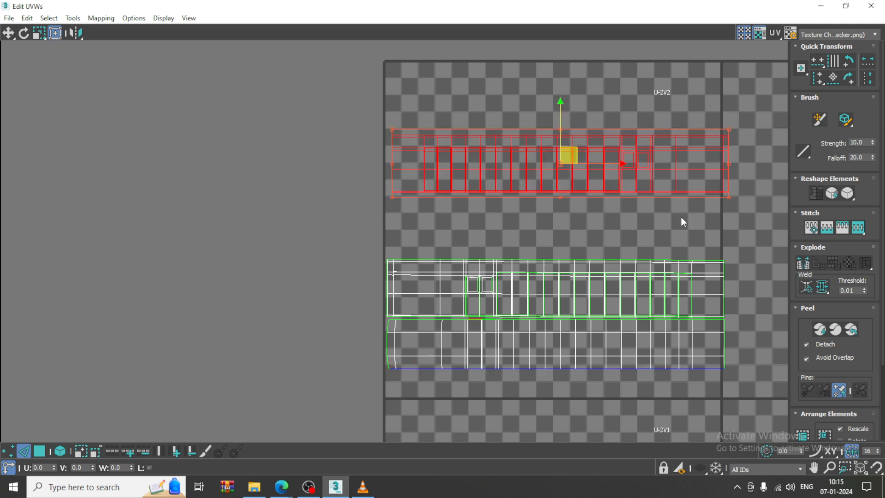
{"action": "left_click", "coordinate": [399, 111]}
{"action": "left_click_drag", "start_coordinate": [677, 200], "coordinate": [766, 228]}
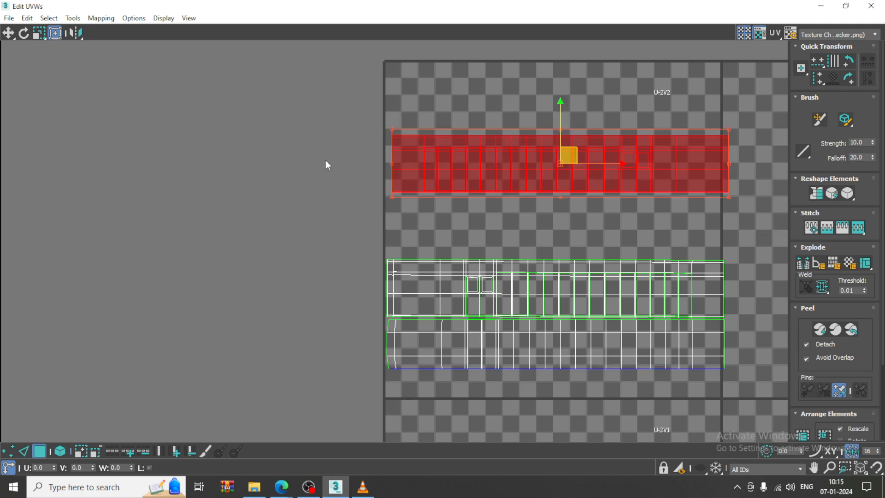
{"action": "left_click_drag", "start_coordinate": [75, 32], "coordinate": [81, 54]}
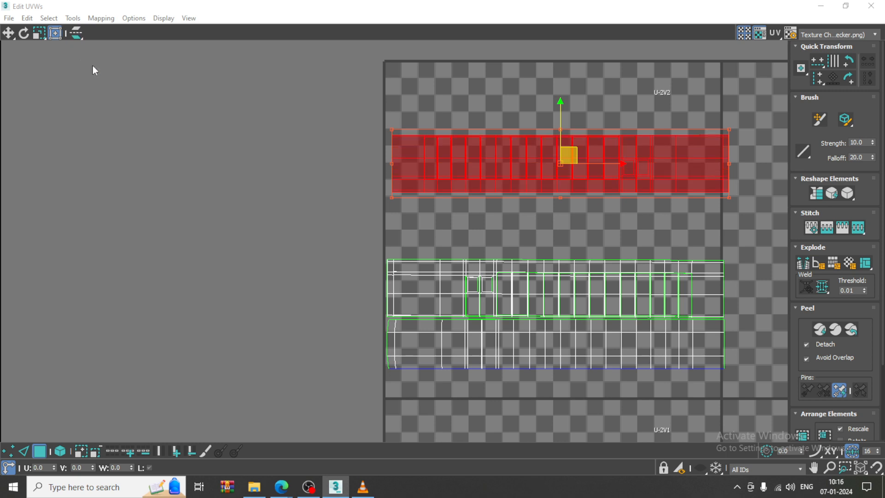
{"action": "left_click", "coordinate": [696, 256]}
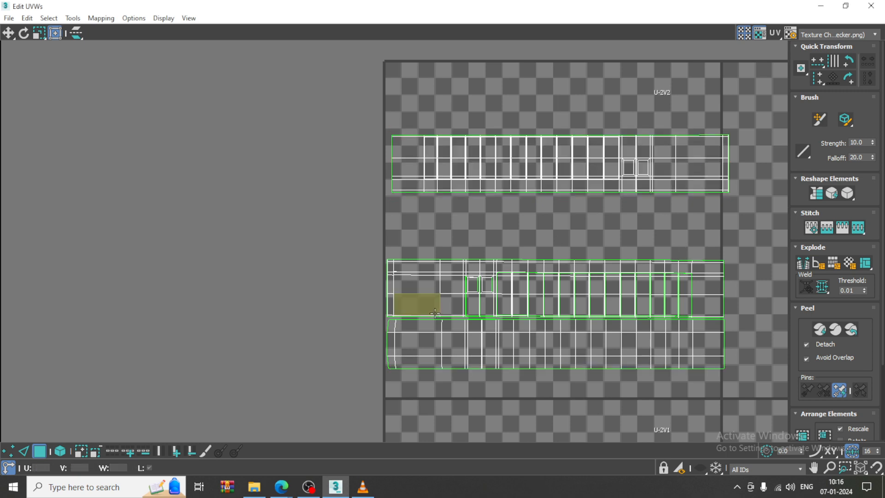
{"action": "key", "text": "2"}
{"action": "left_click", "coordinate": [417, 369]}
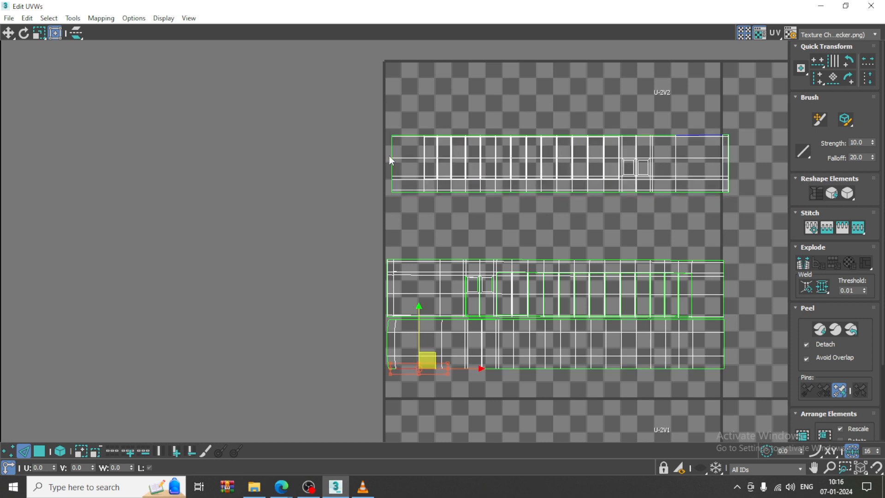
Reverse the upper side shell's vertical flip and mirror it horizontally, checking its shared edge with the floor shell
{"action": "left_click_drag", "start_coordinate": [362, 123], "coordinate": [760, 196]}
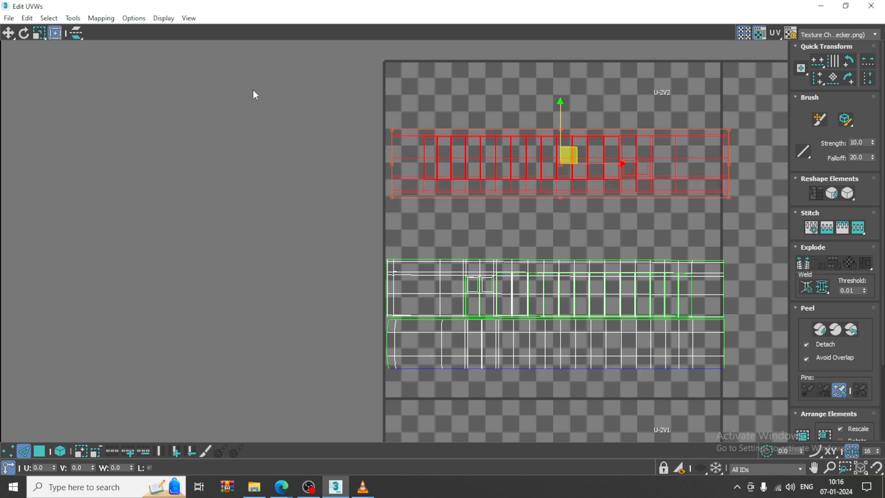
{"action": "left_click", "coordinate": [76, 34]}
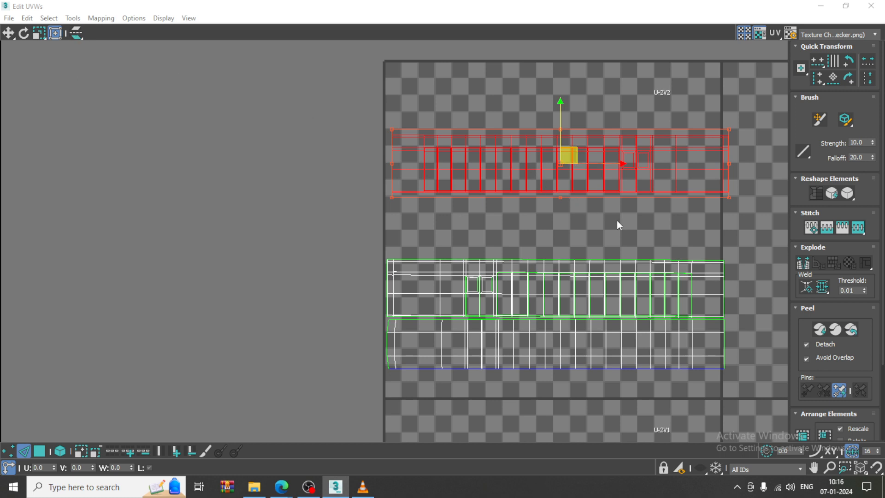
{"action": "mouse_move", "coordinate": [74, 34]}
{"action": "left_mouse_down"}
{"action": "mouse_move", "coordinate": [79, 42]}
{"action": "mouse_move", "coordinate": [80, 25]}
{"action": "left_mouse_up"}
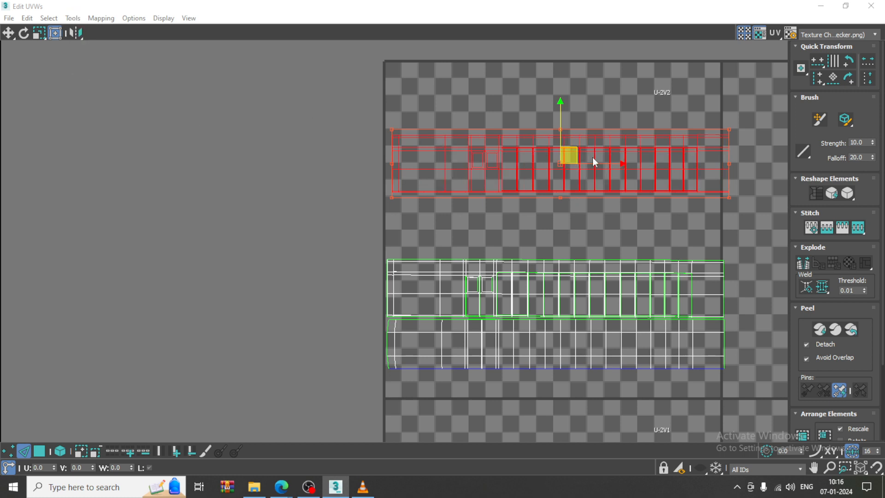
{"action": "left_click", "coordinate": [504, 221]}
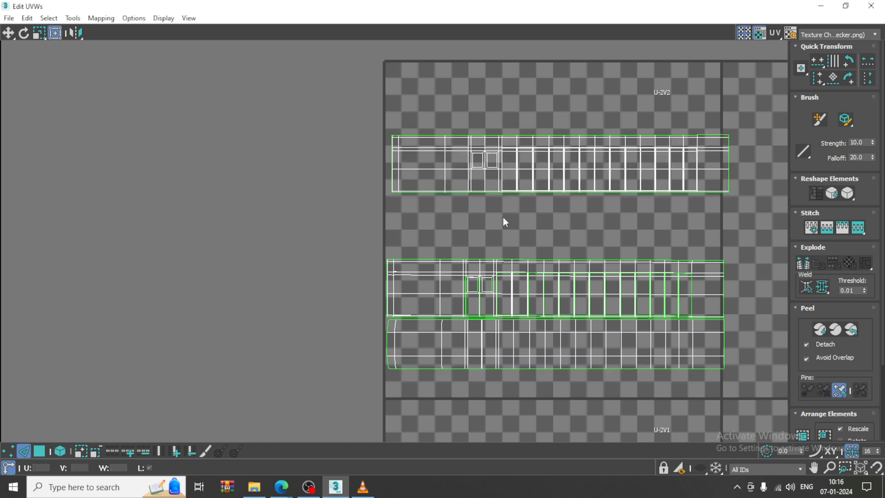
{"action": "key", "text": "2"}
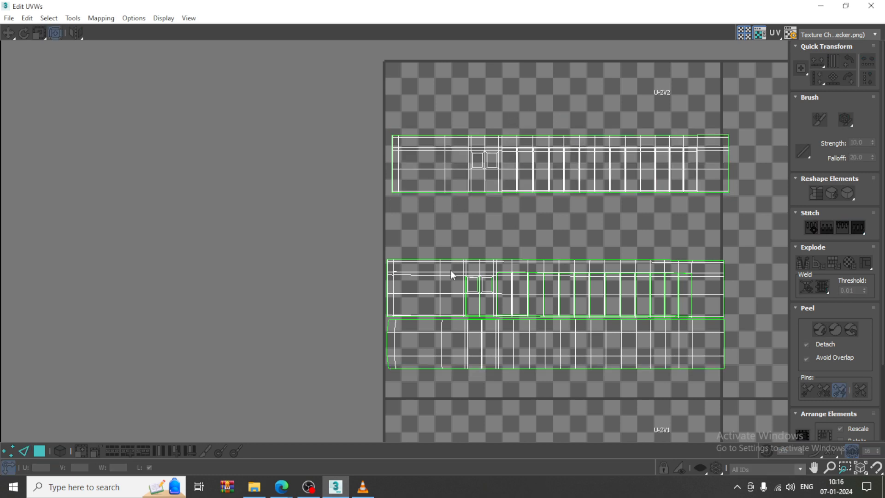
{"action": "key", "text": "2"}
{"action": "left_click", "coordinate": [420, 367]}
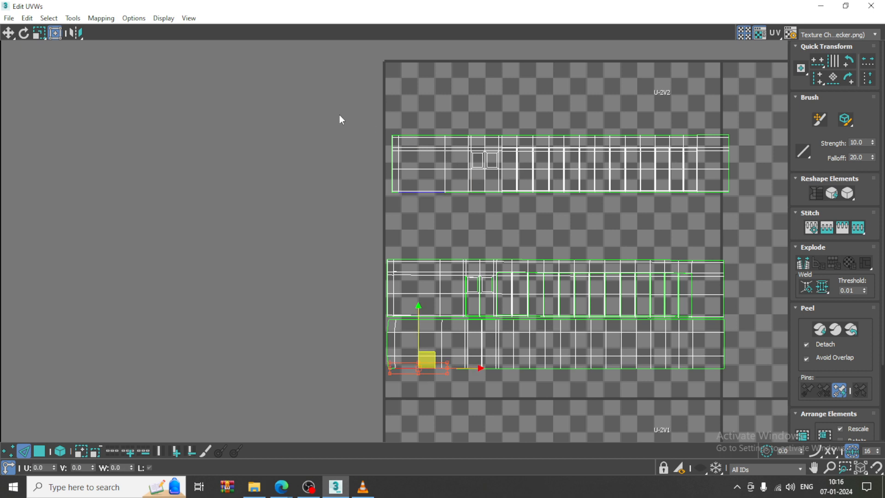
Flip the mirrored upper side shell vertically and check that its shared edge lines up with the floor shell's bottom edge
{"action": "left_click_drag", "start_coordinate": [787, 210], "coordinate": [759, 222]}
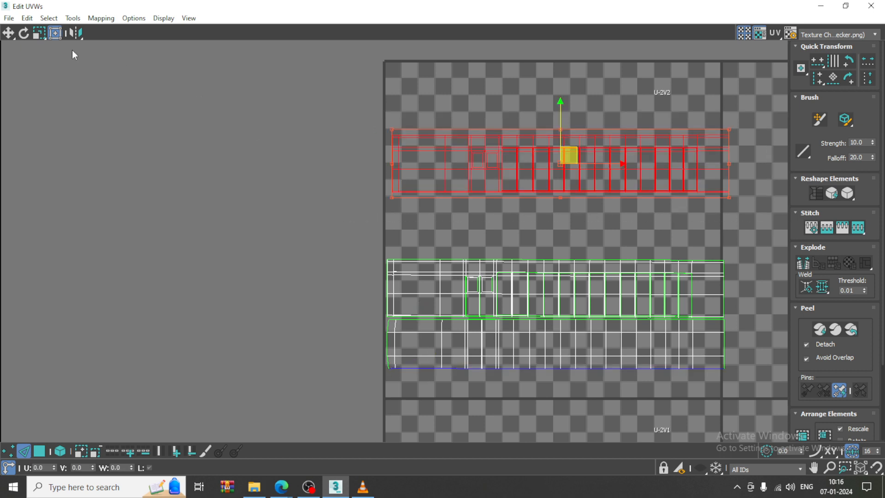
{"action": "key", "text": "3"}
{"action": "left_click_drag", "start_coordinate": [804, 250], "coordinate": [802, 249]}
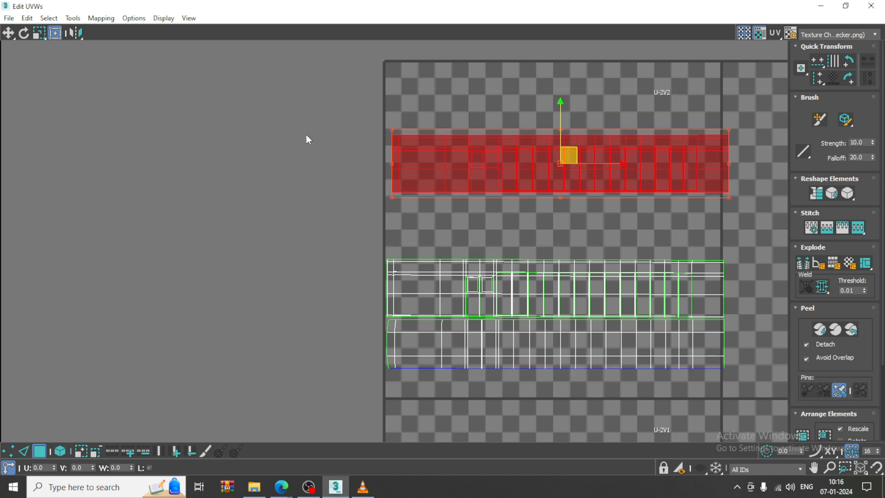
{"action": "mouse_move", "coordinate": [75, 33]}
{"action": "left_mouse_down"}
{"action": "mouse_move", "coordinate": [79, 65]}
{"action": "mouse_move", "coordinate": [82, 48]}
{"action": "left_mouse_up"}
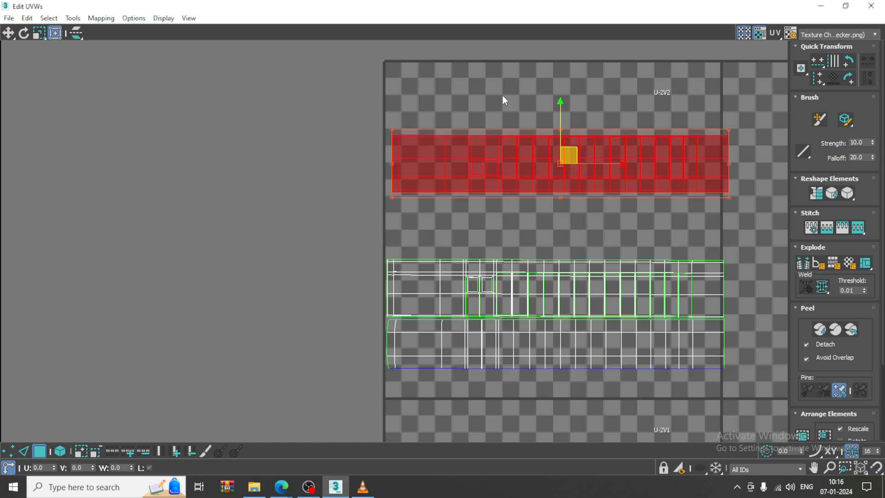
{"action": "left_click", "coordinate": [735, 229]}
{"action": "key", "text": "2"}
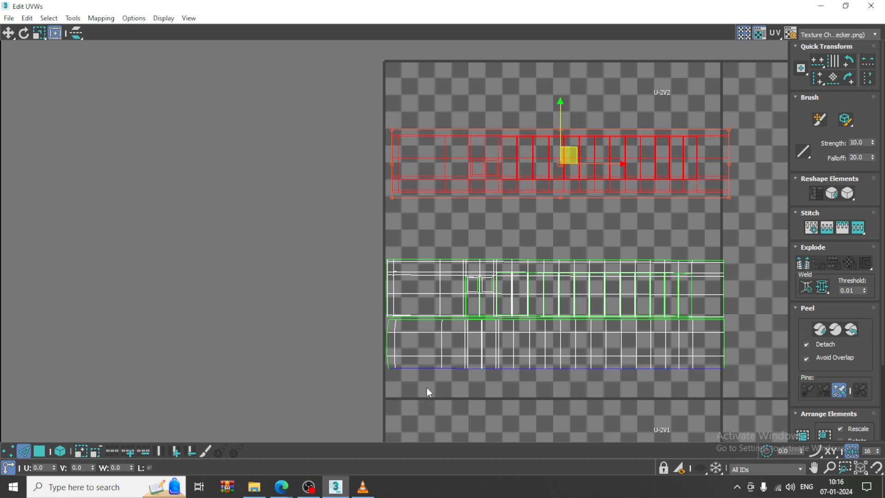
{"action": "left_click", "coordinate": [426, 367]}
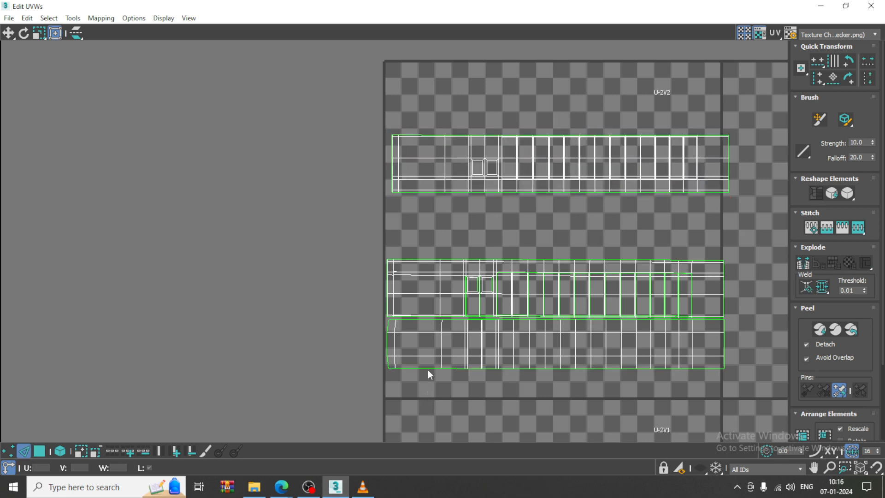
{"action": "left_click", "coordinate": [428, 369]}
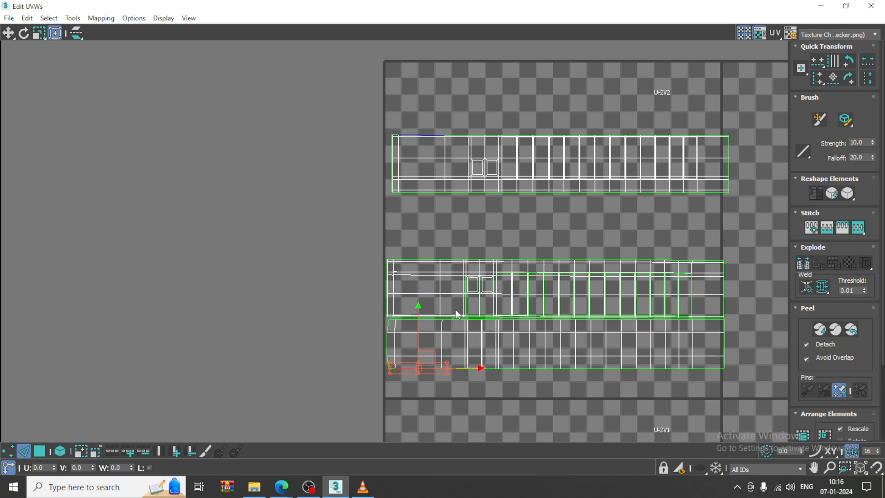
Move the flipped side shell directly beneath the floor shell, aligning its shared edge with the floor's bottom edge
{"action": "middle_click_drag", "start_coordinate": [554, 280], "coordinate": [538, 214]}
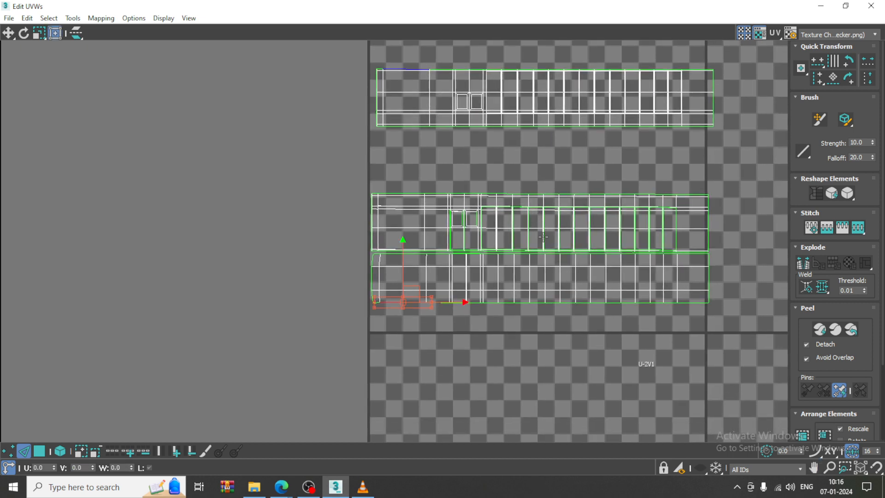
{"action": "middle_click_drag", "start_coordinate": [620, 214], "coordinate": [589, 246]}
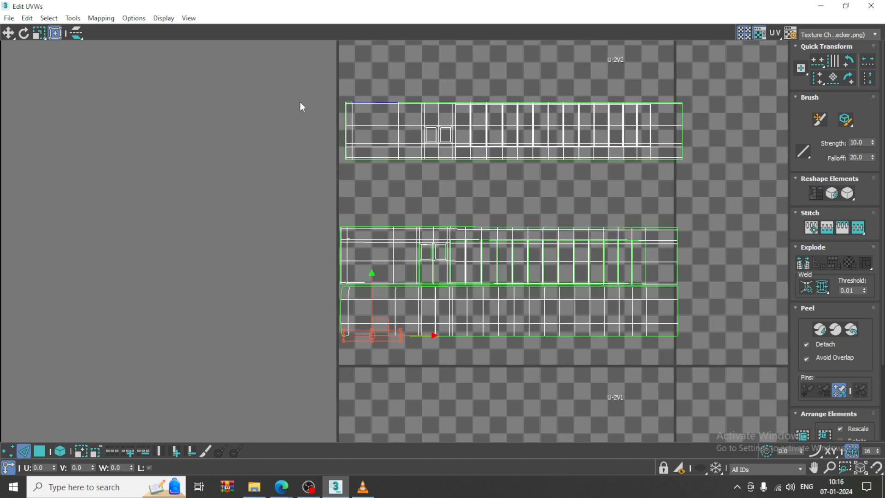
{"action": "key", "text": "3"}
{"action": "left_click_drag", "start_coordinate": [285, 81], "coordinate": [714, 184]}
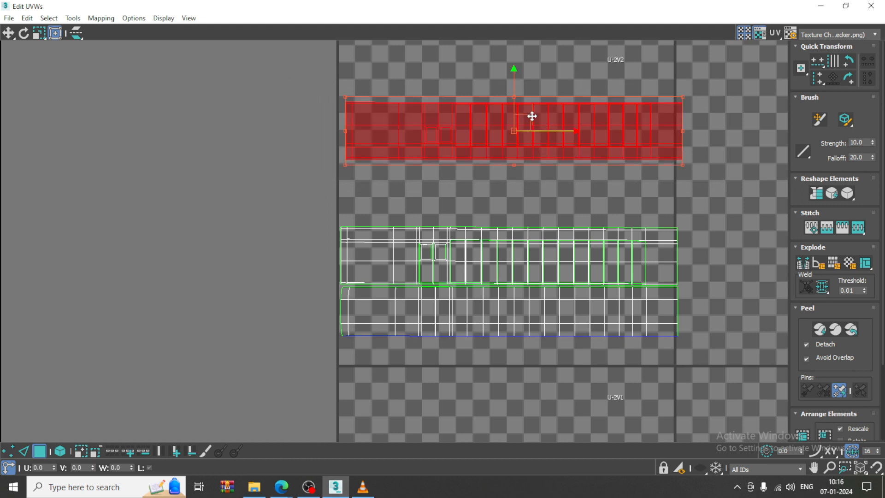
{"action": "left_click_drag", "start_coordinate": [529, 115], "coordinate": [526, 354]}
{"action": "left_click", "coordinate": [617, 169]}
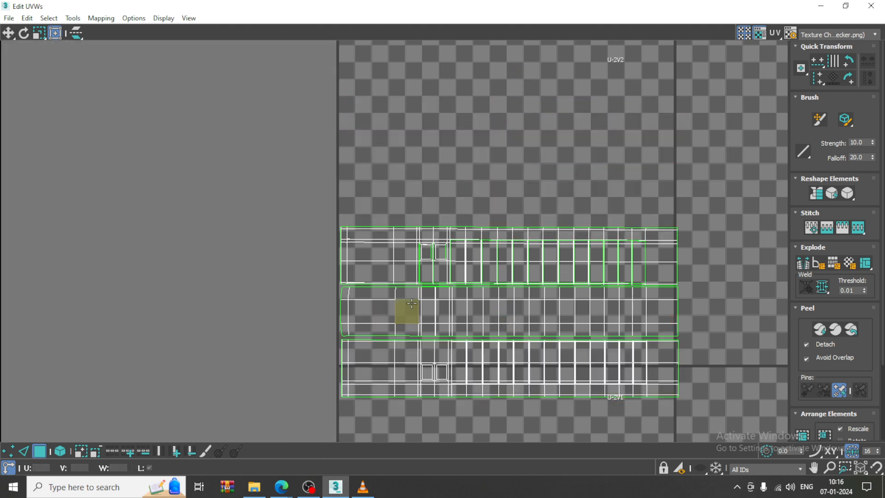
Select a floor polygon at the body's end in the viewport and check its position in the UV layout
{"action": "left_click_drag", "start_coordinate": [656, 253], "coordinate": [657, 253]}
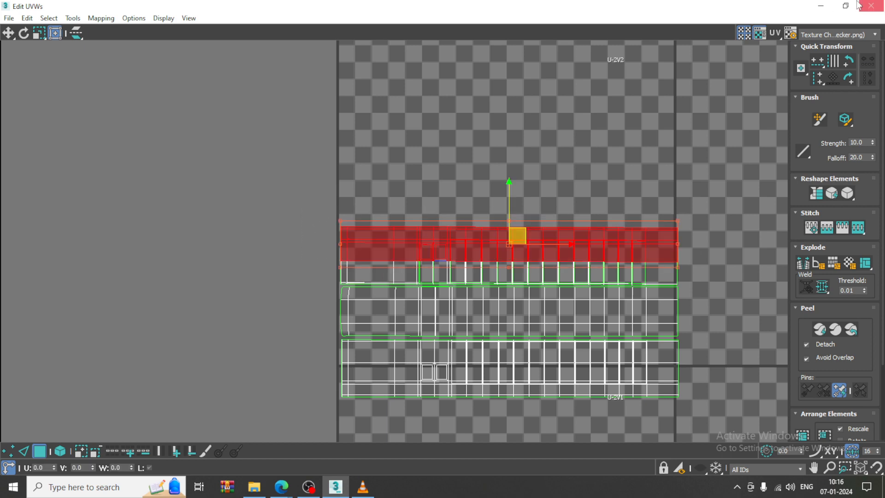
{"action": "left_click", "coordinate": [820, 6]}
{"action": "middle_click_drag", "start_coordinate": [470, 312], "coordinate": [483, 258], "text": "alt"}
{"action": "left_click", "coordinate": [451, 249]}
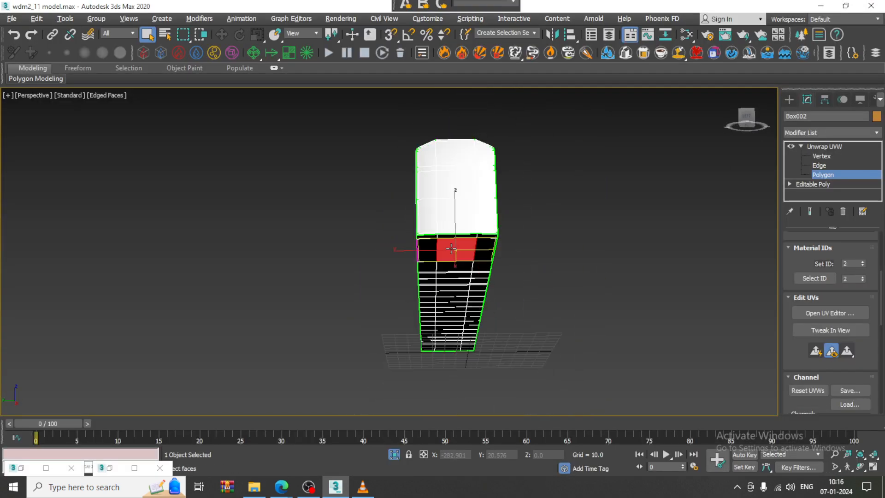
{"action": "left_click", "coordinate": [112, 467]}
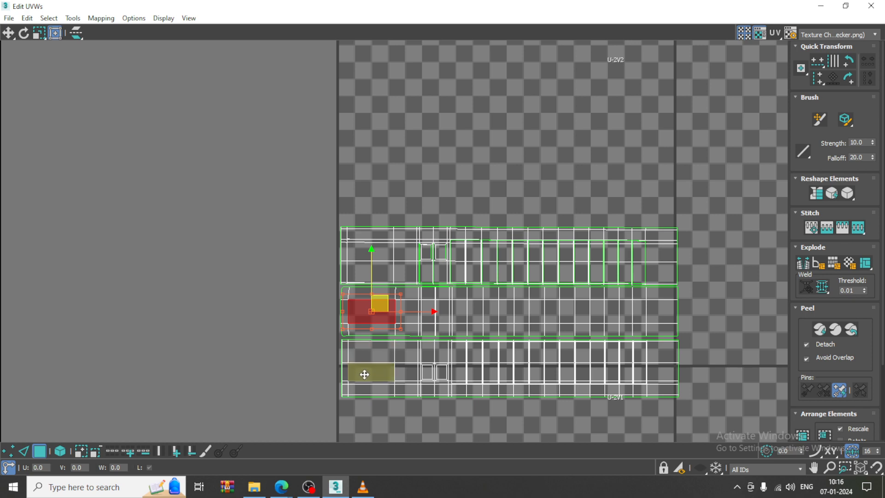
Select the matching end polygon on the bottom side shell in the UV layout and locate it on the locomotive body
{"action": "left_click", "coordinate": [364, 371]}
{"action": "left_click", "coordinate": [820, 6]}
{"action": "middle_click_drag", "start_coordinate": [497, 278], "coordinate": [542, 318], "text": "alt"}
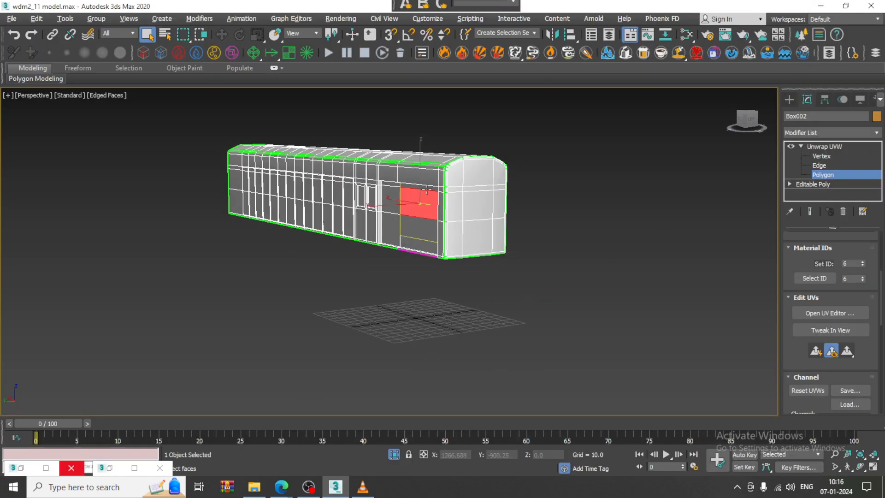
Select the upper polygons of the body's end face, look for them in the UV layout, and clear the selection
{"action": "middle_click_drag", "start_coordinate": [541, 240], "coordinate": [521, 277], "text": "alt"}
{"action": "scroll", "coordinate": [356, 287], "scroll_direction": "up", "scroll_amount": 5}
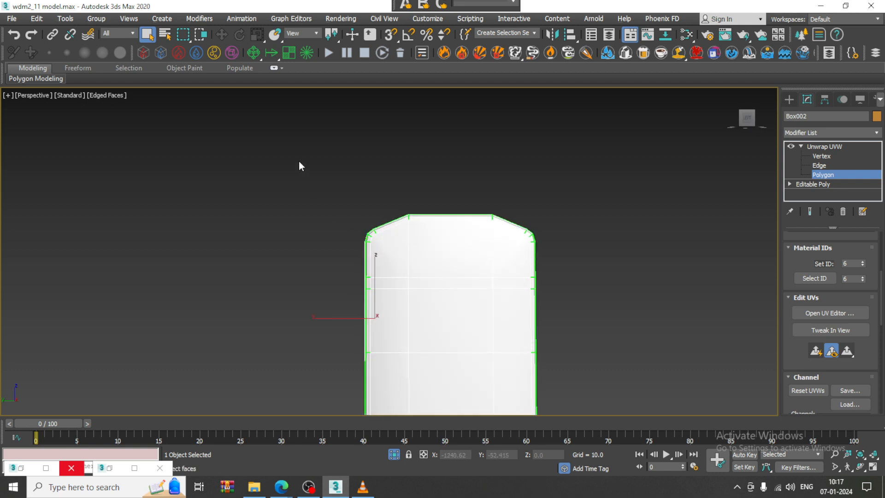
{"action": "left_click_drag", "start_coordinate": [298, 161], "coordinate": [605, 240]}
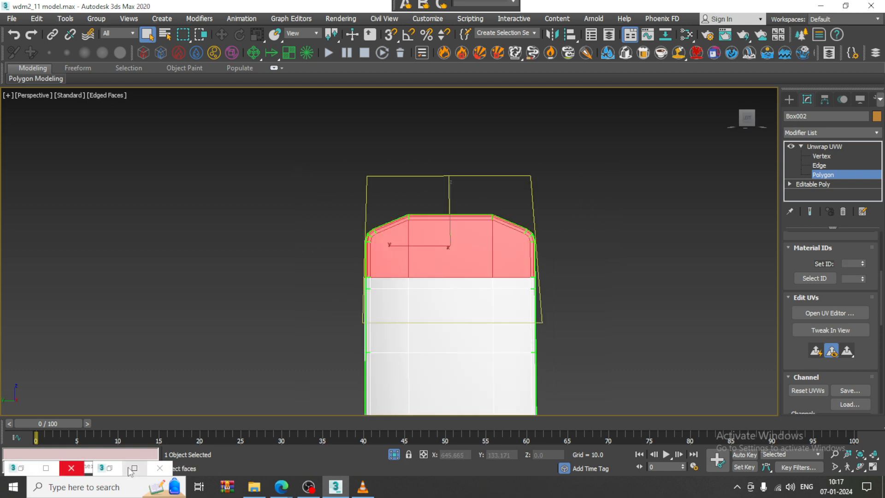
{"action": "left_click", "coordinate": [111, 469]}
{"action": "scroll", "coordinate": [388, 285], "scroll_direction": "down", "scroll_amount": 2}
{"action": "middle_click_drag", "start_coordinate": [441, 296], "coordinate": [363, 243]}
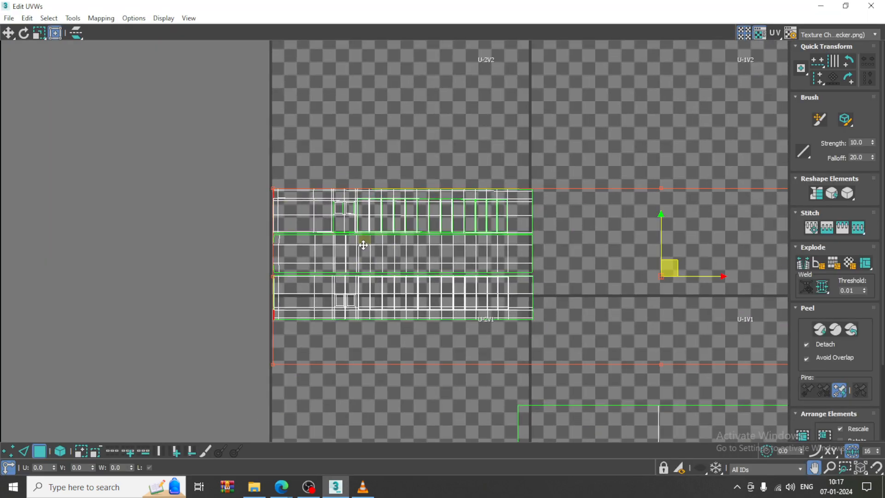
{"action": "left_click_drag", "start_coordinate": [580, 344], "coordinate": [579, 344]}
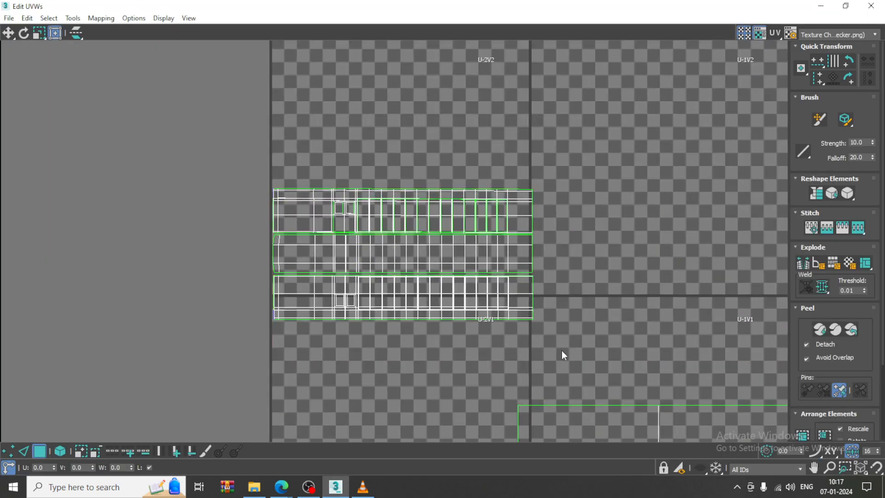
Select all visible body polygons in the viewport and remove the three stacked side and floor shells from the selection in the UV layout
{"action": "left_click", "coordinate": [820, 6]}
{"action": "scroll", "coordinate": [518, 217], "scroll_direction": "down", "scroll_amount": 6}
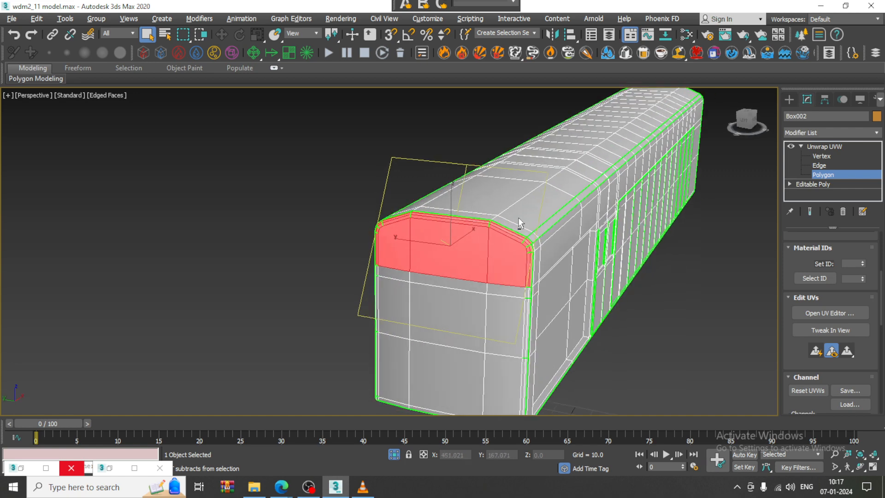
{"action": "middle_click_drag", "start_coordinate": [518, 217], "coordinate": [463, 165], "text": "alt"}
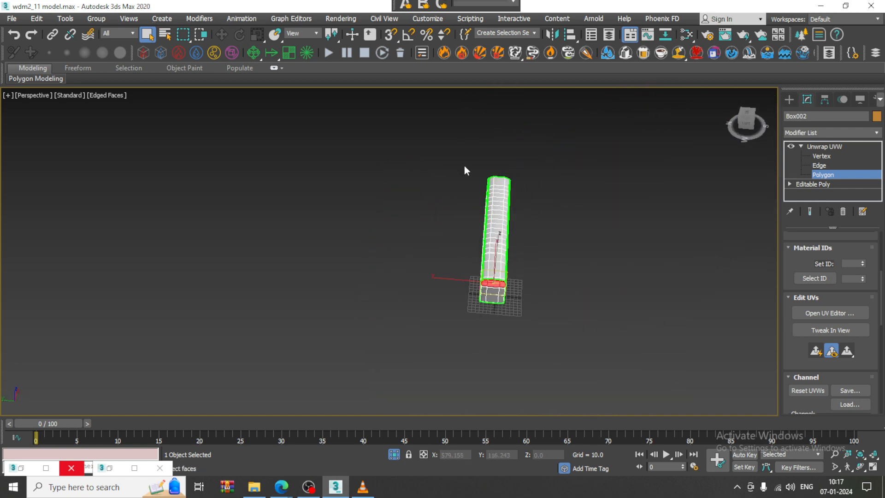
{"action": "left_click_drag", "start_coordinate": [464, 164], "coordinate": [599, 341]}
{"action": "left_click", "coordinate": [21, 467]}
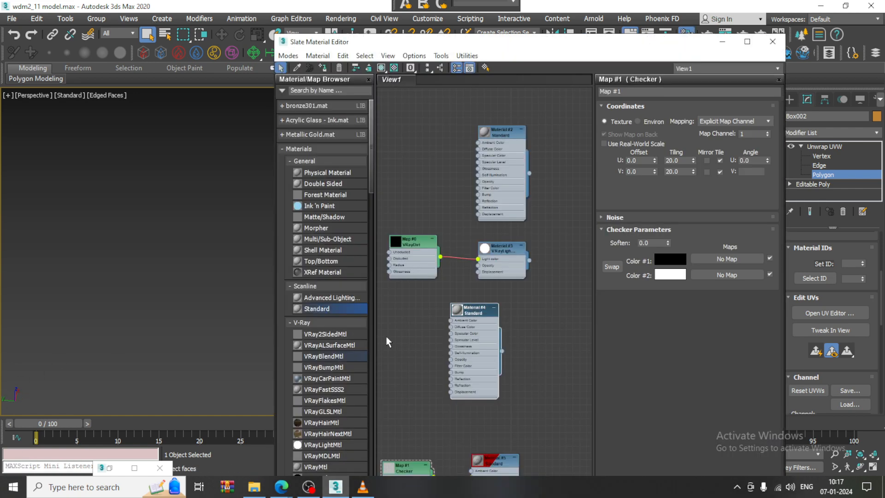
{"action": "left_click", "coordinate": [722, 42]}
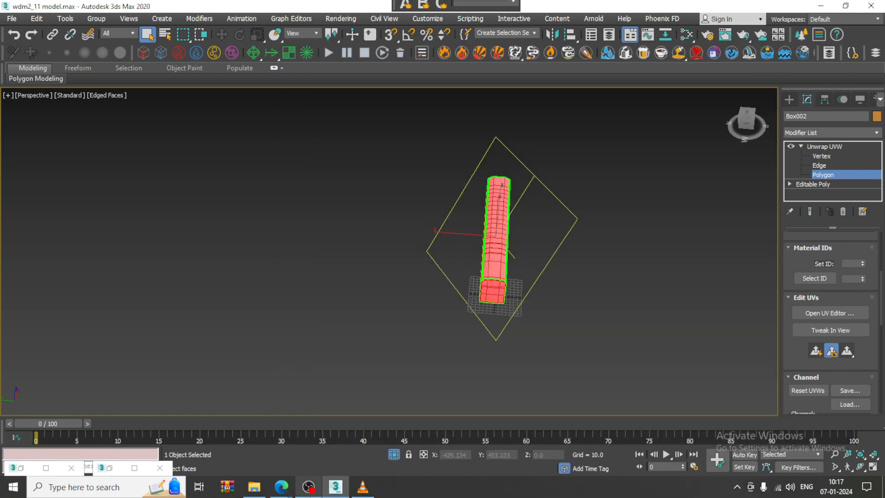
{"action": "left_click", "coordinate": [109, 467]}
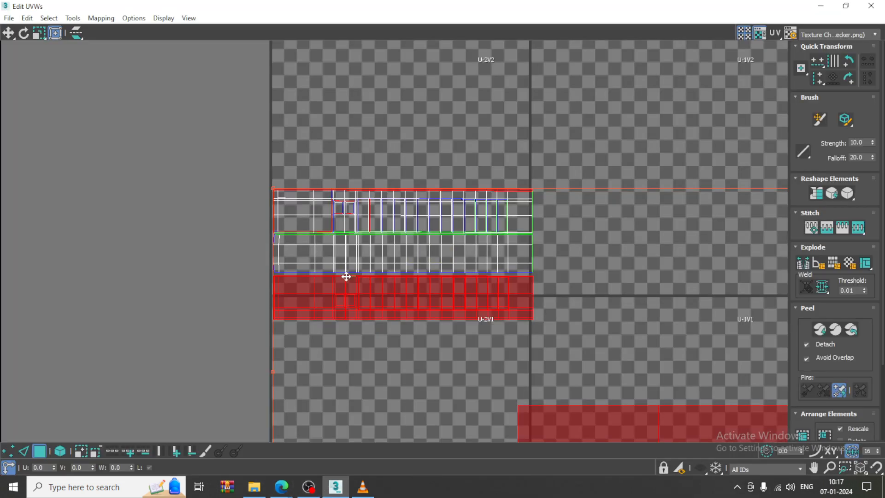
{"action": "scroll", "coordinate": [346, 273], "scroll_direction": "down", "scroll_amount": 4}
{"action": "left_click_drag", "start_coordinate": [236, 193], "coordinate": [428, 318]}
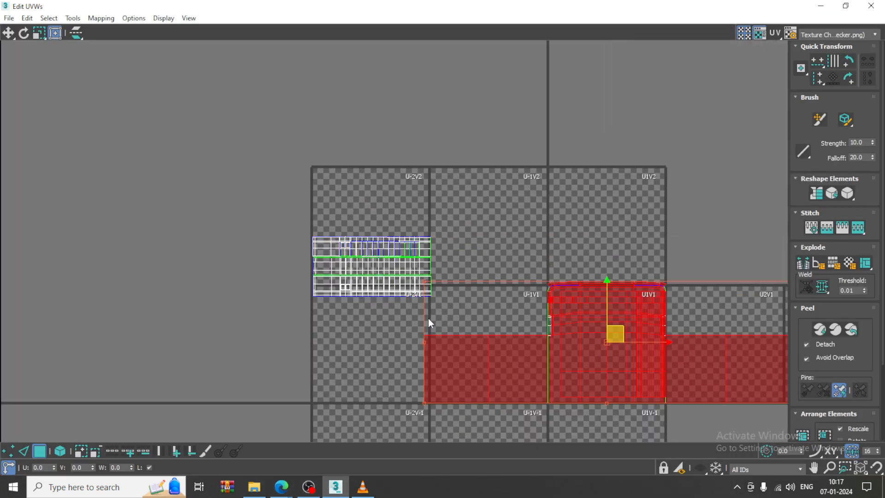
Remove the end face polygons beneath the roof from the selection at one end of the body
{"action": "left_click", "coordinate": [820, 6]}
{"action": "middle_click_drag", "start_coordinate": [541, 242], "coordinate": [445, 240], "text": "alt"}
{"action": "scroll", "coordinate": [388, 220], "scroll_direction": "up", "scroll_amount": 3}
{"action": "scroll", "coordinate": [591, 239], "scroll_direction": "up", "scroll_amount": 3}
{"action": "middle_click_drag", "start_coordinate": [458, 244], "coordinate": [465, 241], "text": "alt"}
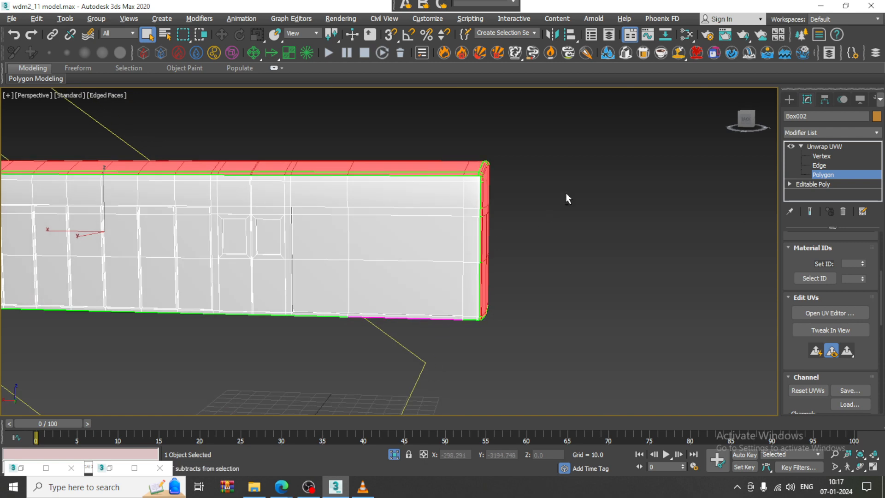
{"action": "left_click_drag", "start_coordinate": [472, 368], "coordinate": [471, 371], "text": "alt"}
{"action": "middle_click_drag", "start_coordinate": [545, 261], "coordinate": [518, 282]}
{"action": "scroll", "coordinate": [490, 240], "scroll_direction": "up", "scroll_amount": 3}
{"action": "middle_click_drag", "start_coordinate": [491, 241], "coordinate": [444, 241], "text": "alt"}
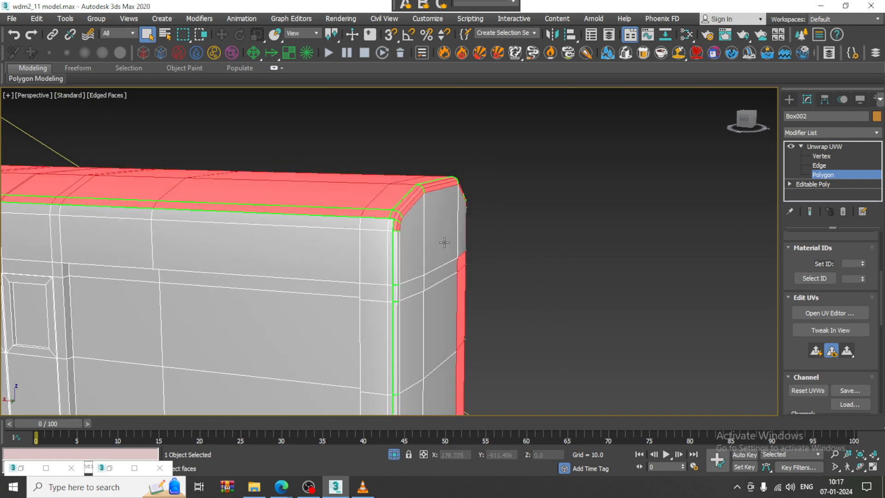
Deselect the narrow bevel polygons that border the roof along the top of the same end face
{"action": "scroll", "coordinate": [444, 241], "scroll_direction": "up", "scroll_amount": 3}
{"action": "left_click_drag", "start_coordinate": [437, 491], "coordinate": [437, 484], "text": "alt"}
{"action": "scroll", "coordinate": [359, 227], "scroll_direction": "up", "scroll_amount": 2}
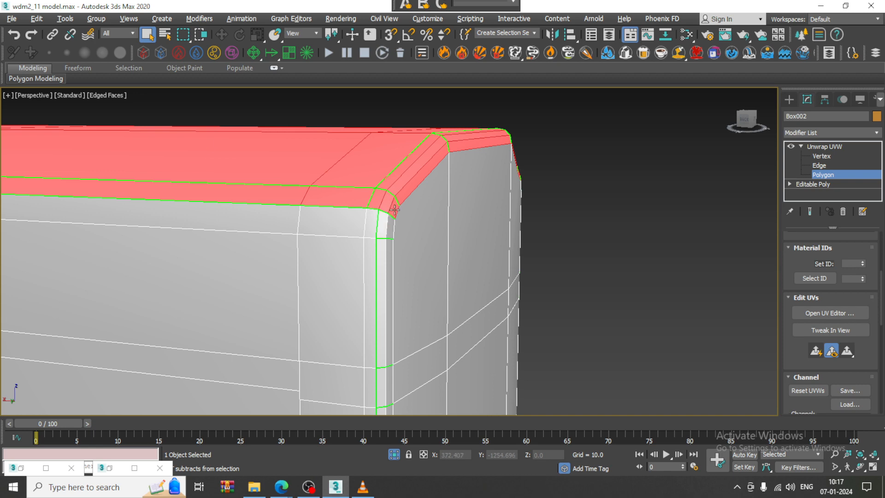
{"action": "left_click", "coordinate": [412, 185], "text": "alt"}
{"action": "left_click", "coordinate": [406, 174], "text": "alt"}
{"action": "middle_click_drag", "start_coordinate": [507, 166], "coordinate": [490, 145], "text": "alt"}
{"action": "scroll", "coordinate": [491, 145], "scroll_direction": "up", "scroll_amount": 2}
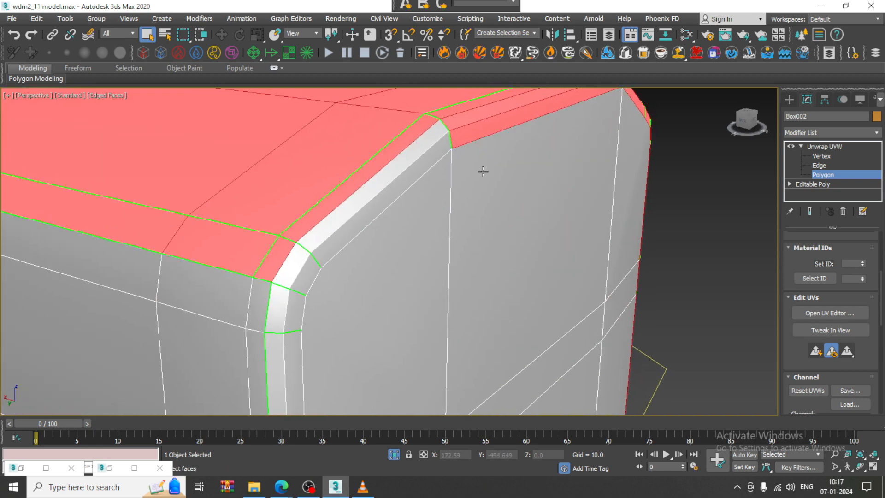
{"action": "left_click", "coordinate": [474, 125], "text": "alt"}
{"action": "middle_click_drag", "start_coordinate": [528, 123], "coordinate": [651, 181], "text": "alt"}
{"action": "scroll", "coordinate": [468, 201], "scroll_direction": "up", "scroll_amount": 2}
{"action": "left_click", "coordinate": [451, 192], "text": "alt"}
{"action": "left_click", "coordinate": [452, 180], "text": "alt"}
Deselect the remaining bevel strip down the vertical corner and along the bottom edge of the end face
{"action": "middle_click_drag", "start_coordinate": [462, 241], "coordinate": [360, 218], "text": "alt"}
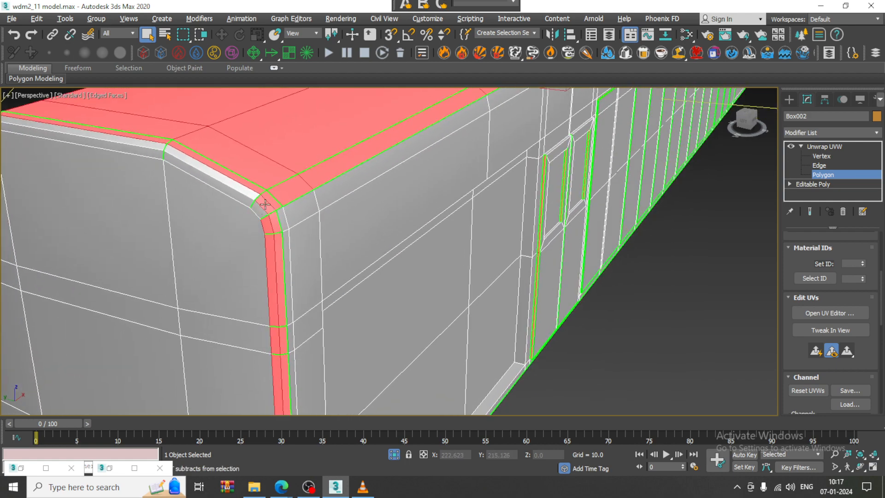
{"action": "scroll", "coordinate": [262, 251], "scroll_direction": "down", "scroll_amount": 3}
{"action": "middle_click_drag", "start_coordinate": [262, 251], "coordinate": [225, 253], "text": "alt"}
{"action": "middle_click_drag", "start_coordinate": [225, 253], "coordinate": [355, 242]}
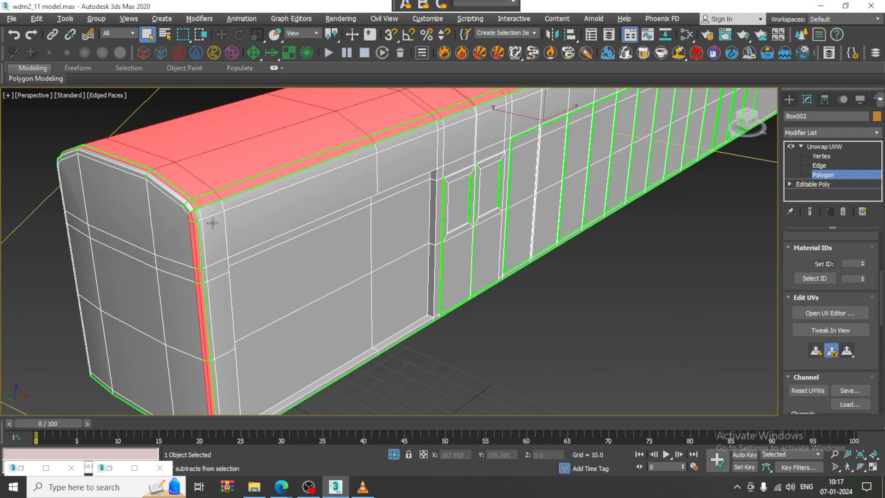
{"action": "left_click_drag", "start_coordinate": [211, 284], "coordinate": [233, 286], "text": "alt"}
{"action": "middle_click_drag", "start_coordinate": [237, 287], "coordinate": [264, 241]}
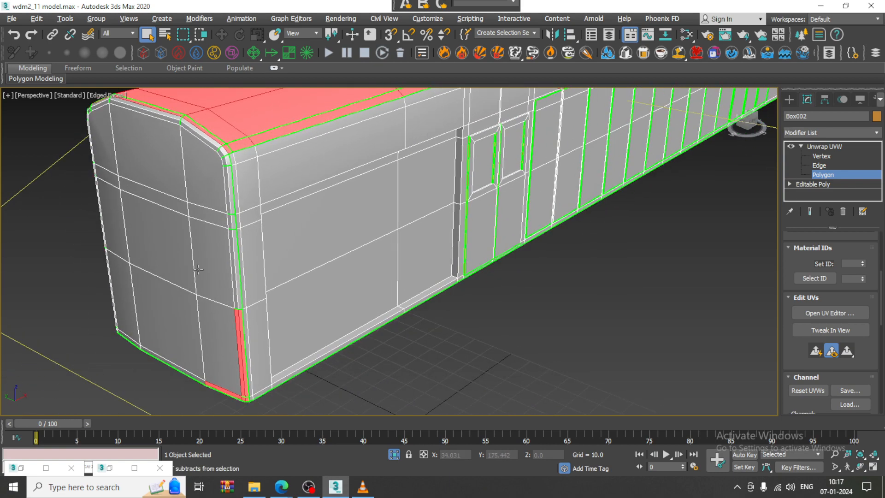
{"action": "left_click_drag", "start_coordinate": [194, 267], "coordinate": [243, 405], "text": "alt"}
Deselect the leftover polygons beneath the roof along the rest of the body so only the roof polygons stay selected
{"action": "scroll", "coordinate": [302, 281], "scroll_direction": "down", "scroll_amount": 5}
{"action": "middle_click_drag", "start_coordinate": [301, 280], "coordinate": [426, 301], "text": "alt"}
{"action": "scroll", "coordinate": [421, 267], "scroll_direction": "up", "scroll_amount": 5}
{"action": "scroll", "coordinate": [515, 263], "scroll_direction": "down", "scroll_amount": 8}
{"action": "left_click_drag", "start_coordinate": [481, 289], "coordinate": [481, 288], "text": "alt"}
{"action": "middle_click_drag", "start_coordinate": [400, 277], "coordinate": [504, 276], "text": "alt"}
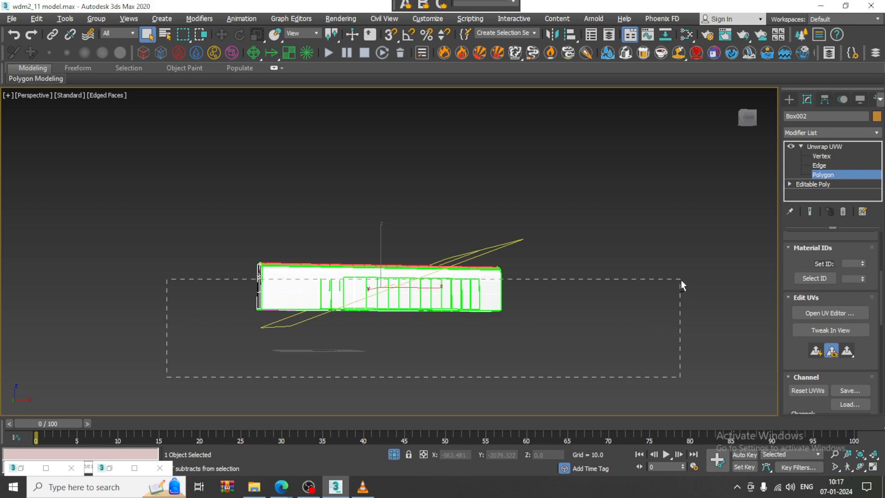
{"action": "left_click_drag", "start_coordinate": [680, 280], "coordinate": [681, 277], "text": "alt"}
Check the roof selection at the body's end, apply a quick planar map to it, and open it in the UV editor
{"action": "middle_click_drag", "start_coordinate": [428, 284], "coordinate": [563, 339], "text": "alt"}
{"action": "scroll", "coordinate": [484, 299], "scroll_direction": "up", "scroll_amount": 5}
{"action": "middle_click_drag", "start_coordinate": [381, 327], "coordinate": [442, 238]}
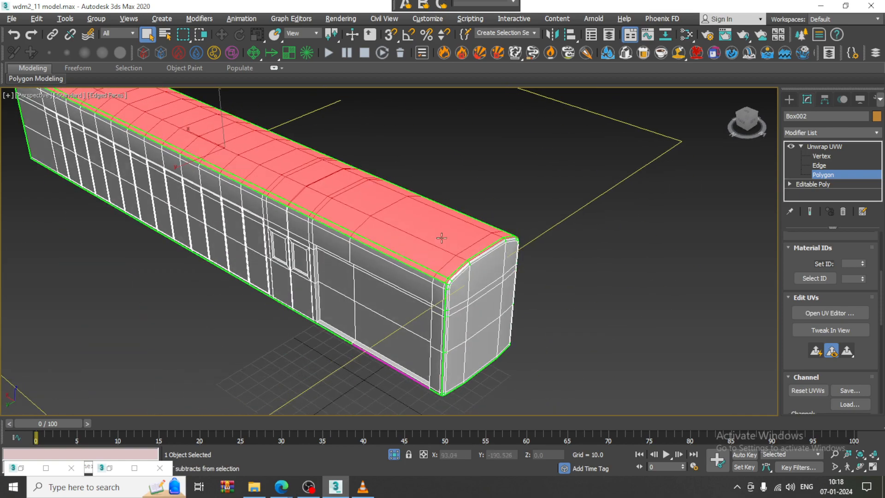
{"action": "scroll", "coordinate": [441, 238], "scroll_direction": "up", "scroll_amount": 6}
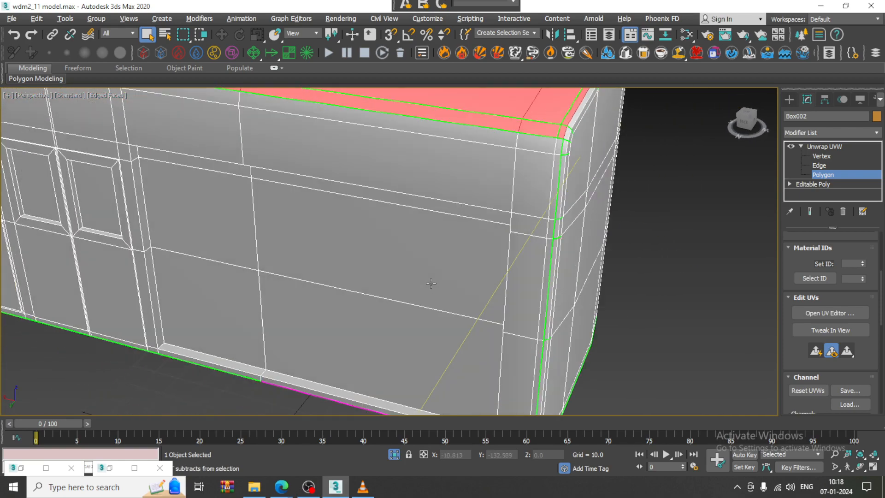
{"action": "middle_click_drag", "start_coordinate": [565, 190], "coordinate": [539, 252], "text": "alt"}
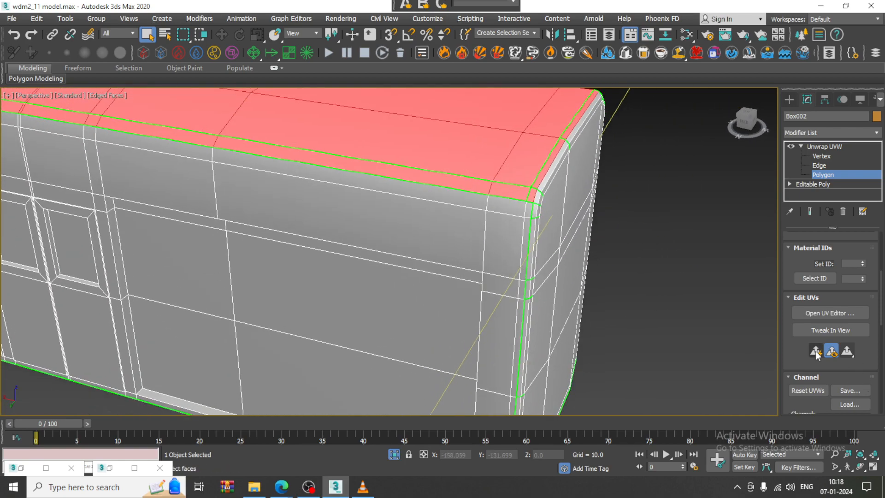
{"action": "left_click", "coordinate": [829, 312]}
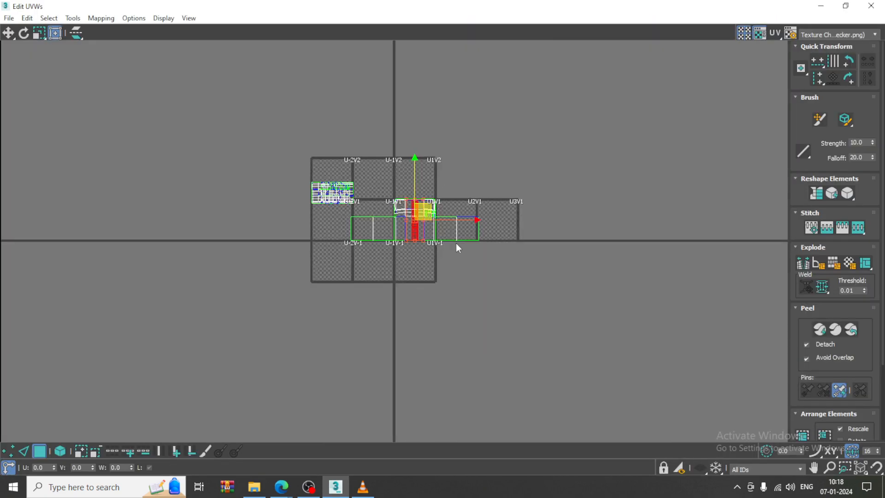
Move the roof shell clear above the stacked side and floor shells, reducing the UV editor window to sit beside the viewport
{"action": "scroll", "coordinate": [457, 248], "scroll_direction": "up", "scroll_amount": 6}
{"action": "middle_click_drag", "start_coordinate": [312, 148], "coordinate": [470, 286]}
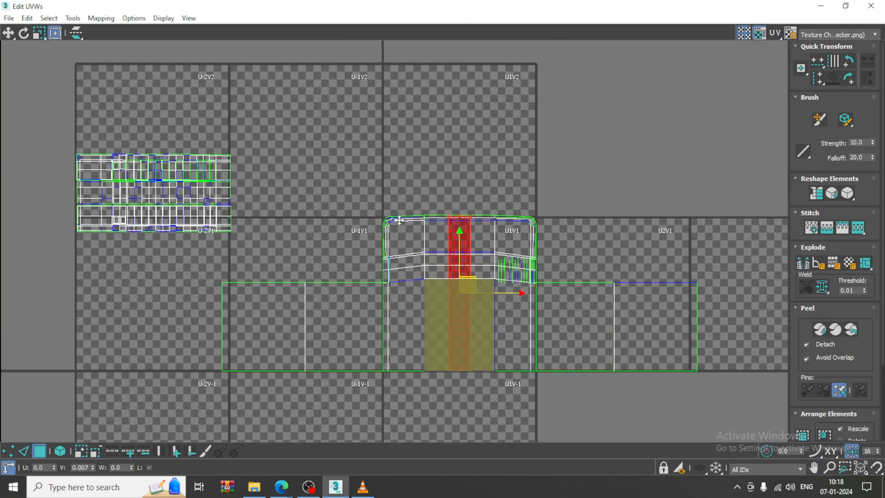
{"action": "left_click_drag", "start_coordinate": [459, 254], "coordinate": [165, 62]}
{"action": "middle_click_drag", "start_coordinate": [198, 103], "coordinate": [373, 216]}
{"action": "scroll", "coordinate": [340, 220], "scroll_direction": "up", "scroll_amount": 2}
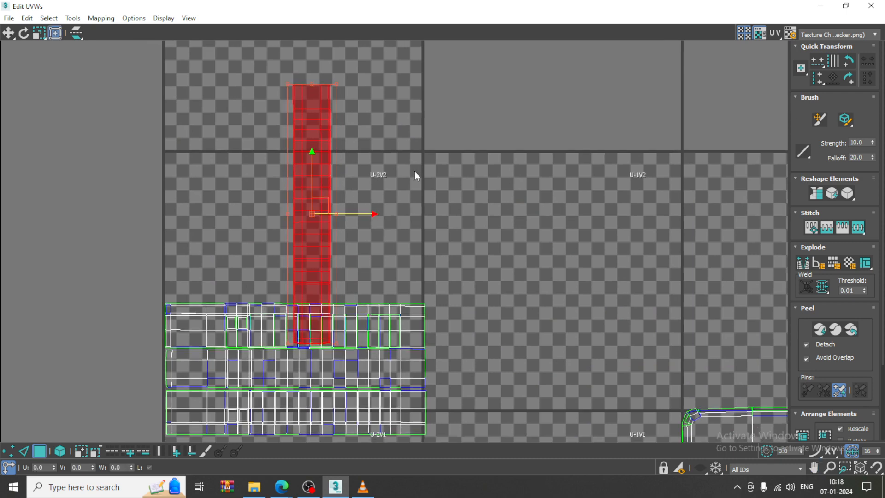
{"action": "double_click", "coordinate": [731, 11]}
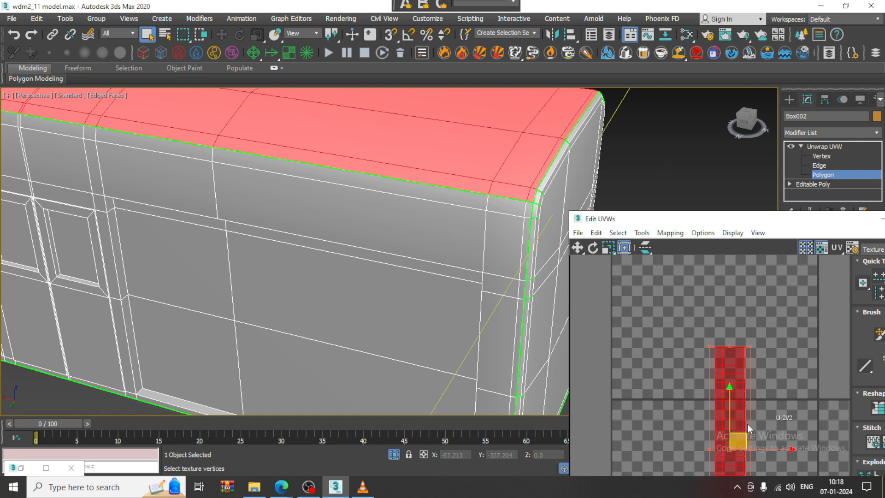
{"action": "left_click_drag", "start_coordinate": [732, 419], "coordinate": [733, 339]}
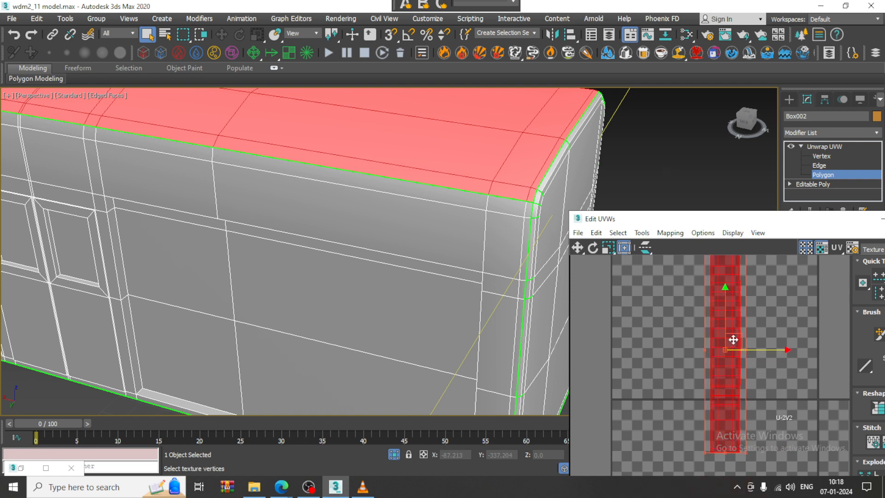
Select an end roof polygon and the end polygons of the stacked shells to compare the roof shell's orientation with theirs
{"action": "left_click", "coordinate": [648, 180]}
{"action": "left_click", "coordinate": [530, 157]}
{"action": "scroll", "coordinate": [747, 349], "scroll_direction": "down", "scroll_amount": 3}
{"action": "middle_click_drag", "start_coordinate": [748, 349], "coordinate": [708, 270]}
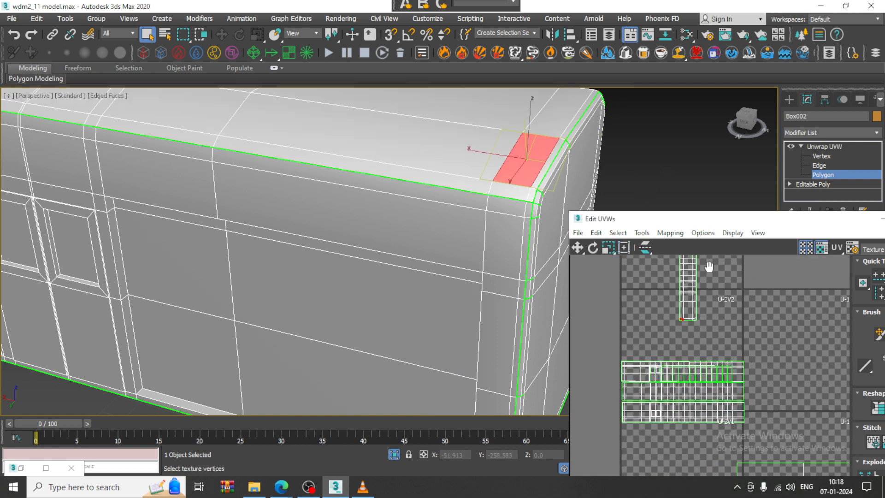
{"action": "left_click", "coordinate": [624, 374]}
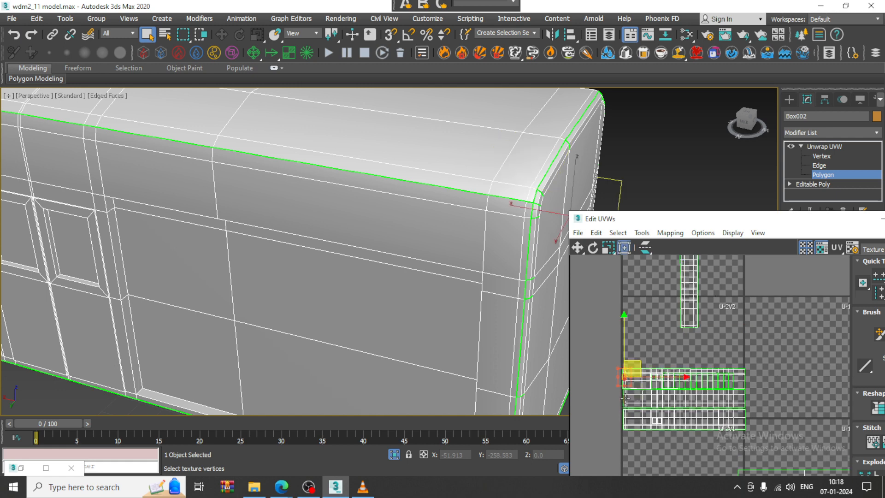
{"action": "left_click", "coordinate": [626, 396]}
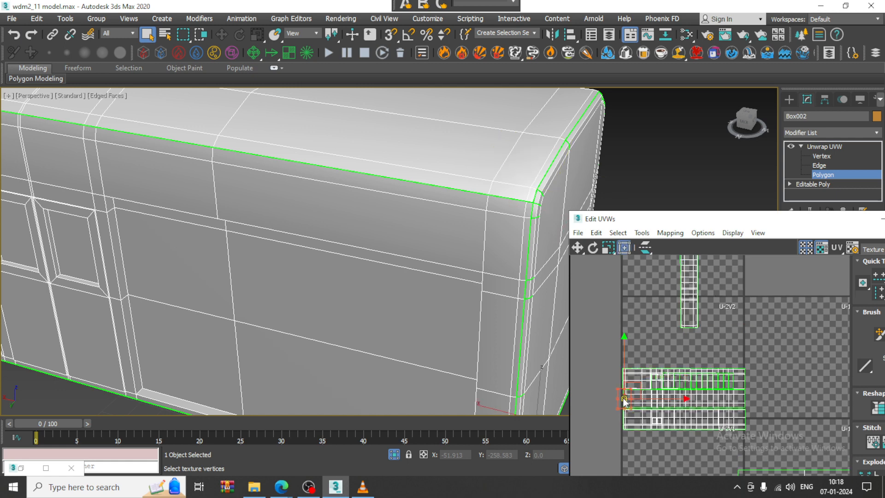
{"action": "left_click", "coordinate": [625, 422]}
{"action": "middle_click_drag", "start_coordinate": [713, 317], "coordinate": [695, 370]}
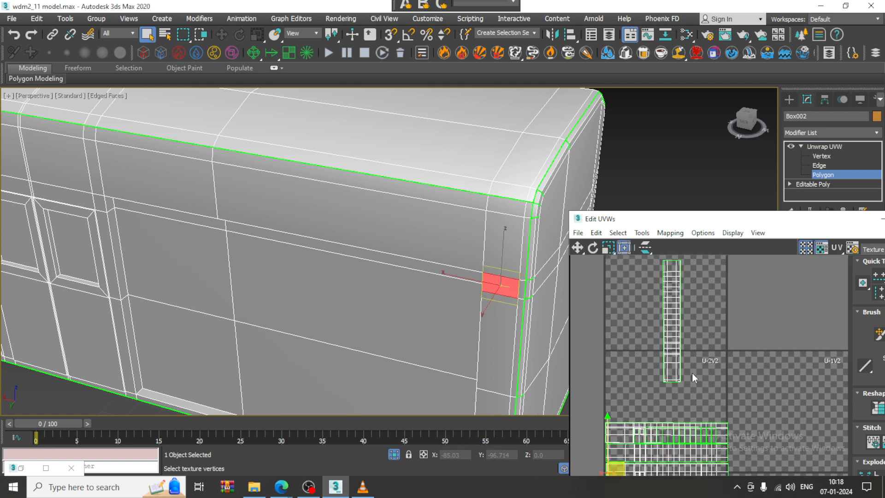
{"action": "scroll", "coordinate": [661, 306], "scroll_direction": "down", "scroll_amount": 1}
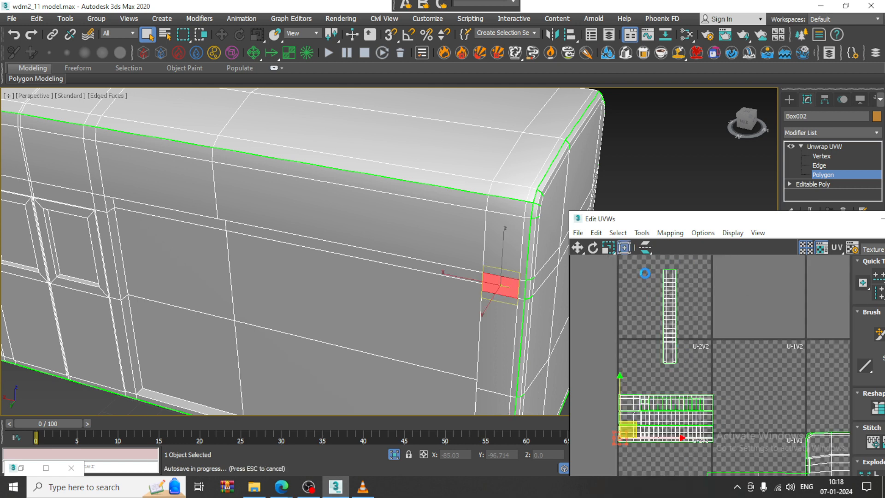
Select the entire roof shell and rotate it about 90 degrees so it runs horizontally like the side and floor shells
{"action": "left_click_drag", "start_coordinate": [644, 272], "coordinate": [679, 314]}
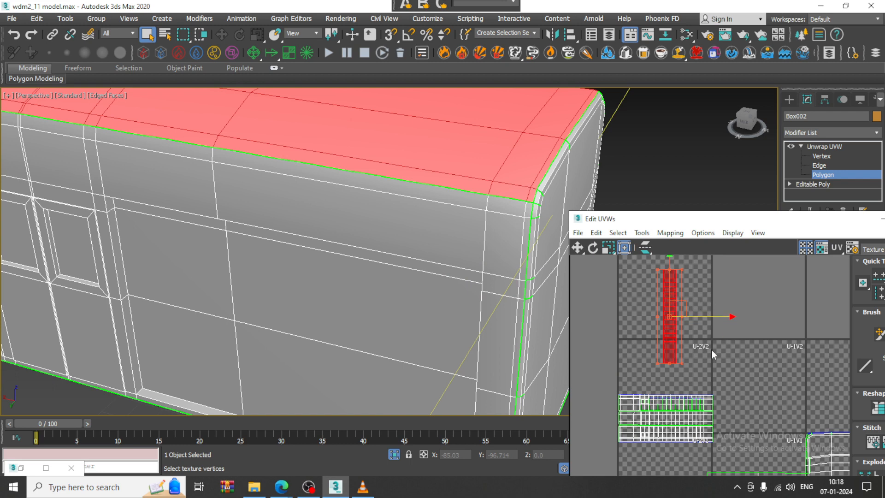
{"action": "key", "text": "e"}
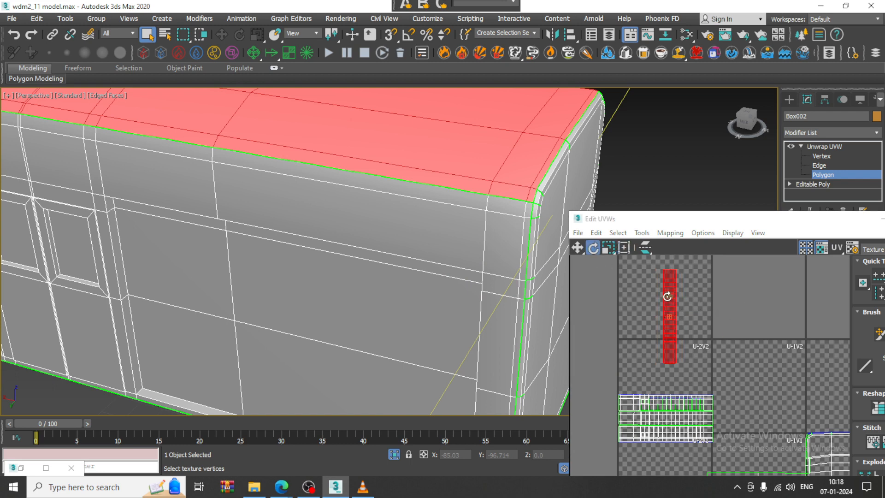
{"action": "left_click_drag", "start_coordinate": [667, 296], "coordinate": [692, 313]}
{"action": "scroll", "coordinate": [691, 314], "scroll_direction": "up", "scroll_amount": 1}
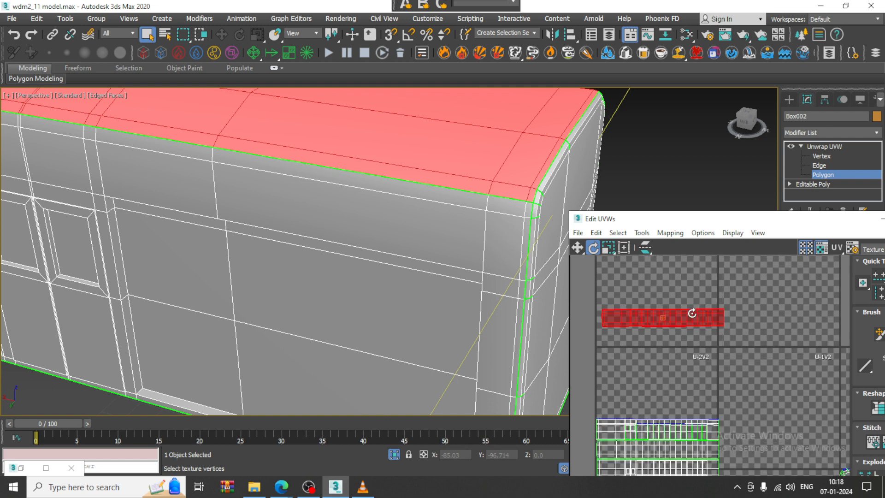
Undo the roof shell's freehand rotation, turn on angle snap, and rotate the shell 90 degrees to lie horizontally
{"action": "scroll", "coordinate": [685, 330], "scroll_direction": "up", "scroll_amount": 2}
{"action": "scroll", "coordinate": [686, 330], "scroll_direction": "down", "scroll_amount": 1}
{"action": "key", "text": "ctrl+z"}
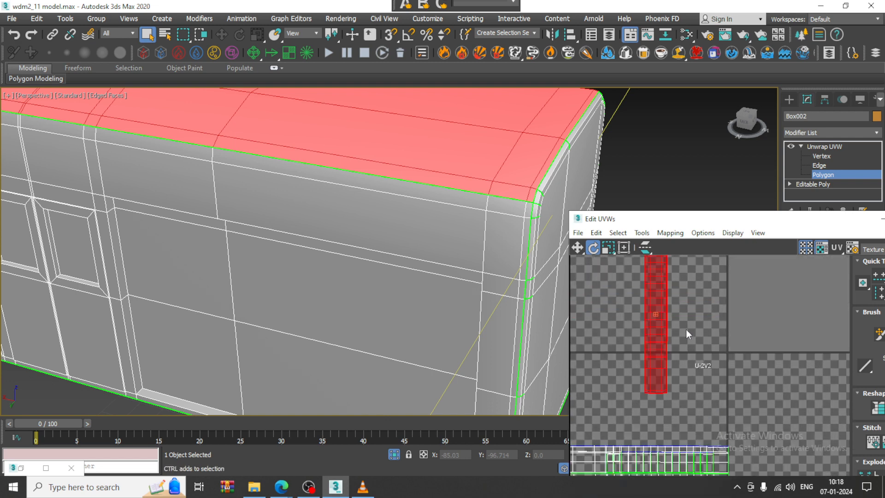
{"action": "middle_click_drag", "start_coordinate": [699, 330], "coordinate": [713, 352]}
{"action": "left_click", "coordinate": [408, 35]}
{"action": "right_click", "coordinate": [408, 35]}
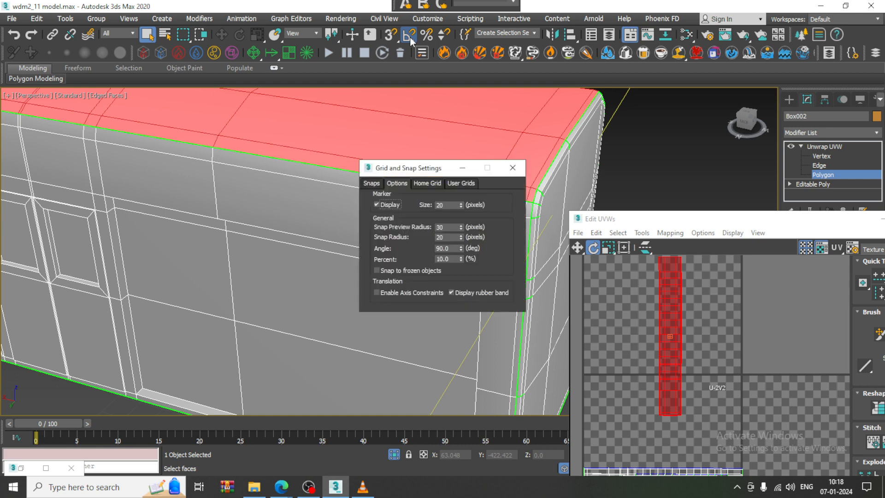
{"action": "left_click", "coordinate": [512, 168]}
{"action": "left_click_drag", "start_coordinate": [671, 293], "coordinate": [737, 340]}
{"action": "scroll", "coordinate": [723, 307], "scroll_direction": "down", "scroll_amount": 3}
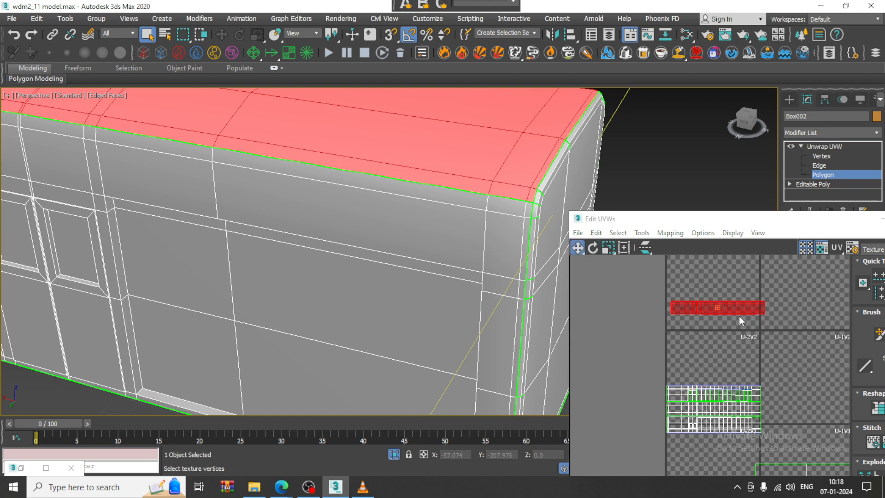
Move the roof shell down just above the stacked side and floor shells and line up its left end with theirs
{"action": "left_click_drag", "start_coordinate": [737, 312], "coordinate": [728, 378]}
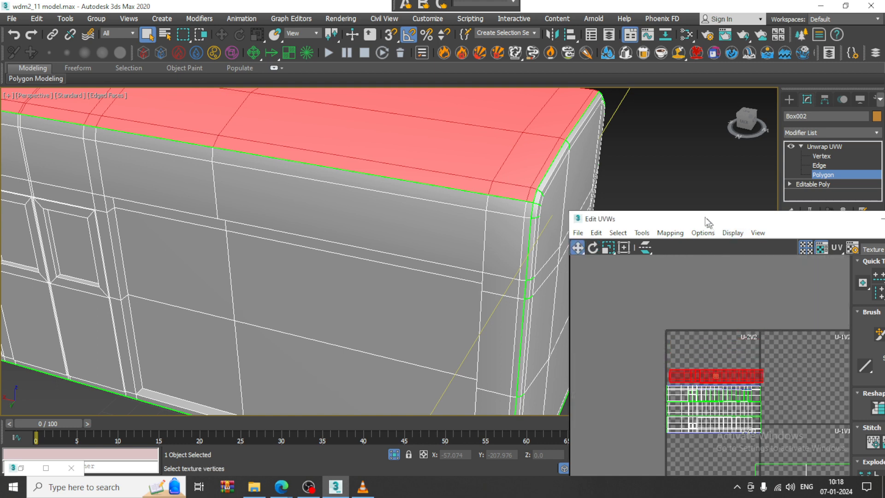
{"action": "left_click_drag", "start_coordinate": [708, 222], "coordinate": [407, 58]}
{"action": "scroll", "coordinate": [404, 208], "scroll_direction": "up", "scroll_amount": 5}
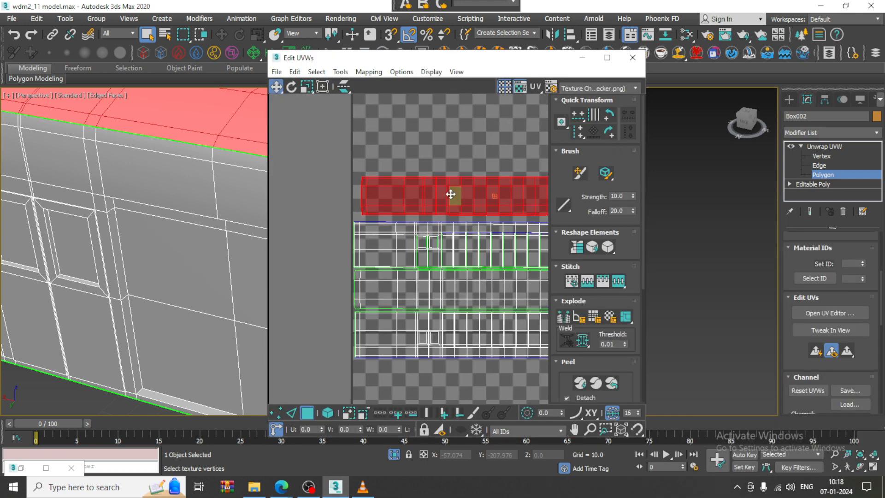
{"action": "left_click_drag", "start_coordinate": [450, 194], "coordinate": [444, 200]}
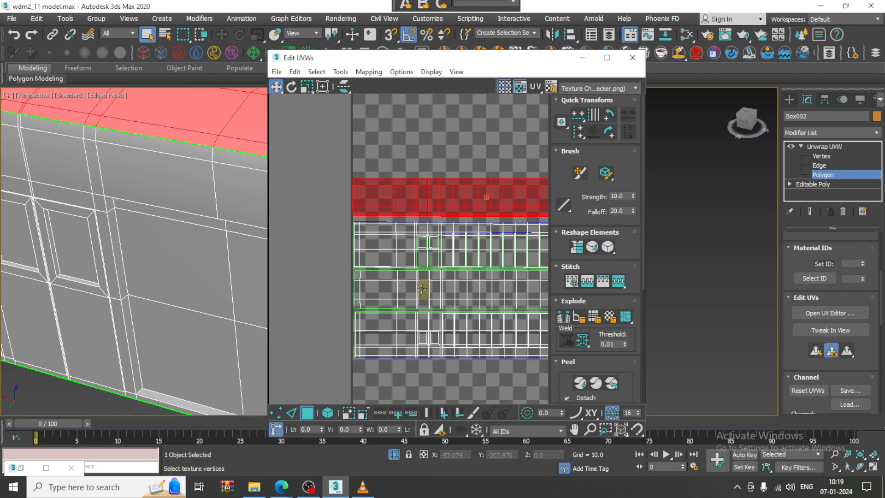
{"action": "left_click", "coordinate": [421, 289]}
Marquee-select the polygons at the locomotive body's end in the viewport and check the selection in the UV editor
{"action": "left_click", "coordinate": [582, 58]}
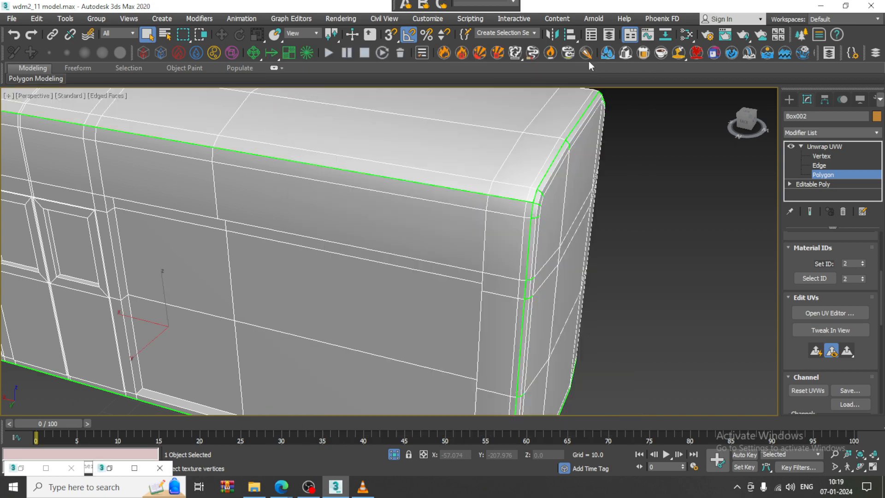
{"action": "scroll", "coordinate": [587, 247], "scroll_direction": "down", "scroll_amount": 4}
{"action": "middle_click_drag", "start_coordinate": [623, 291], "coordinate": [458, 224], "text": "alt"}
{"action": "left_click_drag", "start_coordinate": [534, 323], "coordinate": [534, 323]}
{"action": "middle_click_drag", "start_coordinate": [534, 323], "coordinate": [624, 332], "text": "alt"}
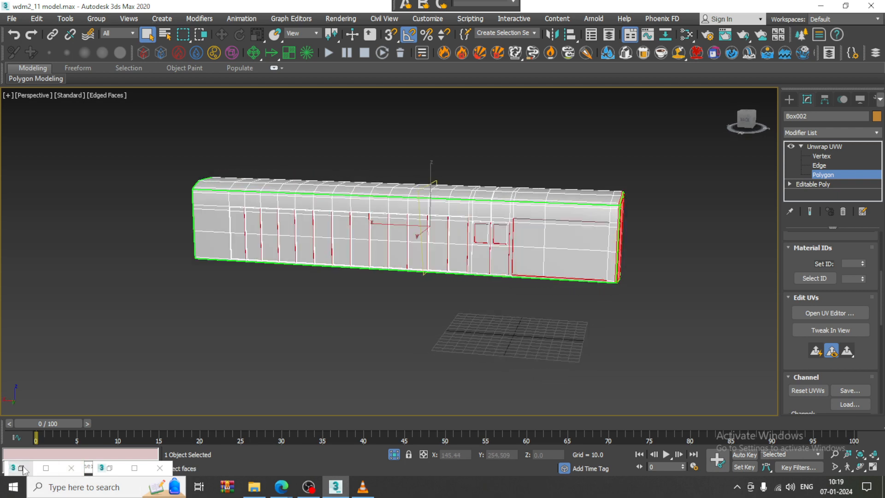
{"action": "left_click", "coordinate": [110, 467]}
{"action": "middle_click_drag", "start_coordinate": [308, 251], "coordinate": [421, 268]}
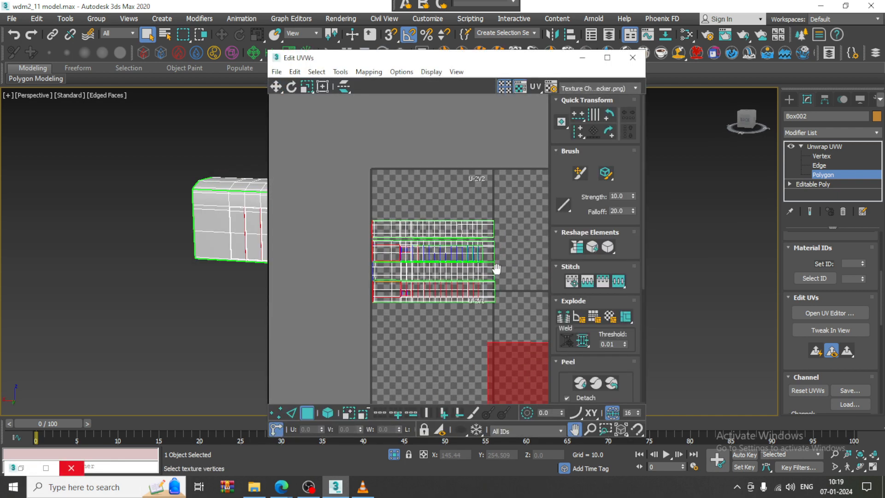
{"action": "left_click", "coordinate": [582, 58]}
Subtract the unwanted side polygons from the selection, keeping only the end face of the body selected
{"action": "middle_click_drag", "start_coordinate": [530, 212], "coordinate": [258, 166], "text": "alt"}
{"action": "scroll", "coordinate": [222, 164], "scroll_direction": "down", "scroll_amount": 2}
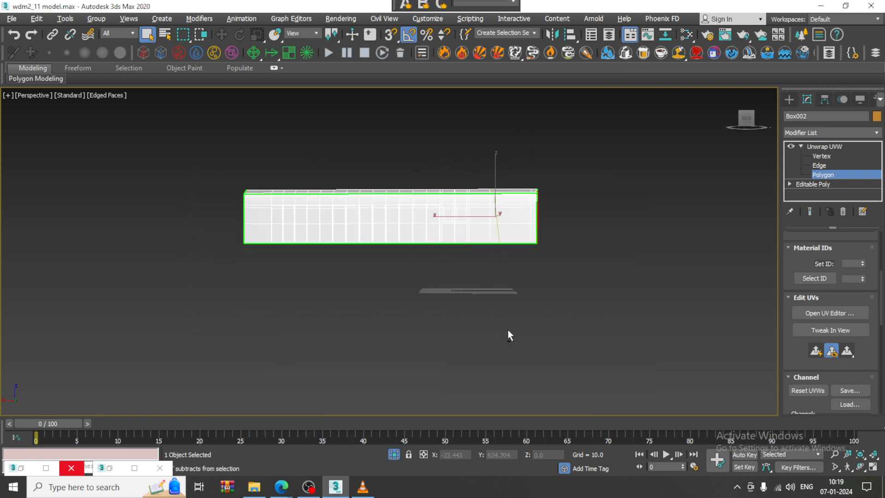
{"action": "middle_click_drag", "start_coordinate": [507, 333], "coordinate": [525, 287], "text": "alt"}
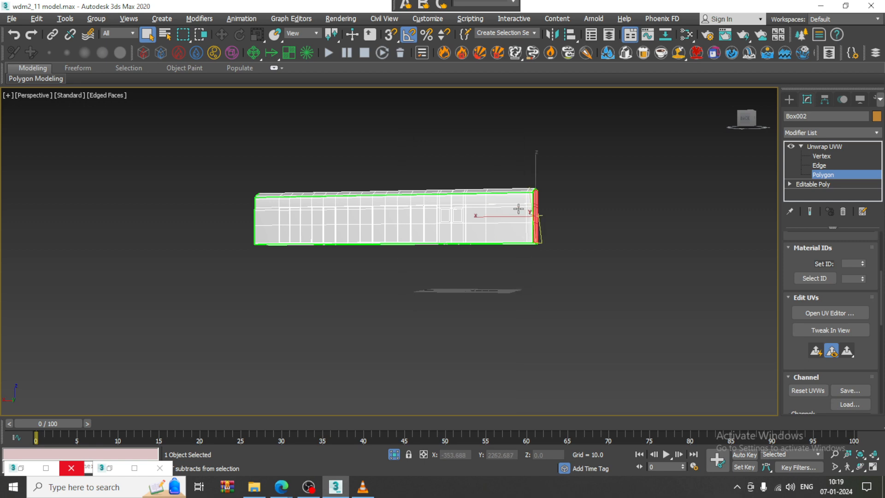
{"action": "middle_click_drag", "start_coordinate": [519, 207], "coordinate": [473, 219], "text": "alt"}
{"action": "scroll", "coordinate": [475, 206], "scroll_direction": "up", "scroll_amount": 3}
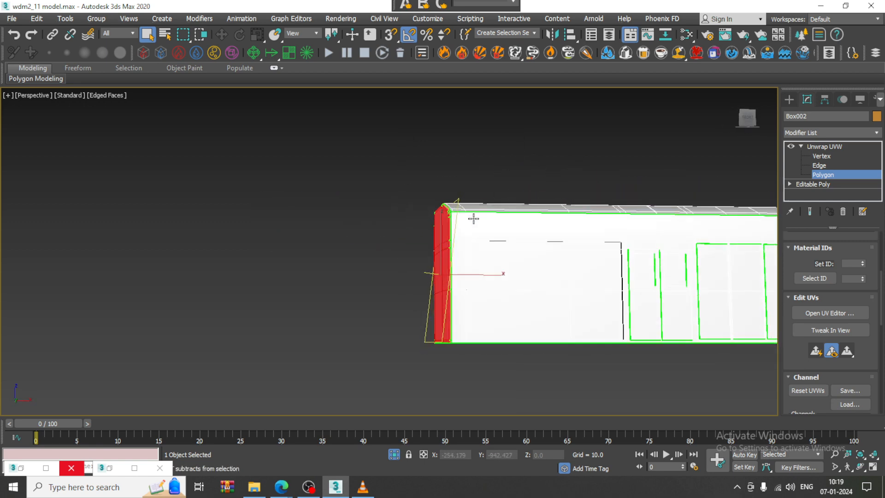
{"action": "middle_click_drag", "start_coordinate": [533, 214], "coordinate": [513, 223], "text": "alt"}
{"action": "scroll", "coordinate": [512, 222], "scroll_direction": "up", "scroll_amount": 4}
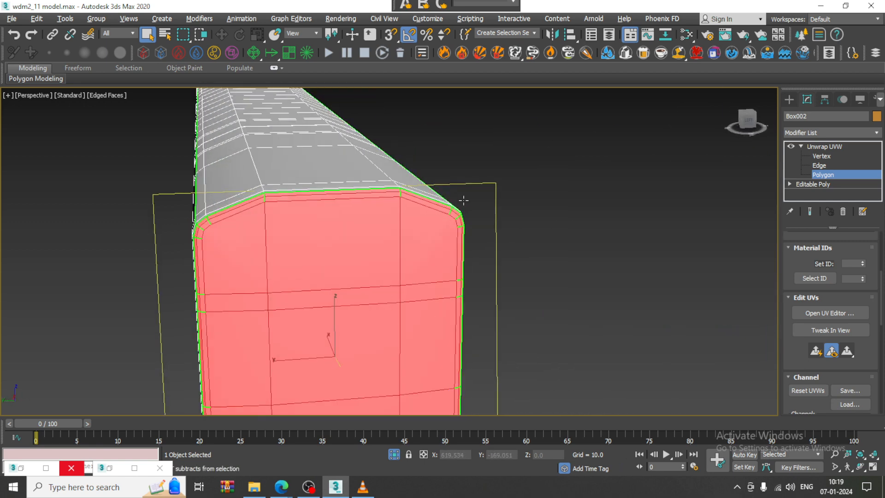
{"action": "middle_click_drag", "start_coordinate": [462, 200], "coordinate": [602, 241], "text": "alt"}
{"action": "scroll", "coordinate": [513, 168], "scroll_direction": "up", "scroll_amount": 3}
{"action": "scroll", "coordinate": [497, 186], "scroll_direction": "down", "scroll_amount": 4}
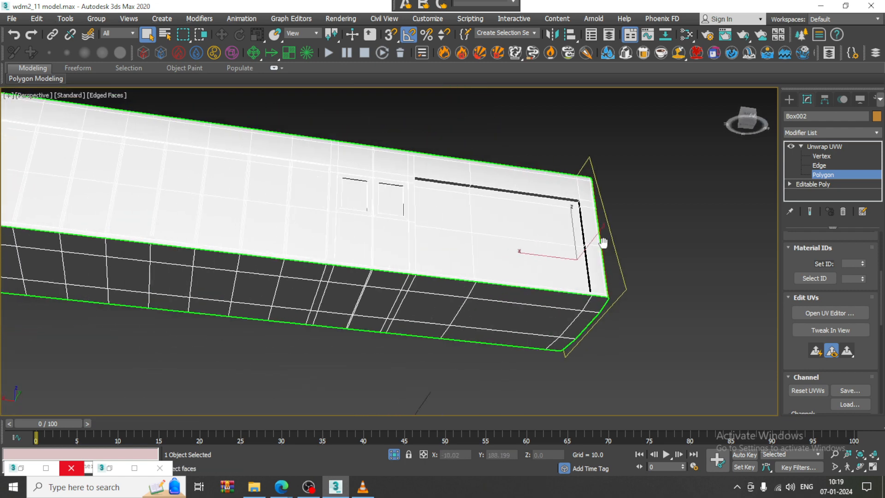
{"action": "scroll", "coordinate": [398, 286], "scroll_direction": "down", "scroll_amount": 4}
{"action": "middle_click_drag", "start_coordinate": [398, 286], "coordinate": [264, 298], "text": "alt"}
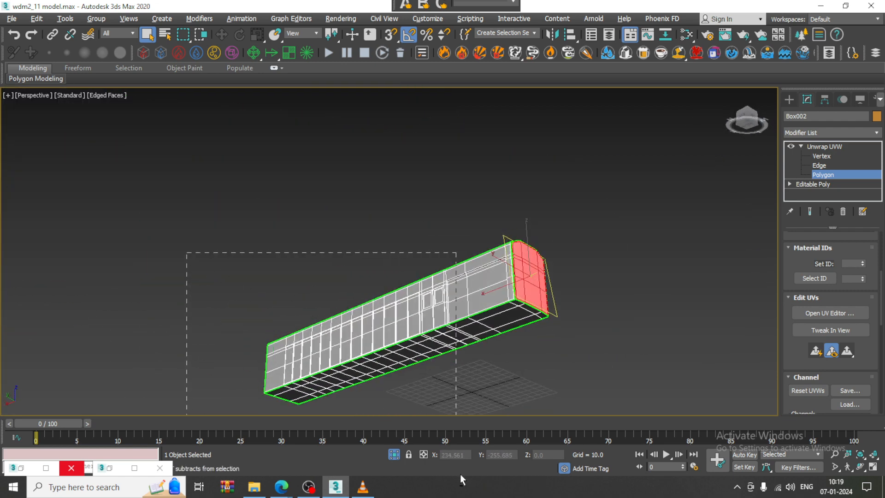
Inspect the end face selection from several angles in shaded and wireframe display for stray polygons
{"action": "middle_click_drag", "start_coordinate": [531, 314], "coordinate": [603, 250], "text": "alt"}
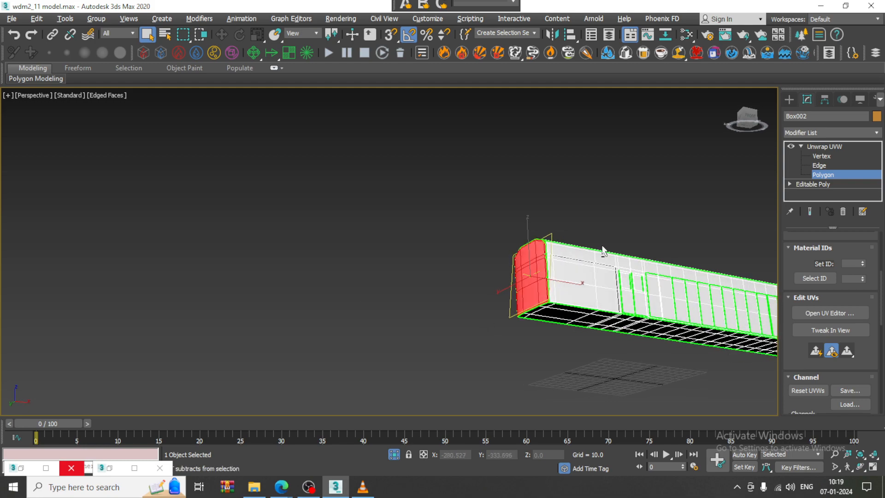
{"action": "scroll", "coordinate": [626, 185], "scroll_direction": "down", "scroll_amount": 1}
{"action": "middle_click_drag", "start_coordinate": [627, 186], "coordinate": [610, 245], "text": "alt"}
{"action": "scroll", "coordinate": [610, 249], "scroll_direction": "up", "scroll_amount": 6}
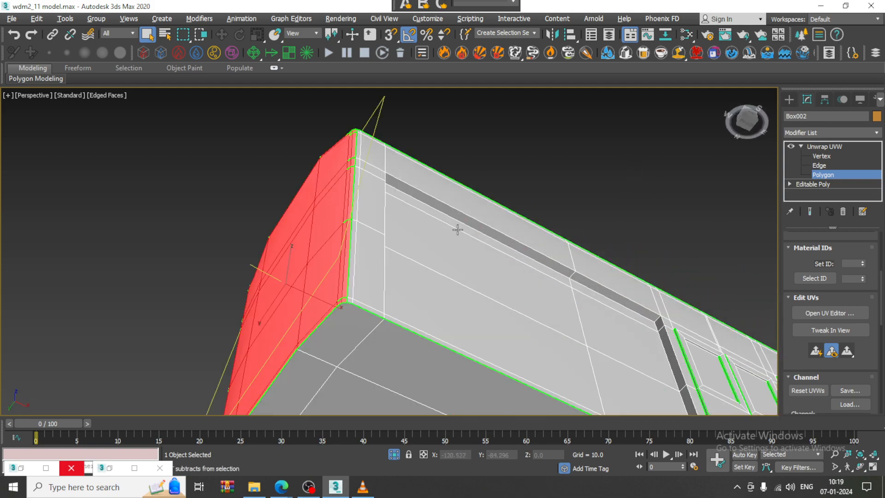
{"action": "middle_click_drag", "start_coordinate": [456, 229], "coordinate": [323, 110], "text": "alt"}
{"action": "key", "text": "F3"}
{"action": "scroll", "coordinate": [440, 274], "scroll_direction": "down", "scroll_amount": 2}
{"action": "middle_click_drag", "start_coordinate": [322, 110], "coordinate": [448, 223]}
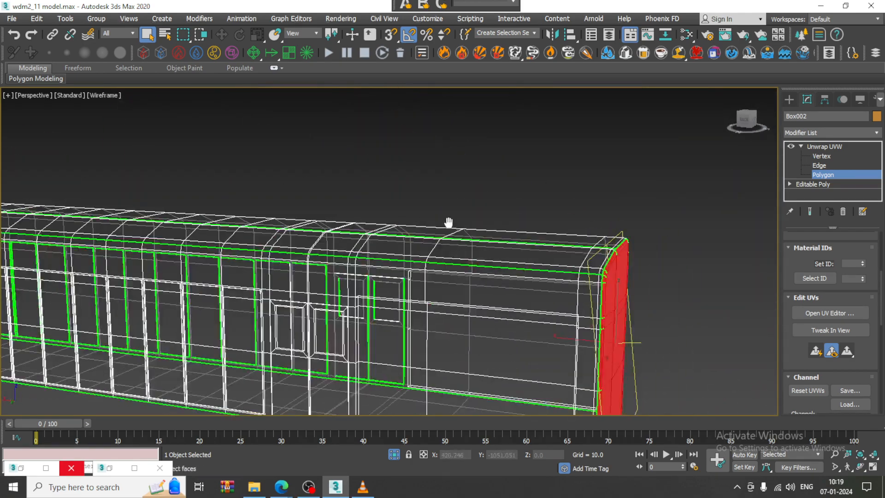
{"action": "scroll", "coordinate": [448, 223], "scroll_direction": "down", "scroll_amount": 5}
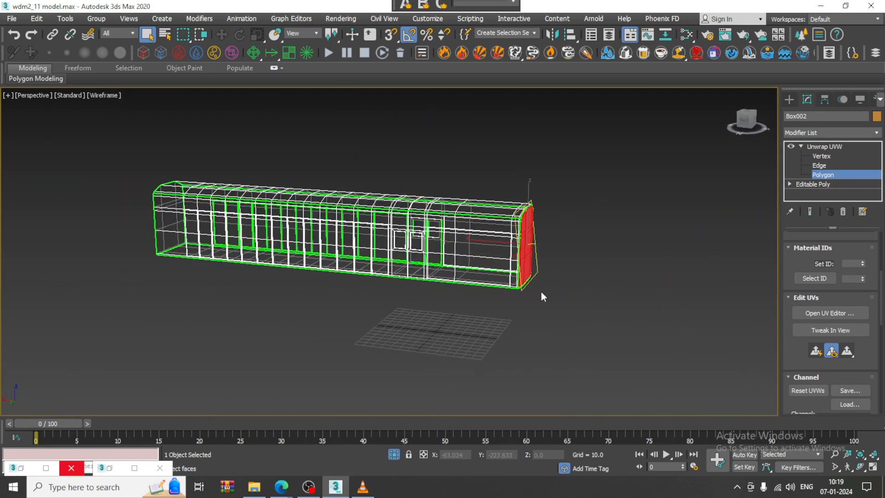
{"action": "scroll", "coordinate": [541, 292], "scroll_direction": "up", "scroll_amount": 3}
{"action": "middle_click_drag", "start_coordinate": [600, 292], "coordinate": [563, 232], "text": "alt"}
{"action": "middle_click_drag", "start_coordinate": [563, 232], "coordinate": [594, 260]}
{"action": "scroll", "coordinate": [619, 267], "scroll_direction": "down", "scroll_amount": 5}
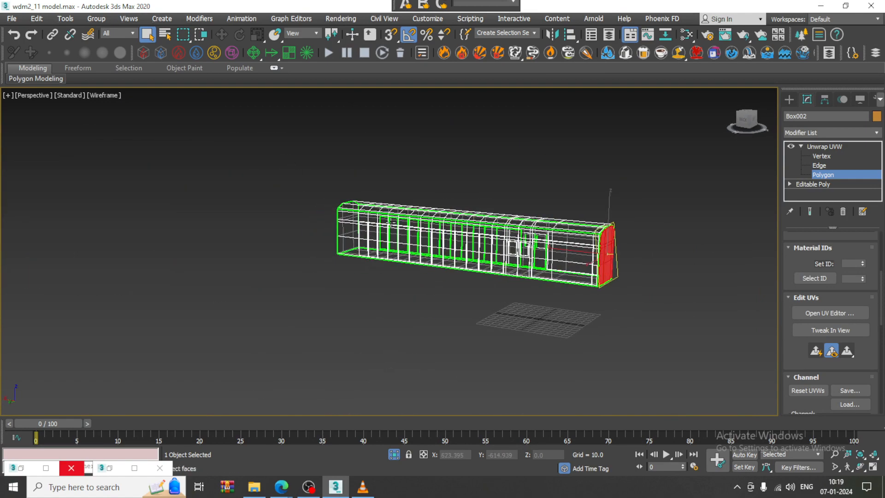
{"action": "scroll", "coordinate": [755, 303], "scroll_direction": "up", "scroll_amount": 4}
{"action": "middle_click_drag", "start_coordinate": [746, 303], "coordinate": [601, 276]}
{"action": "middle_click_drag", "start_coordinate": [601, 277], "coordinate": [489, 213], "text": "alt"}
{"action": "middle_click_drag", "start_coordinate": [489, 213], "coordinate": [513, 235]}
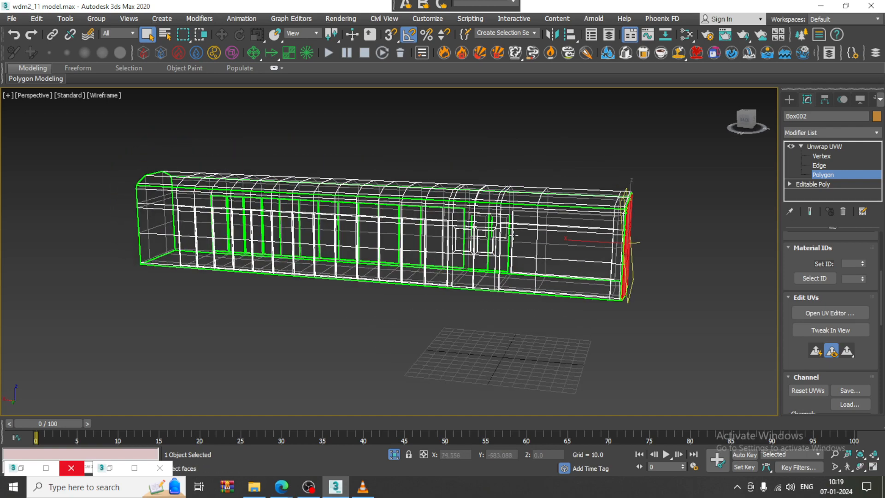
Apply a quick planar map to the end face and move its shell in the UV editor onto an empty tile
{"action": "left_click", "coordinate": [813, 353]}
{"action": "left_click", "coordinate": [830, 313]}
{"action": "scroll", "coordinate": [502, 252], "scroll_direction": "down", "scroll_amount": 3}
{"action": "middle_click_drag", "start_coordinate": [502, 253], "coordinate": [398, 238]}
{"action": "scroll", "coordinate": [410, 247], "scroll_direction": "up", "scroll_amount": 2}
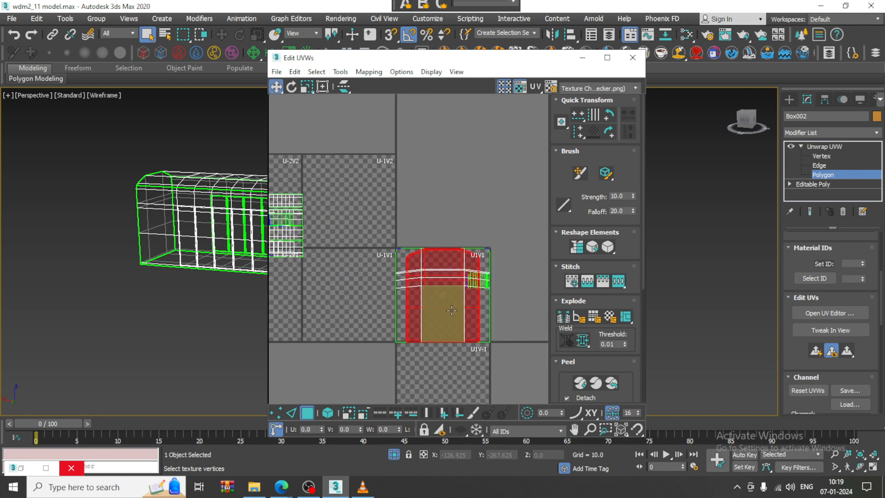
{"action": "key", "text": "2"}
{"action": "key", "text": "3"}
{"action": "left_click_drag", "start_coordinate": [448, 306], "coordinate": [374, 154]}
{"action": "middle_click_drag", "start_coordinate": [402, 176], "coordinate": [504, 255]}
{"action": "scroll", "coordinate": [504, 255], "scroll_direction": "up", "scroll_amount": 3}
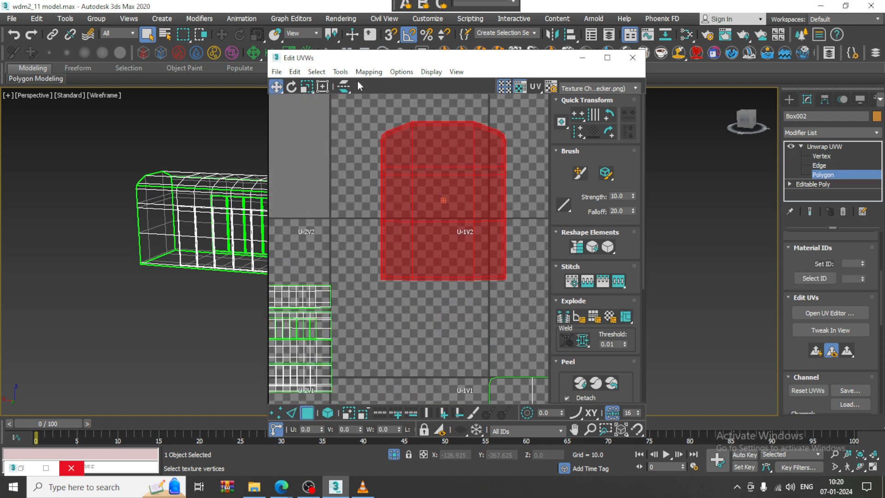
Apply Unfold Mapping with Walk to closest face and Normalize Clusters to the end shell, and move it clear of the other UVs
{"action": "left_click", "coordinate": [366, 72]}
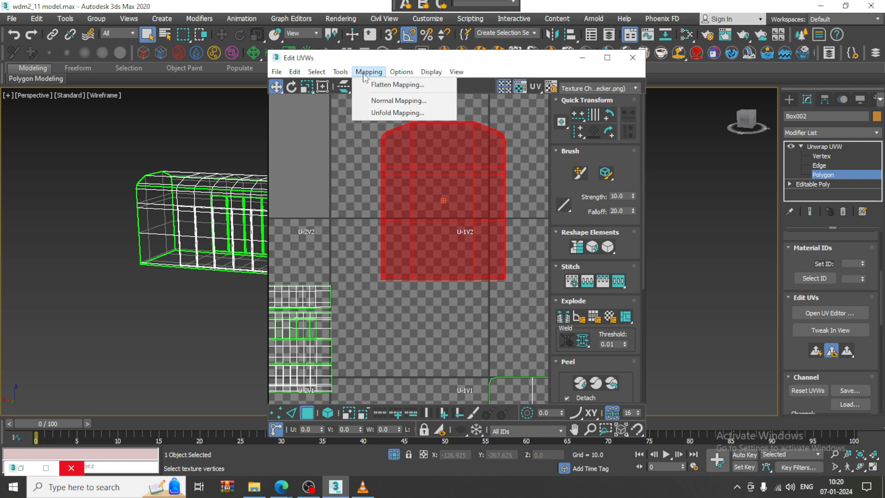
{"action": "left_click", "coordinate": [382, 113]}
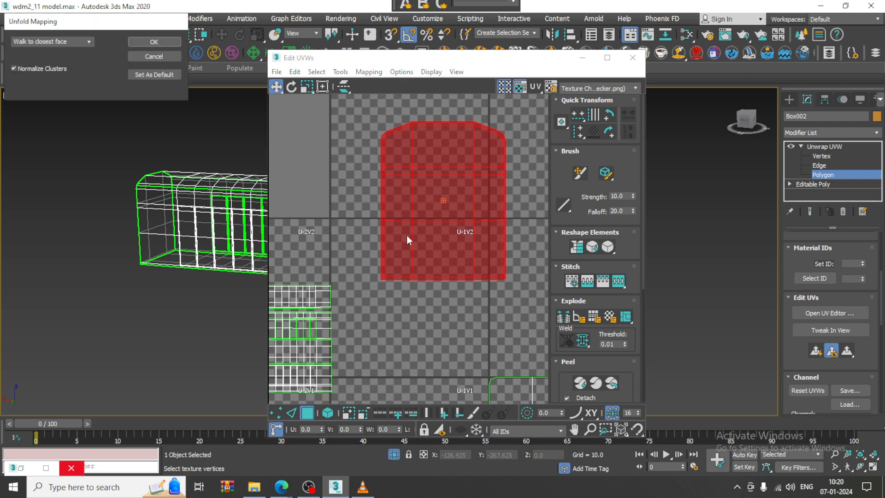
{"action": "left_click", "coordinate": [166, 44]}
{"action": "scroll", "coordinate": [357, 229], "scroll_direction": "down", "scroll_amount": 5}
{"action": "scroll", "coordinate": [399, 289], "scroll_direction": "up", "scroll_amount": 3}
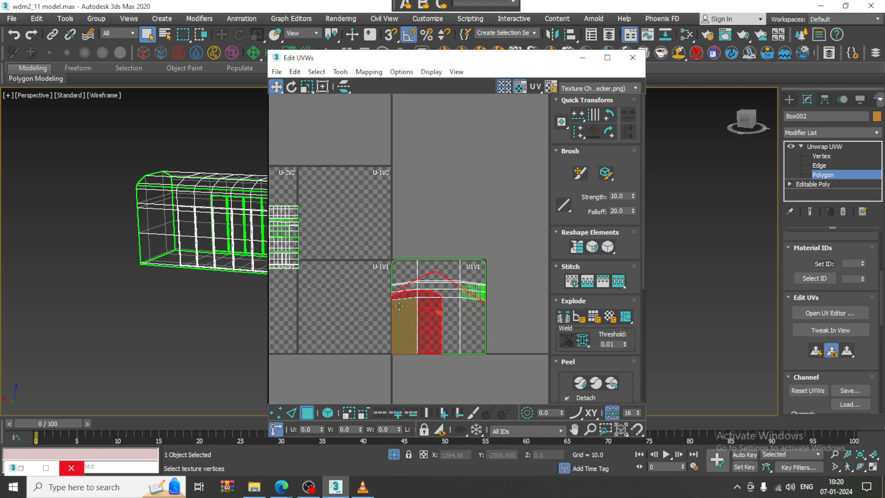
{"action": "scroll", "coordinate": [399, 305], "scroll_direction": "up", "scroll_amount": 1}
{"action": "left_click_drag", "start_coordinate": [427, 308], "coordinate": [345, 114]}
{"action": "middle_click_drag", "start_coordinate": [398, 185], "coordinate": [561, 308]}
{"action": "scroll", "coordinate": [502, 247], "scroll_direction": "down", "scroll_amount": 1}
{"action": "middle_click_drag", "start_coordinate": [503, 247], "coordinate": [430, 239]}
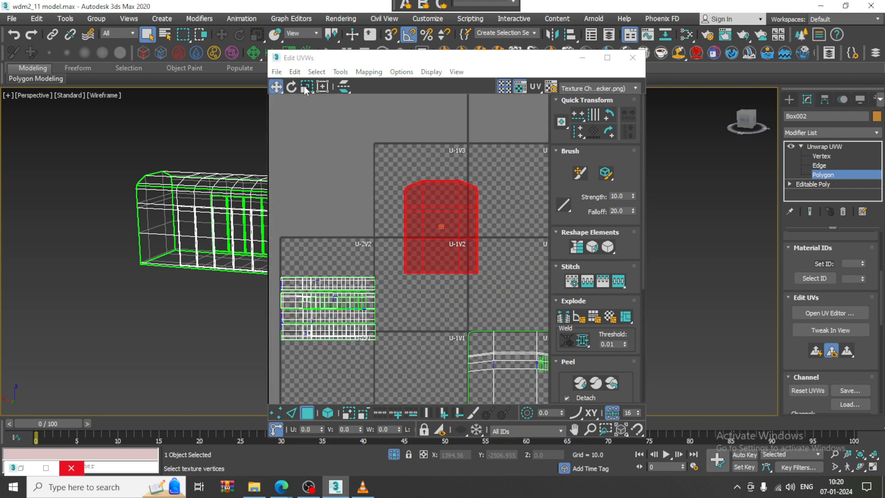
Reselect the whole end shell, move it nearer the height of the stacked shells, and scale it down uniformly
{"action": "left_click", "coordinate": [435, 228]}
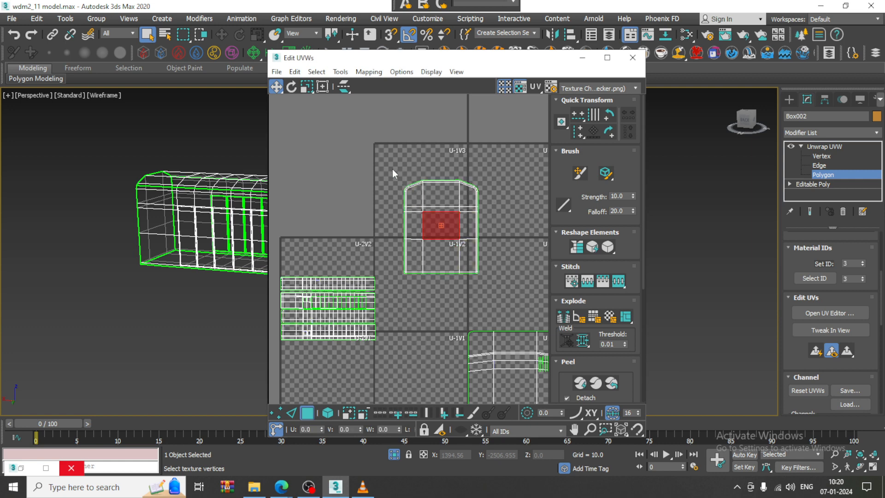
{"action": "left_click_drag", "start_coordinate": [483, 282], "coordinate": [483, 283]}
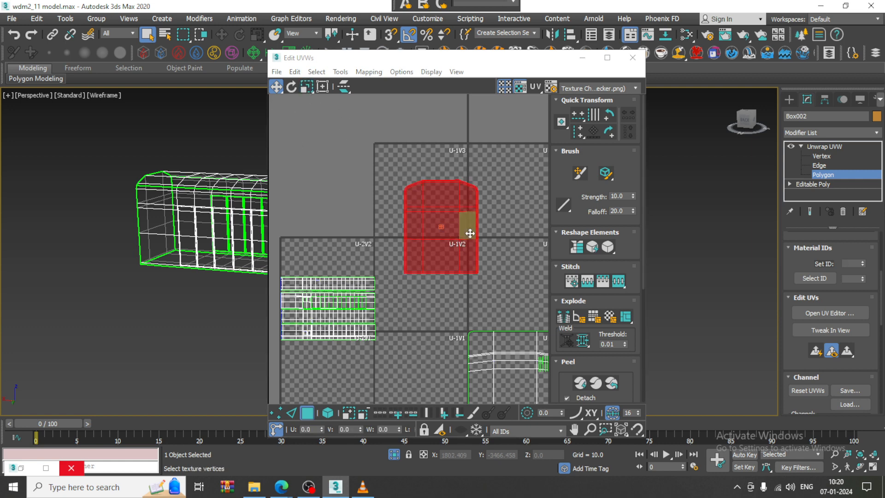
{"action": "left_click_drag", "start_coordinate": [449, 232], "coordinate": [489, 334]}
{"action": "scroll", "coordinate": [474, 294], "scroll_direction": "up", "scroll_amount": 3}
{"action": "scroll", "coordinate": [518, 262], "scroll_direction": "down", "scroll_amount": 3}
{"action": "middle_click_drag", "start_coordinate": [448, 274], "coordinate": [476, 261]}
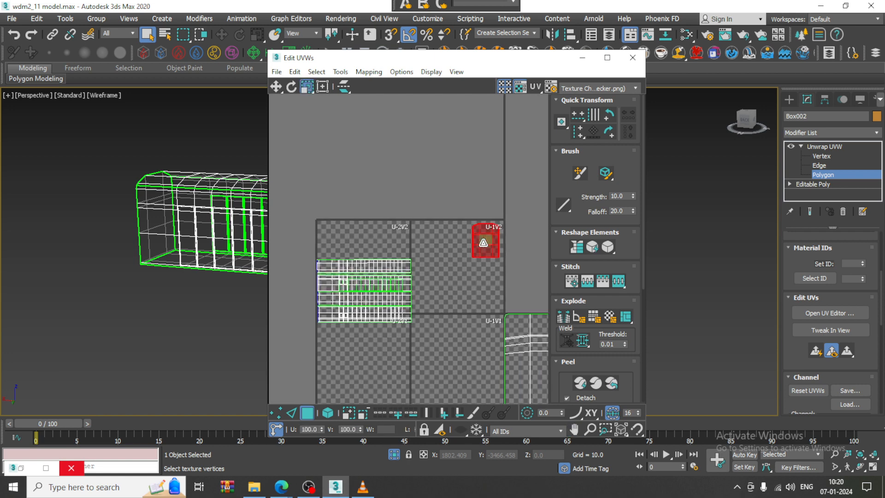
Move the reduced end shell close beside the right end of the stacked side, floor and roof shells
{"action": "left_click", "coordinate": [276, 86]}
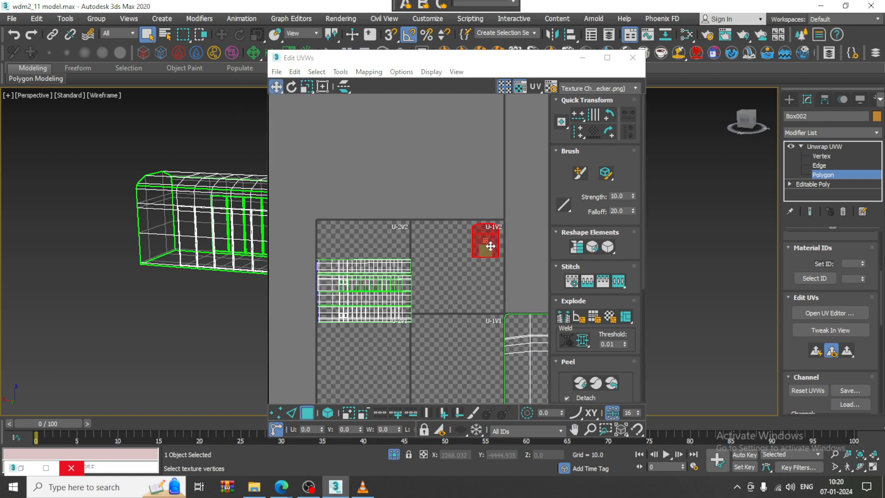
{"action": "left_click_drag", "start_coordinate": [490, 246], "coordinate": [428, 286]}
{"action": "scroll", "coordinate": [466, 273], "scroll_direction": "up", "scroll_amount": 3}
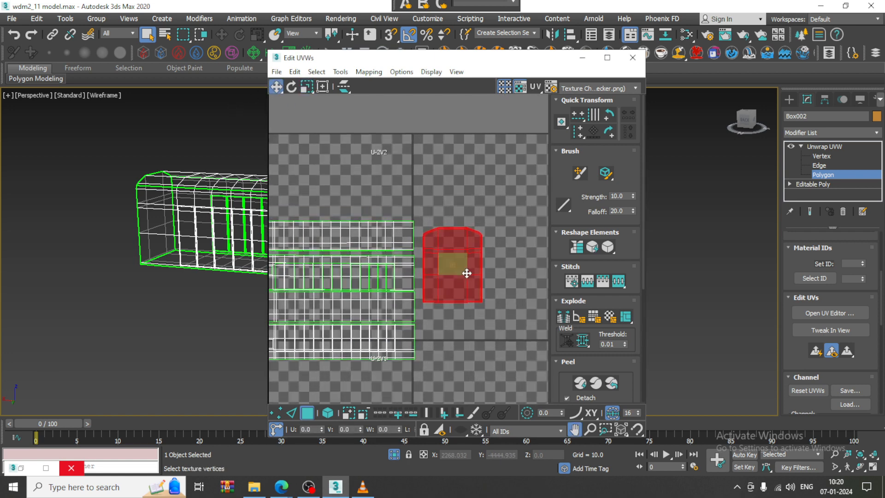
{"action": "scroll", "coordinate": [466, 273], "scroll_direction": "up", "scroll_amount": 2}
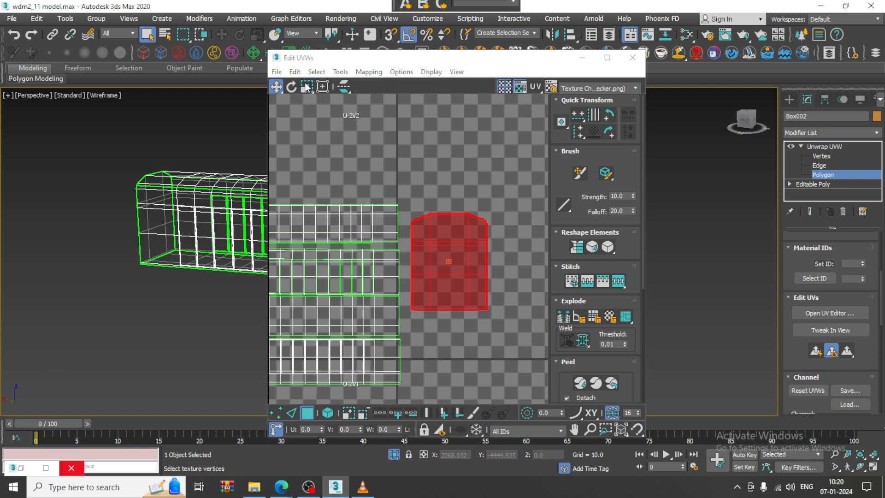
Reselect the whole end shell, scale it down further uniformly beside the stacked shells, and minimize the UV editor
{"action": "left_click", "coordinate": [321, 150]}
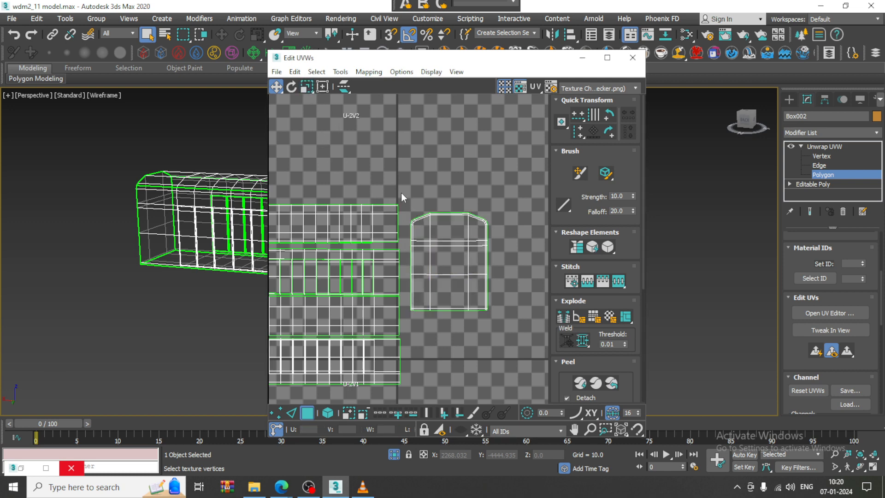
{"action": "left_click_drag", "start_coordinate": [501, 326], "coordinate": [501, 326]}
{"action": "left_click", "coordinate": [306, 87]}
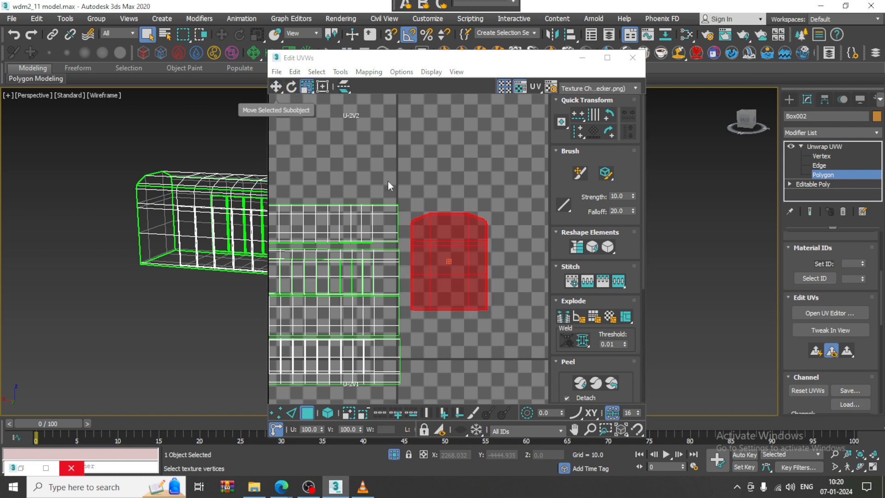
{"action": "mouse_move", "coordinate": [450, 292]}
{"action": "left_mouse_down"}
{"action": "mouse_move", "coordinate": [447, 268]}
{"action": "mouse_move", "coordinate": [442, 280]}
{"action": "left_mouse_up"}
{"action": "left_click", "coordinate": [275, 87]}
{"action": "left_click", "coordinate": [607, 58]}
{"action": "scroll", "coordinate": [484, 277], "scroll_direction": "down", "scroll_amount": 3}
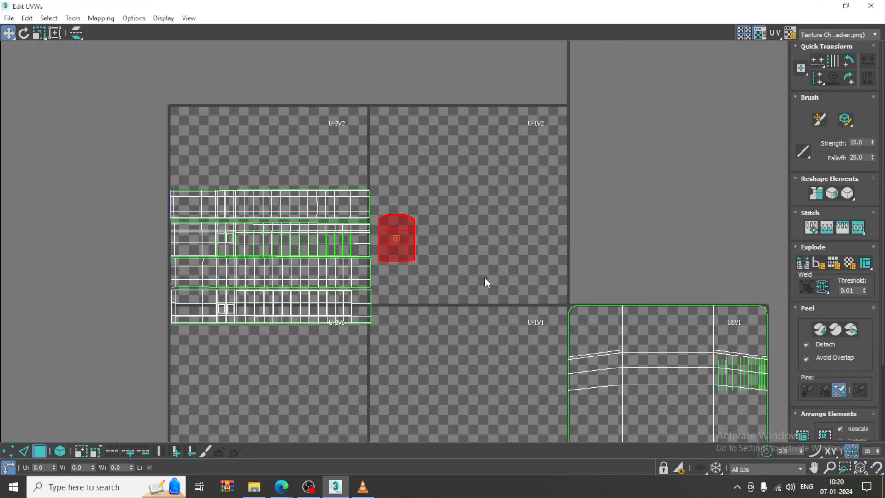
{"action": "left_click", "coordinate": [821, 6]}
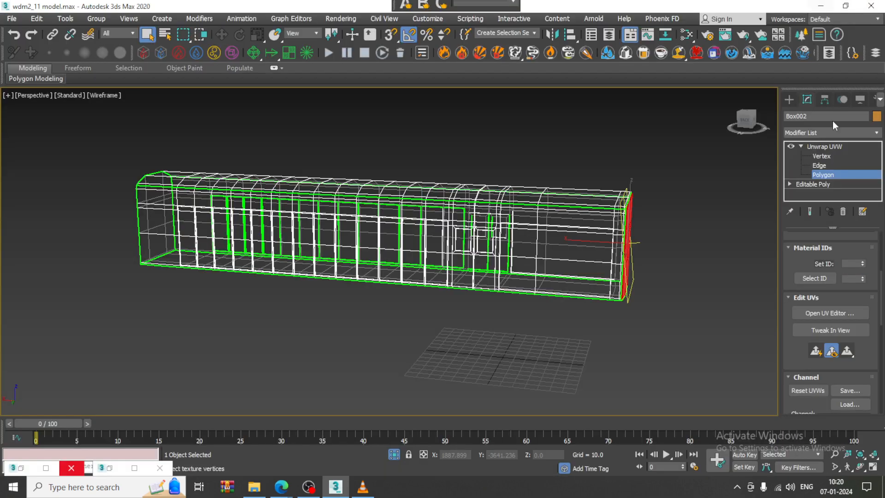
Leave polygon sub-object mode, turn on shaded display, and show the checker material on the body in the viewport
{"action": "left_click", "coordinate": [842, 147]}
{"action": "middle_click_drag", "start_coordinate": [545, 255], "coordinate": [512, 264], "text": "alt"}
{"action": "key", "text": "F3"}
{"action": "middle_click_drag", "start_coordinate": [640, 232], "coordinate": [579, 225]}
{"action": "key", "text": "m"}
{"action": "scroll", "coordinate": [477, 364], "scroll_direction": "down", "scroll_amount": 5}
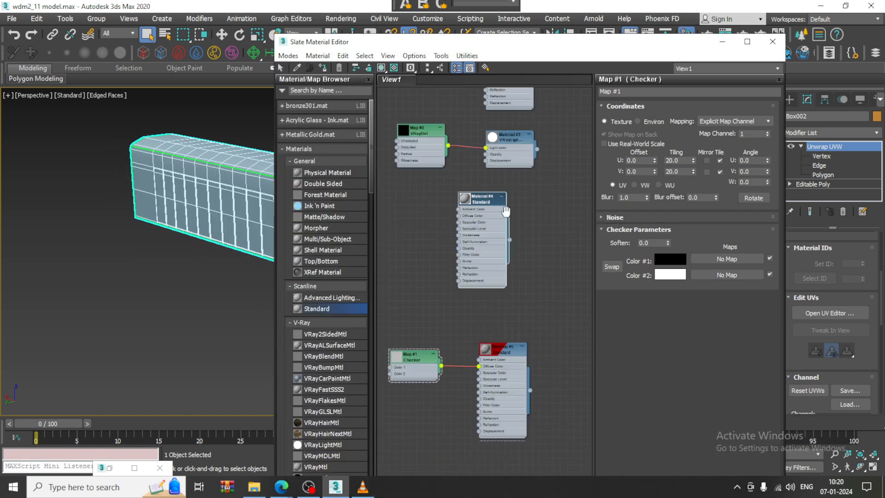
{"action": "left_click", "coordinate": [495, 336]}
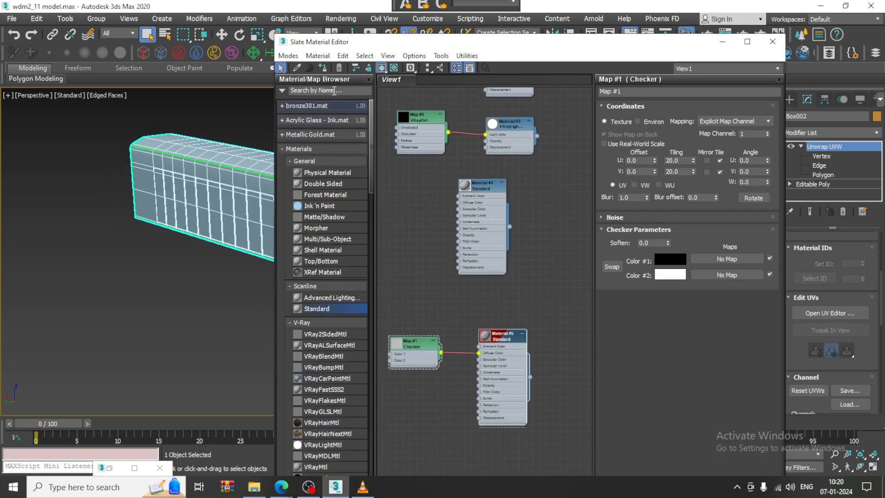
{"action": "left_click", "coordinate": [381, 67]}
{"action": "left_click", "coordinate": [722, 41]}
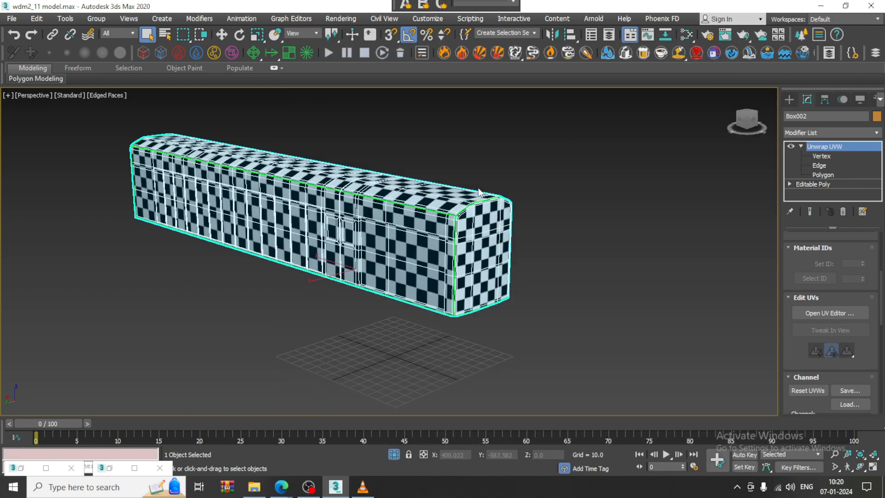
Deselect the body, check its checker pattern from several sides, and end isolation to bring back the full locomotive scene
{"action": "left_click", "coordinate": [635, 215]}
{"action": "middle_click_drag", "start_coordinate": [634, 215], "coordinate": [461, 225], "text": "alt"}
{"action": "middle_click_drag", "start_coordinate": [285, 238], "coordinate": [630, 164], "text": "alt"}
{"action": "right_click", "coordinate": [631, 164]}
{"action": "left_click", "coordinate": [660, 78]}
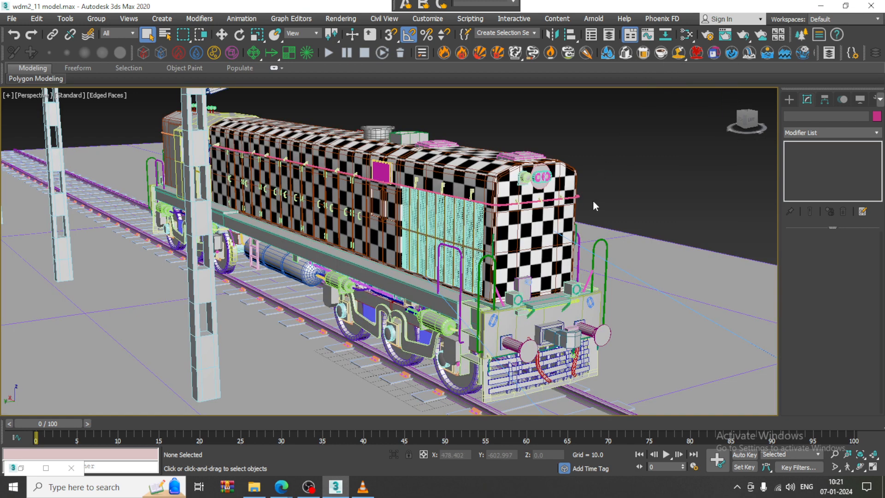
Select the locomotive body Box002 and reopen its UV layout for editing
{"action": "left_click", "coordinate": [552, 175]}
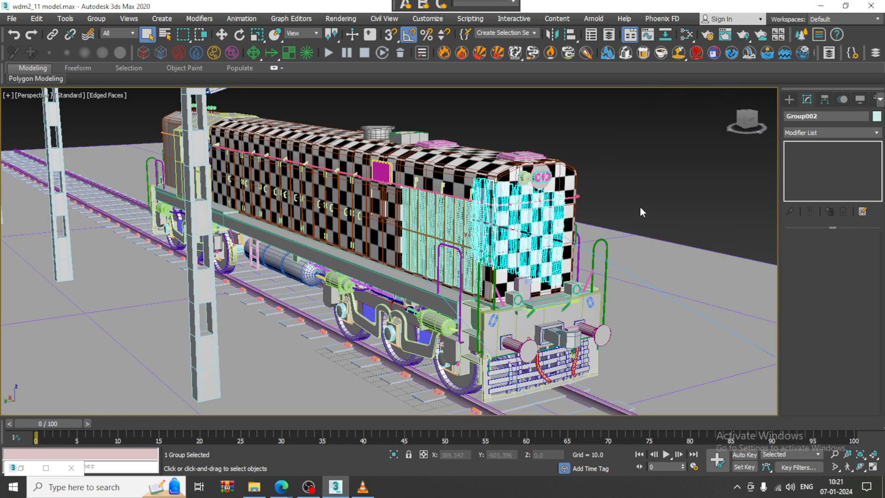
{"action": "left_click", "coordinate": [497, 172]}
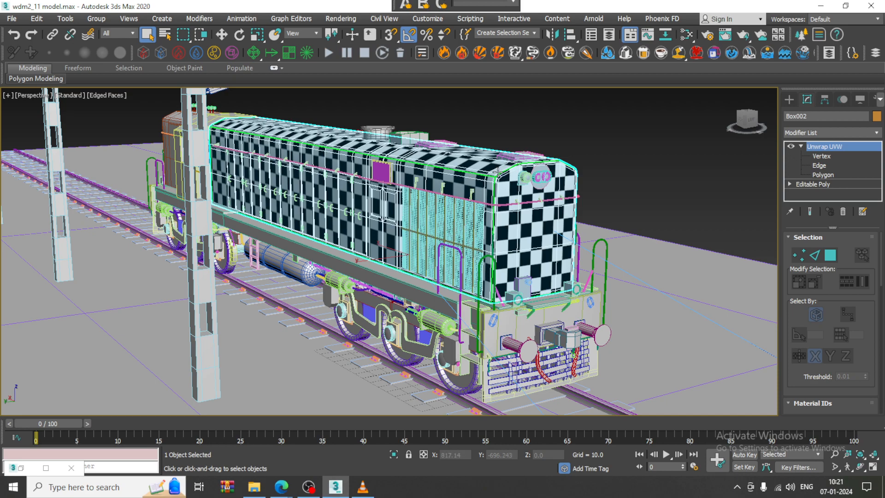
{"action": "mouse_move", "coordinate": [552, 235]}
{"action": "middle_mouse_down", "text": "alt"}
{"action": "mouse_move", "coordinate": [519, 231]}
{"action": "mouse_move", "coordinate": [601, 255]}
{"action": "mouse_move", "coordinate": [653, 286]}
{"action": "mouse_move", "coordinate": [546, 246]}
{"action": "mouse_move", "coordinate": [552, 235]}
{"action": "middle_mouse_up", "text": "alt"}
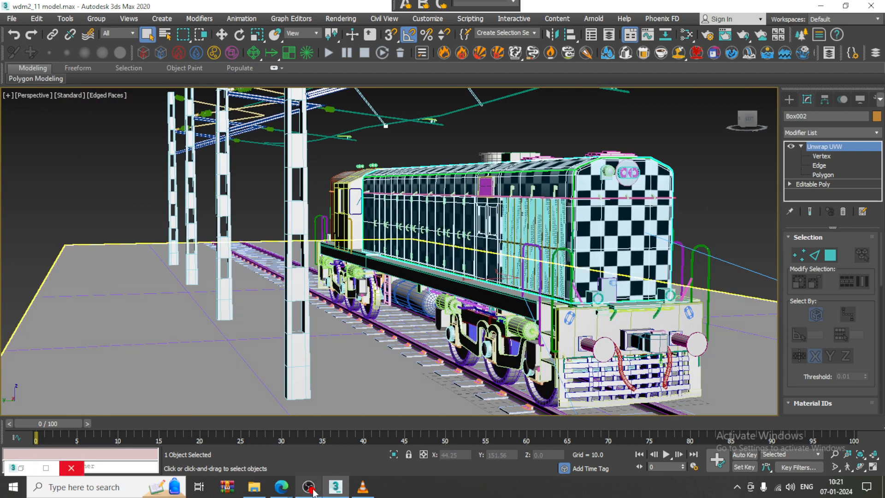
{"action": "left_click_drag", "start_coordinate": [869, 393], "coordinate": [869, 258]}
{"action": "left_click", "coordinate": [838, 335]}
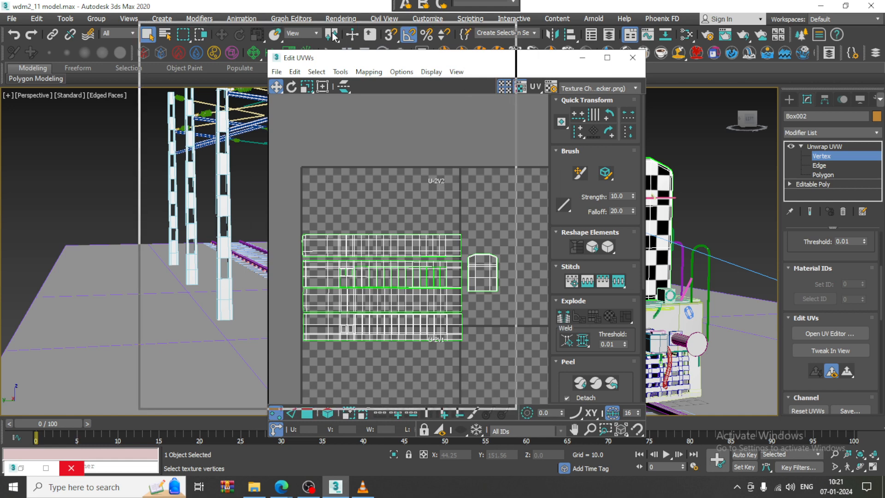
Move and shrink the UV editor window so the locomotive stays visible beside the framed shells, and turn on Expert Mode
{"action": "left_click_drag", "start_coordinate": [463, 58], "coordinate": [187, 25]}
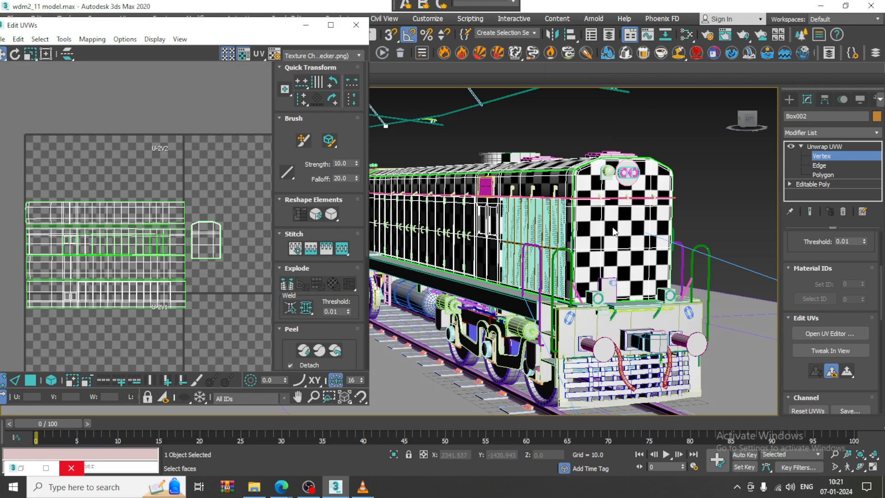
{"action": "scroll", "coordinate": [131, 255], "scroll_direction": "up", "scroll_amount": 3}
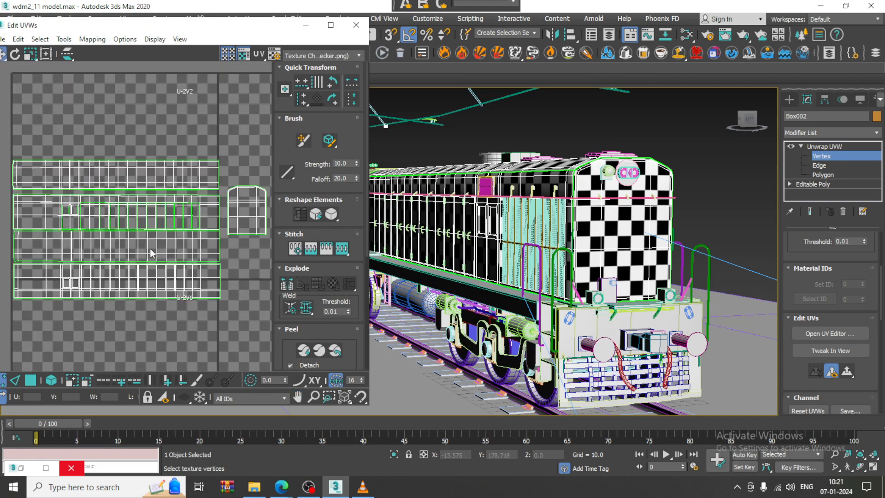
{"action": "middle_click_drag", "start_coordinate": [152, 253], "coordinate": [169, 240]}
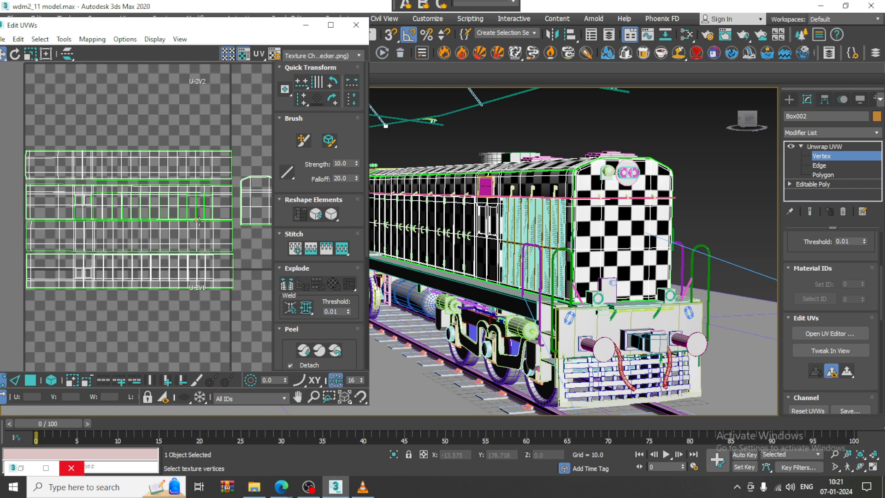
{"action": "left_click_drag", "start_coordinate": [251, 234], "coordinate": [248, 238]}
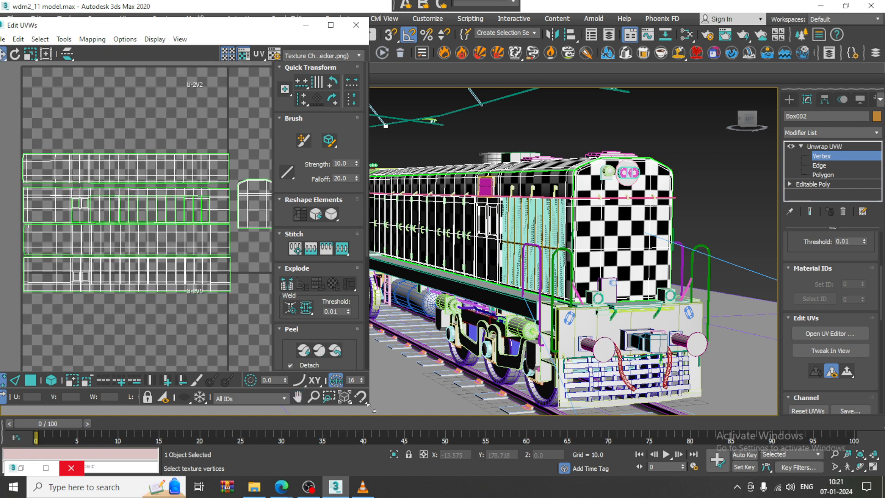
{"action": "left_click_drag", "start_coordinate": [371, 408], "coordinate": [352, 366]}
{"action": "middle_click_drag", "start_coordinate": [195, 254], "coordinate": [146, 236]}
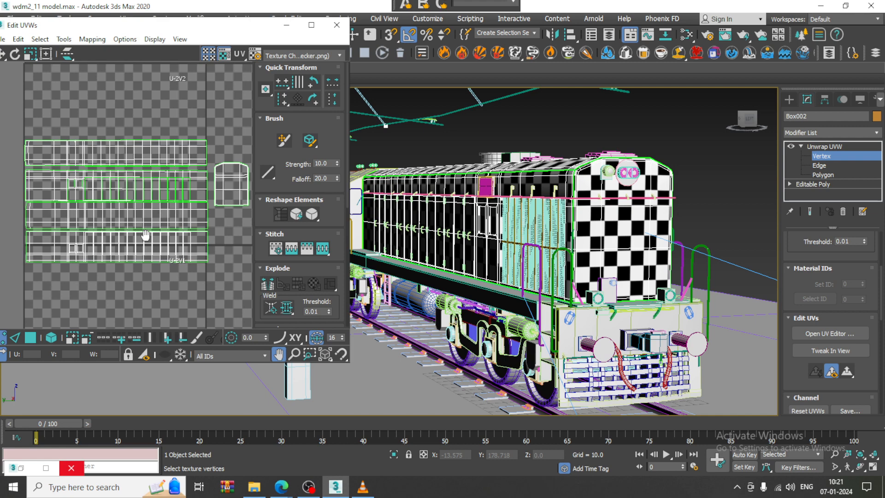
{"action": "middle_click_drag", "start_coordinate": [536, 233], "coordinate": [574, 223], "text": "alt"}
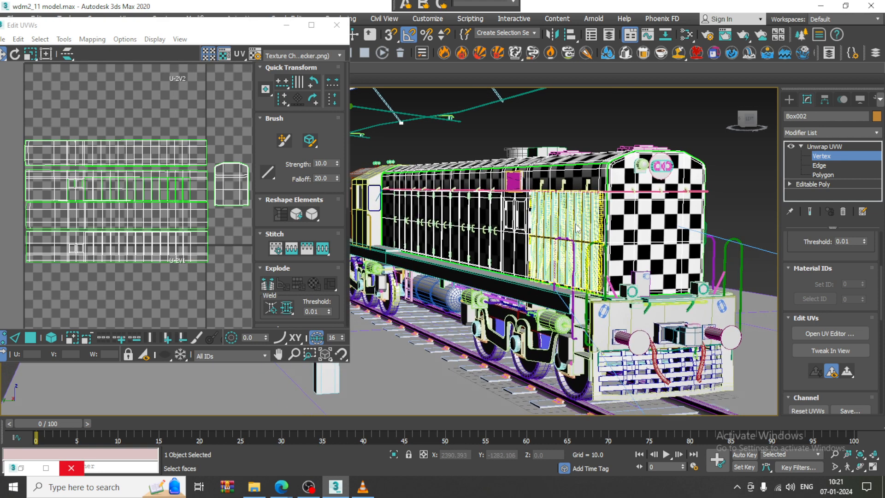
{"action": "key", "text": "ctrl+x"}
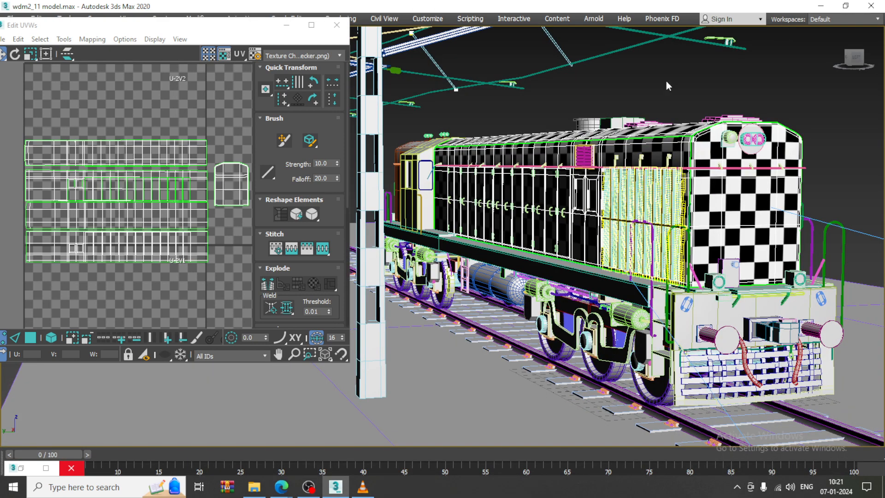